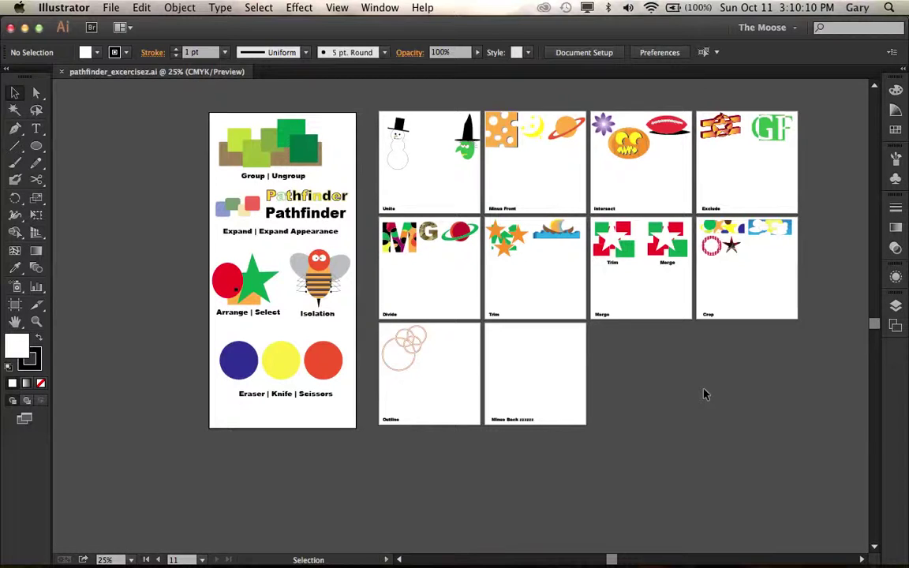
Zoom in on the Unite artboard, open the Pathfinder panel and place it beside the artboard
key(z)
drag(363, 99, 471, 229)
key(v)
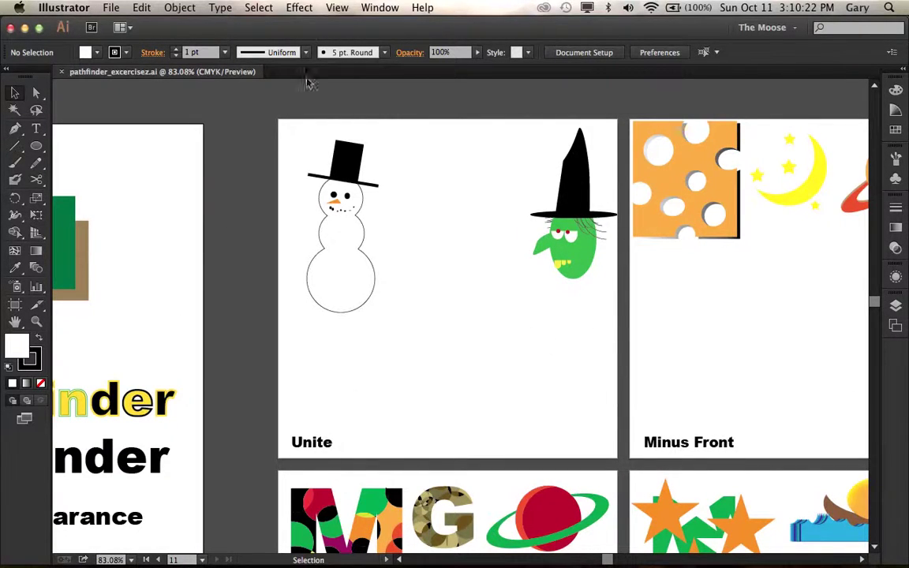
click(380, 8)
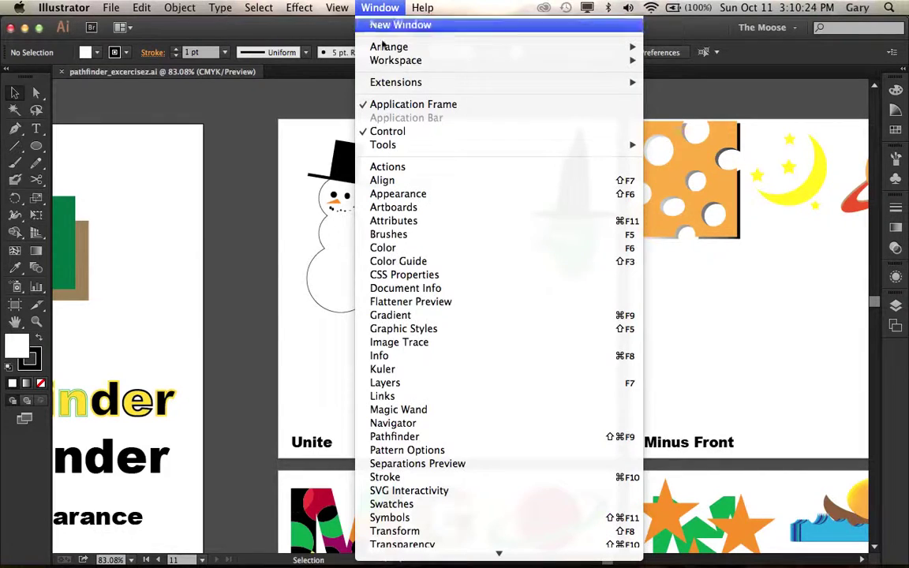
click(400, 440)
drag(176, 302, 210, 107)
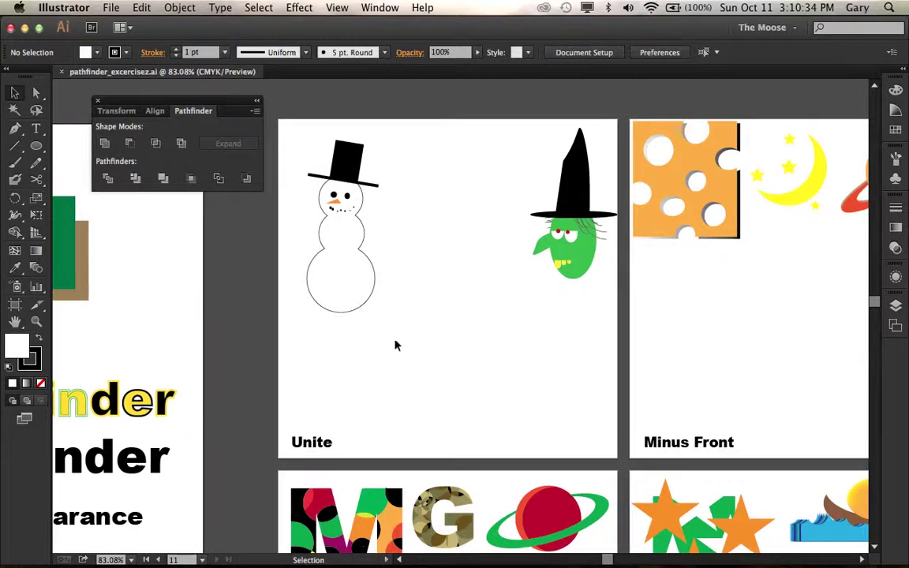
Move the example snowman closer to the upper-left corner of the Unite artboard
drag(416, 307, 318, 140)
click(432, 187)
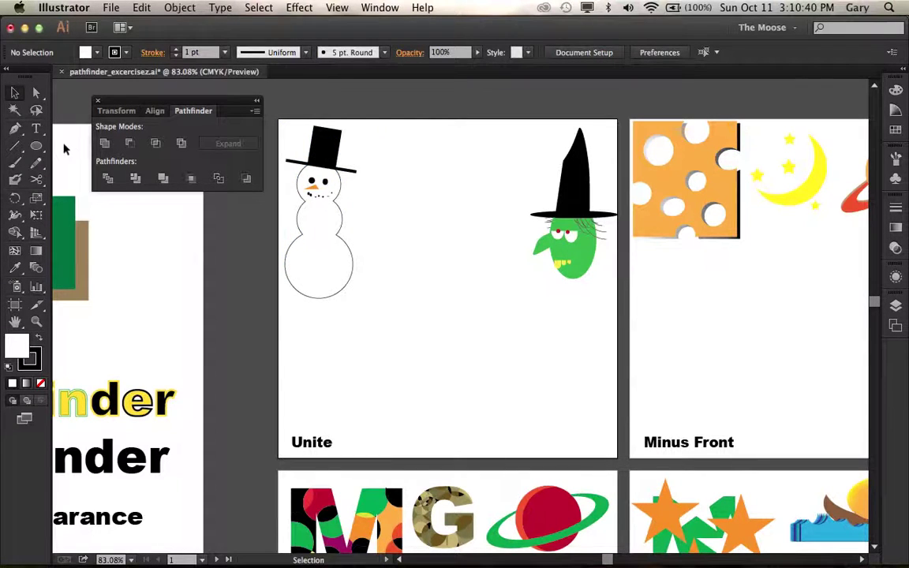
Draw three overlapping stacked ellipses with no fill and a 1 pt black stroke beside the example snowman, the lowest one widest
drag(37, 146, 72, 179)
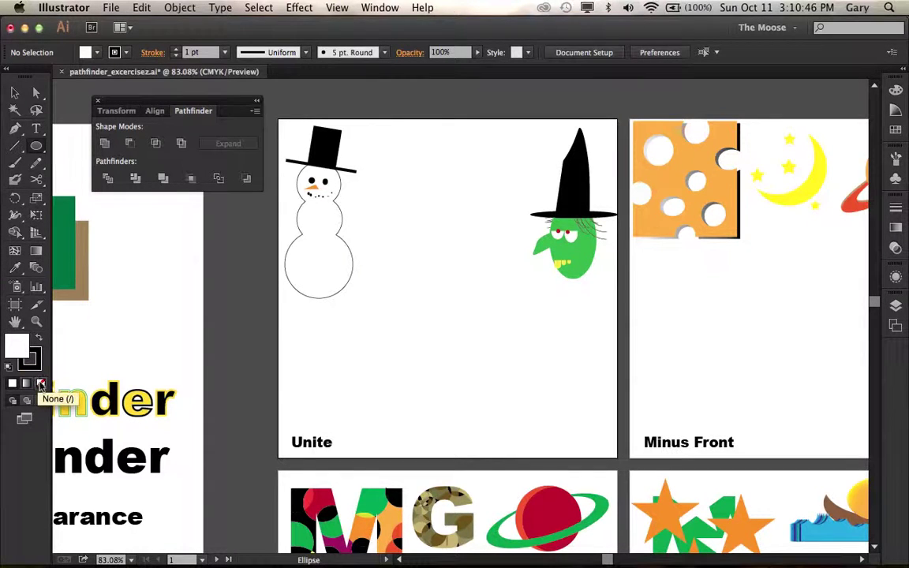
click(40, 383)
click(38, 344)
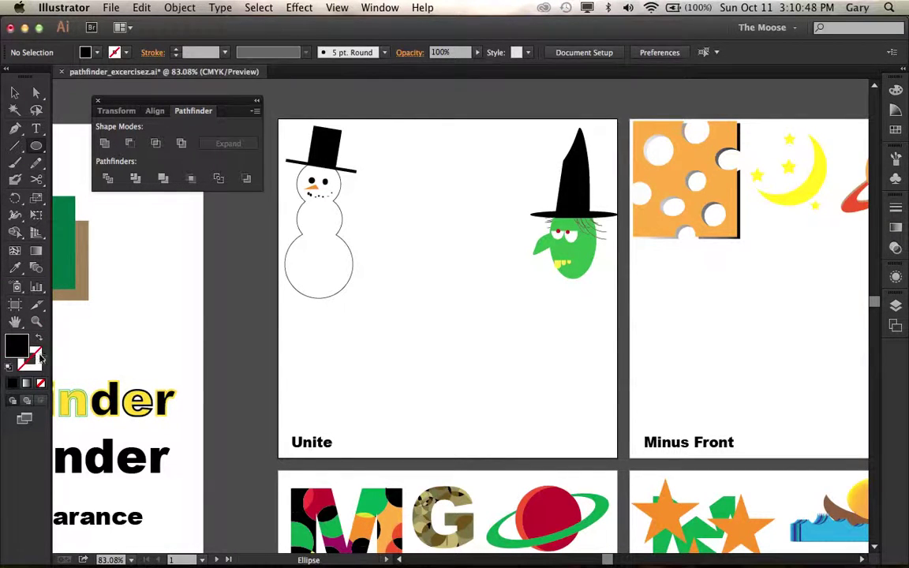
click(39, 344)
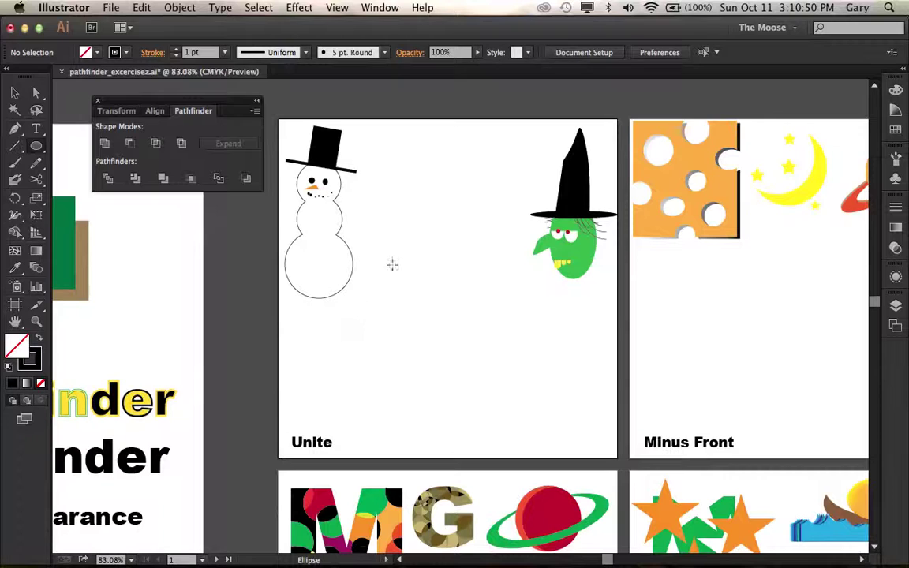
drag(397, 251, 455, 310)
drag(399, 294, 470, 360)
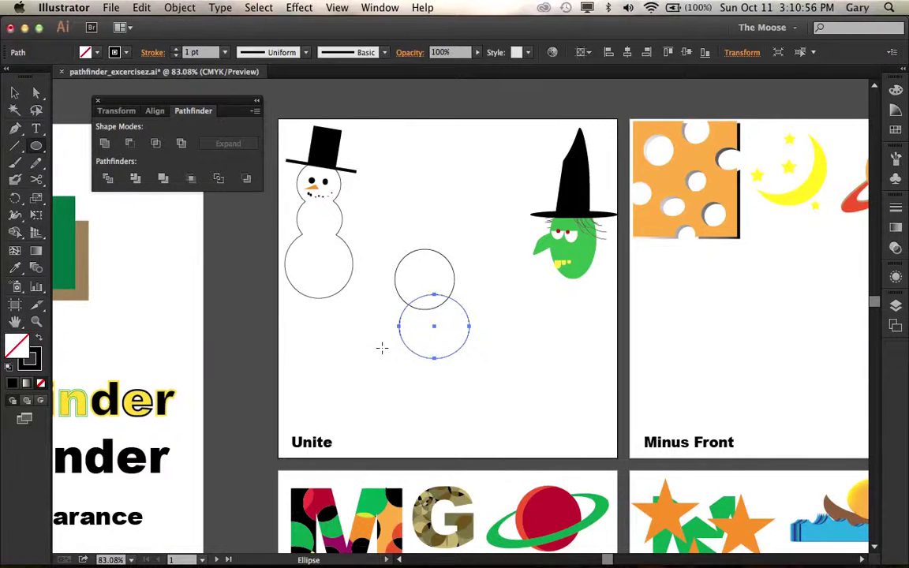
drag(382, 347, 485, 407)
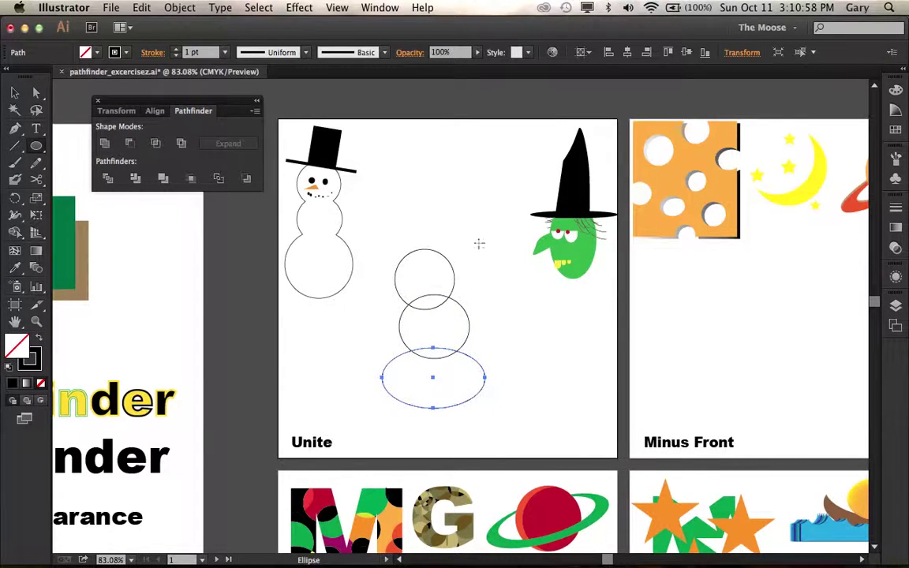
click(14, 92)
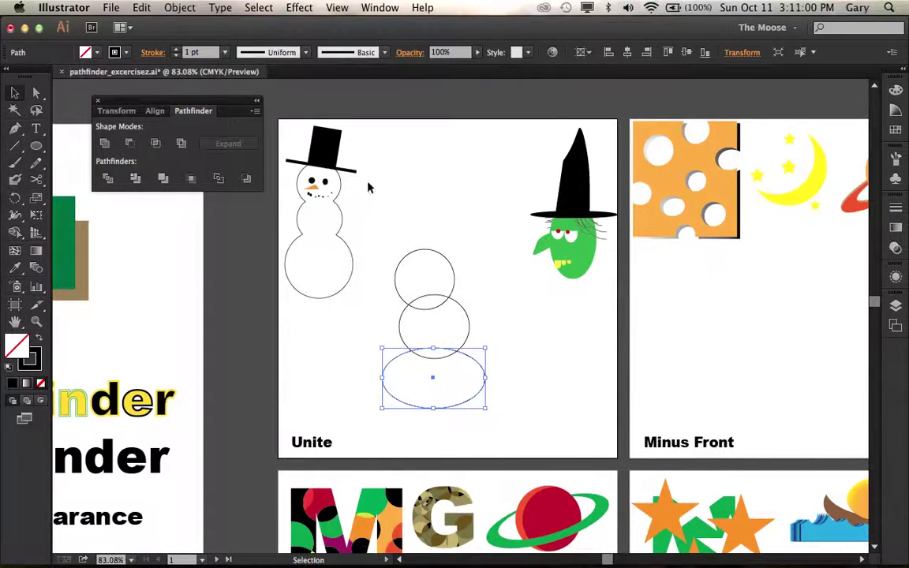
Check the three ellipses in Outline mode, then merge them into a single snowman body with Pathfinder Unite
key(a)
key(super+y)
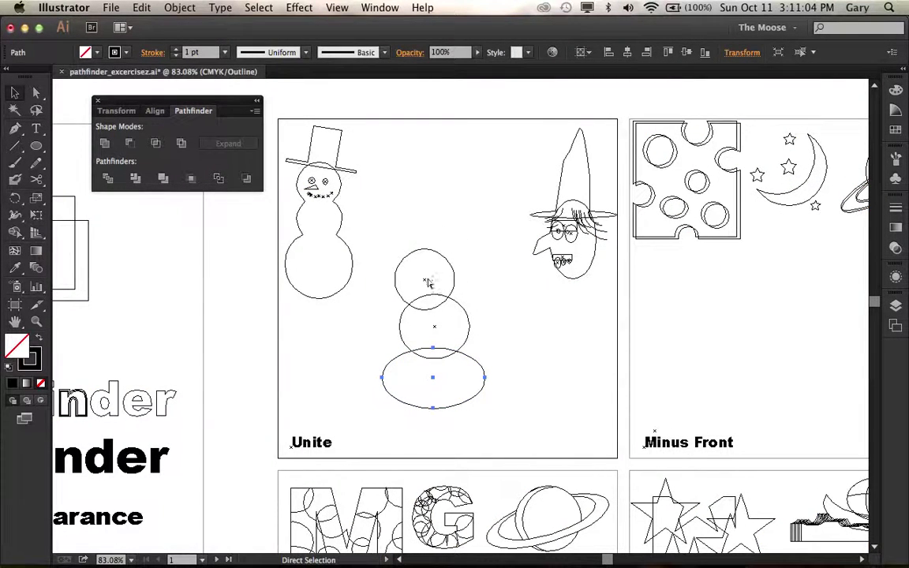
key(super+y)
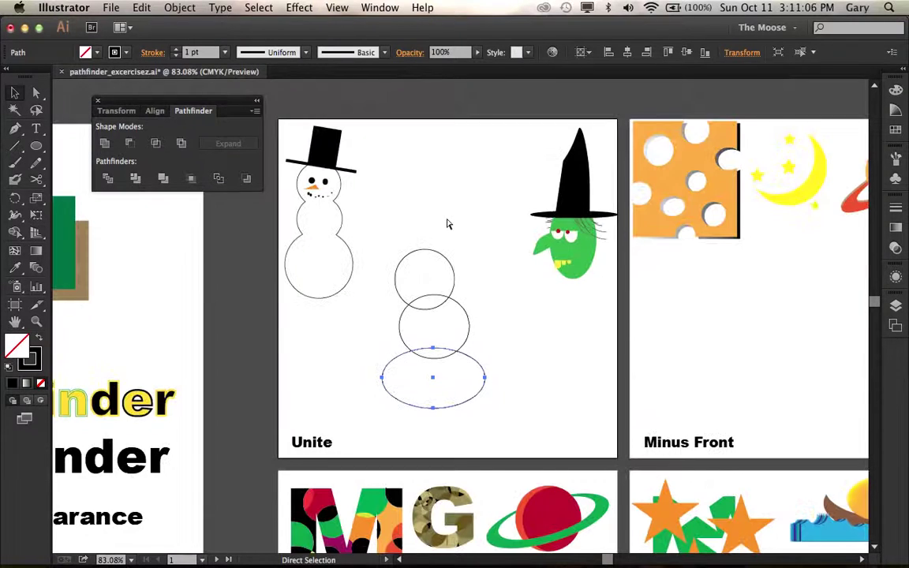
key(v)
click(397, 245)
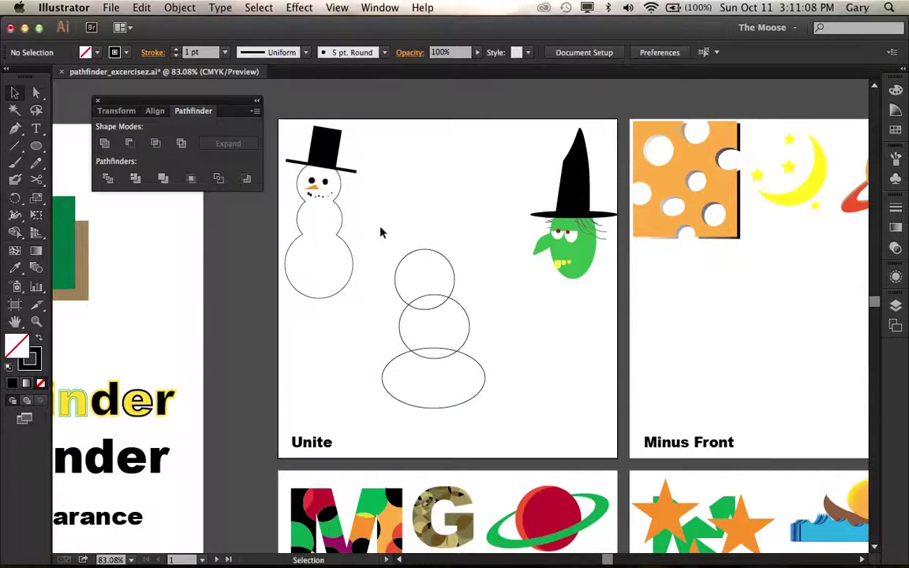
drag(378, 226, 496, 424)
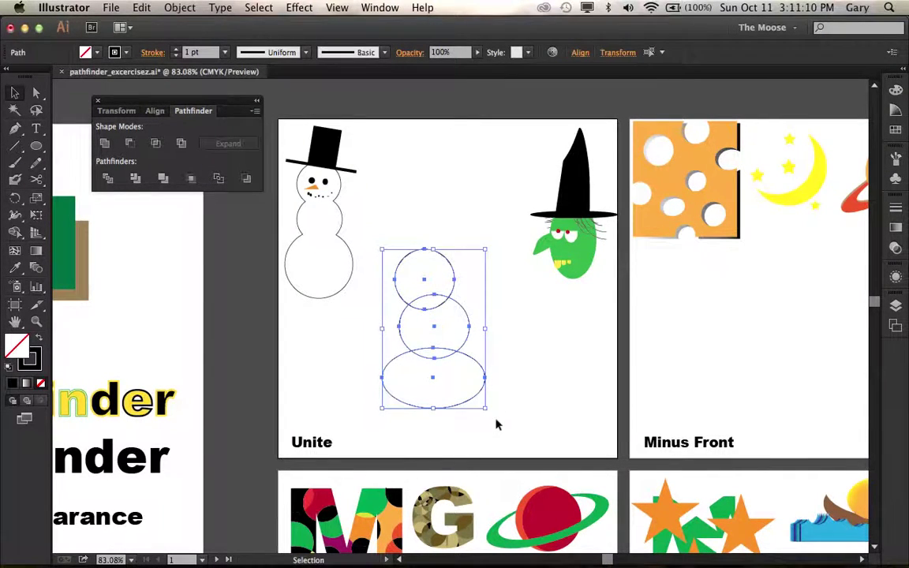
click(105, 145)
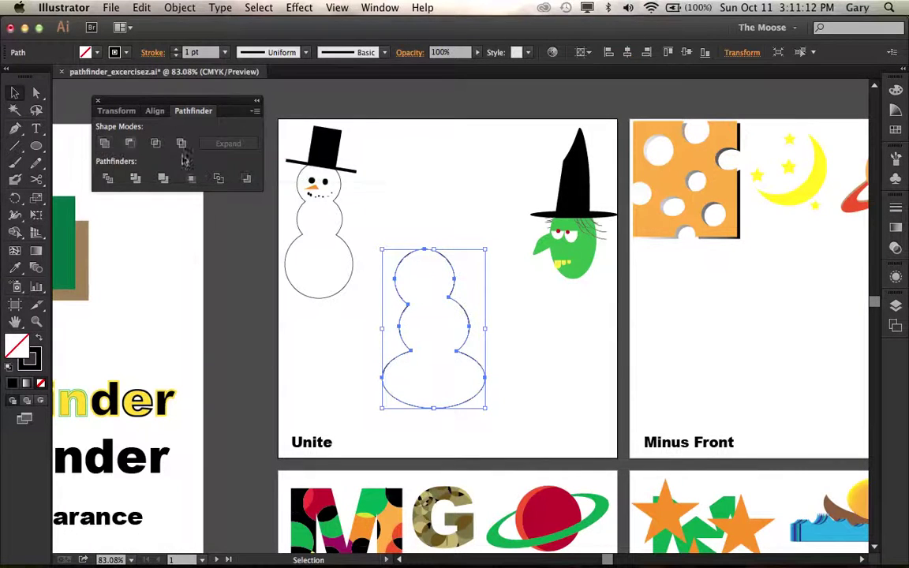
click(441, 257)
click(444, 260)
click(453, 198)
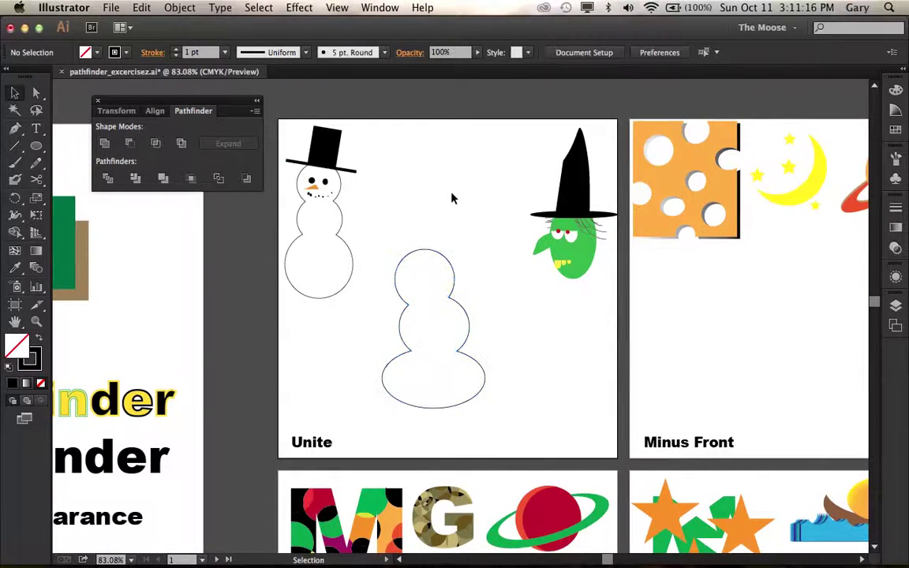
Inspect the merged snowman body's path in Outline mode and return to Preview
key(ctrl+y)
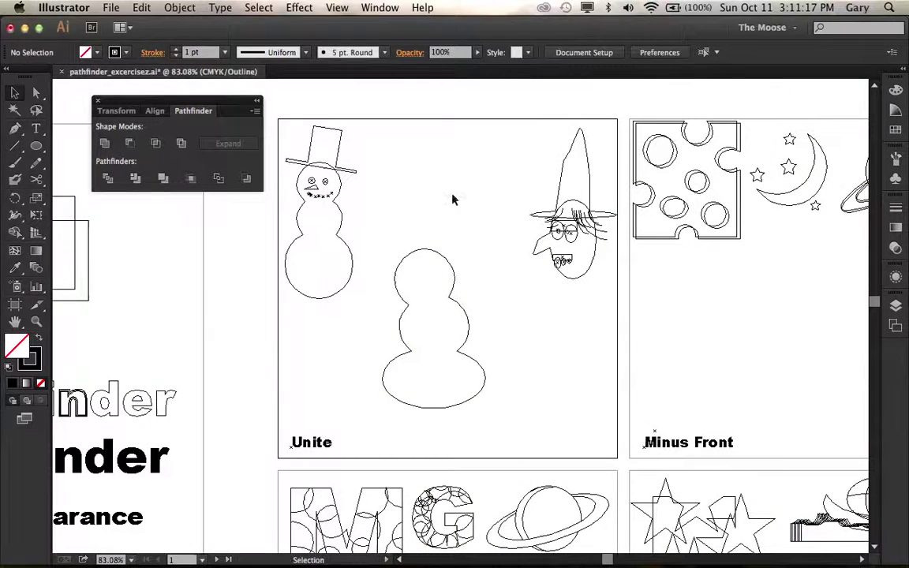
click(446, 263)
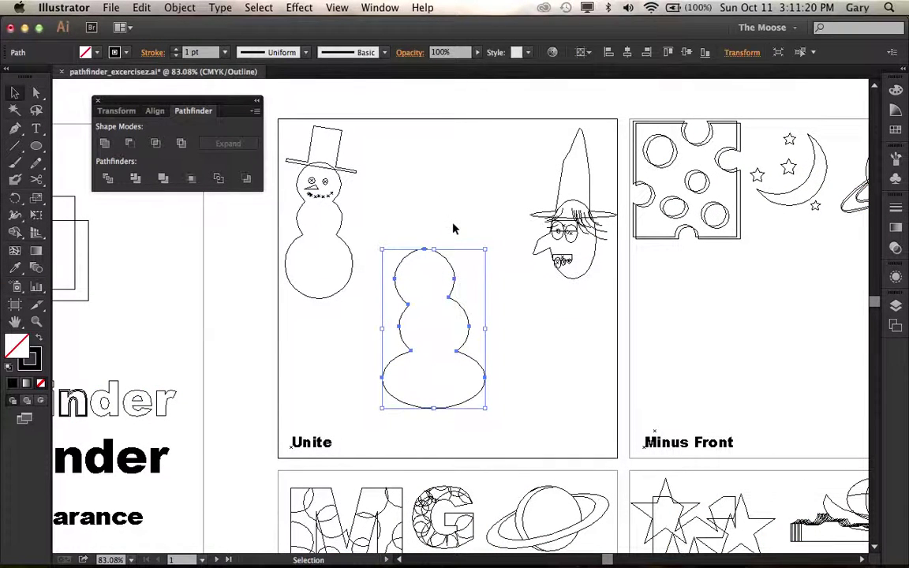
key(ctrl+y)
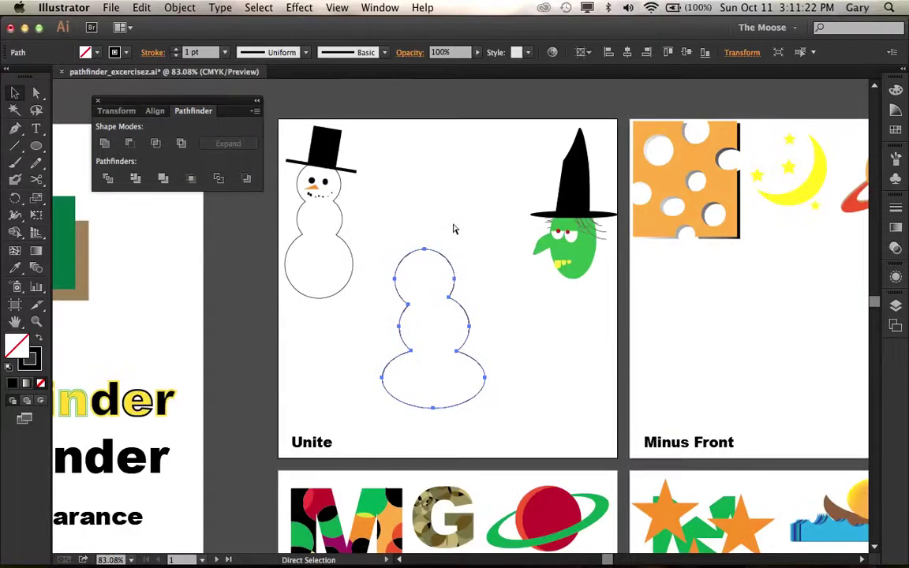
click(458, 253)
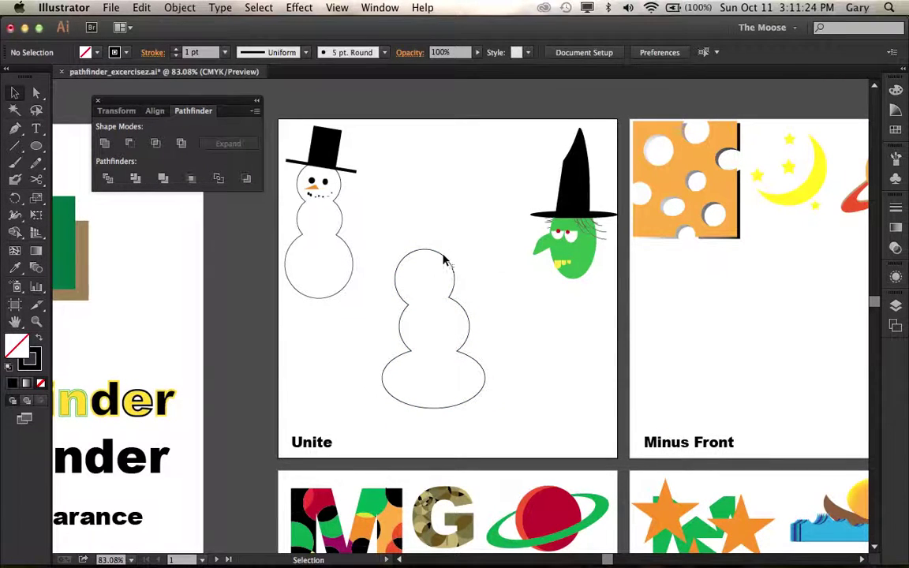
click(444, 260)
click(434, 223)
Draw a top hat above the body from a thin brim rectangle and a tall crown rectangle, black fill with no stroke
click(37, 147)
drag(36, 147, 63, 145)
drag(385, 199, 494, 203)
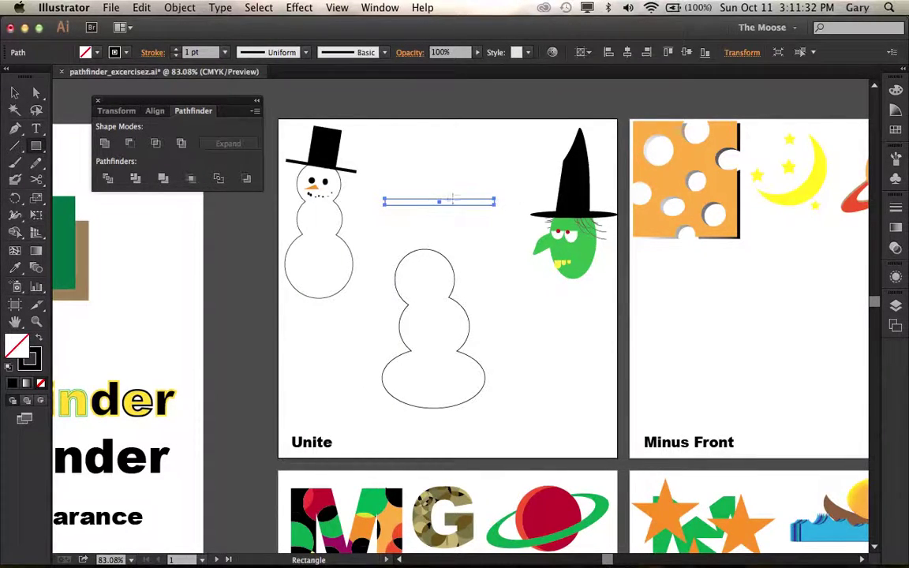
click(40, 339)
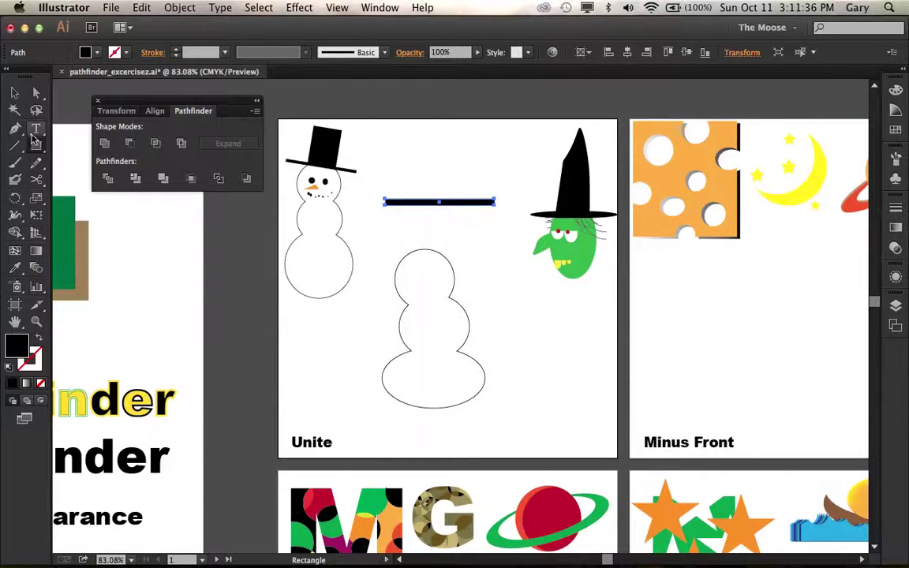
drag(413, 136, 465, 202)
click(10, 92)
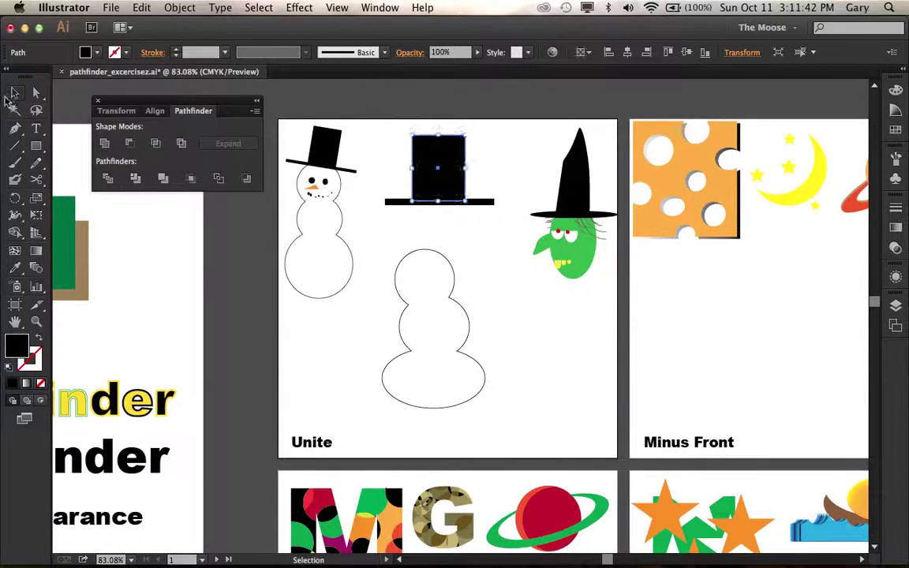
Merge the hat's brim and crown rectangles with Pathfinder Unite, comparing their paths in Outline mode before and after
key(super+y)
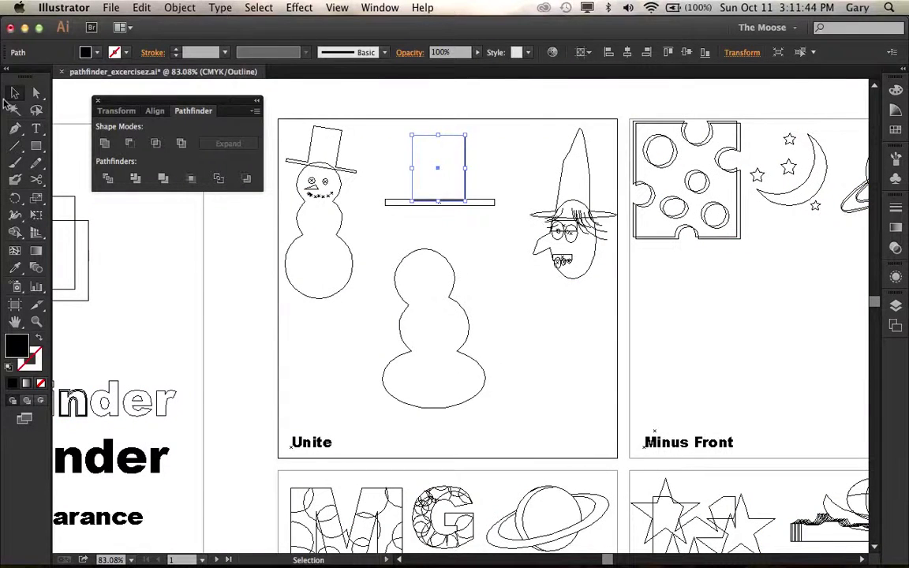
click(498, 174)
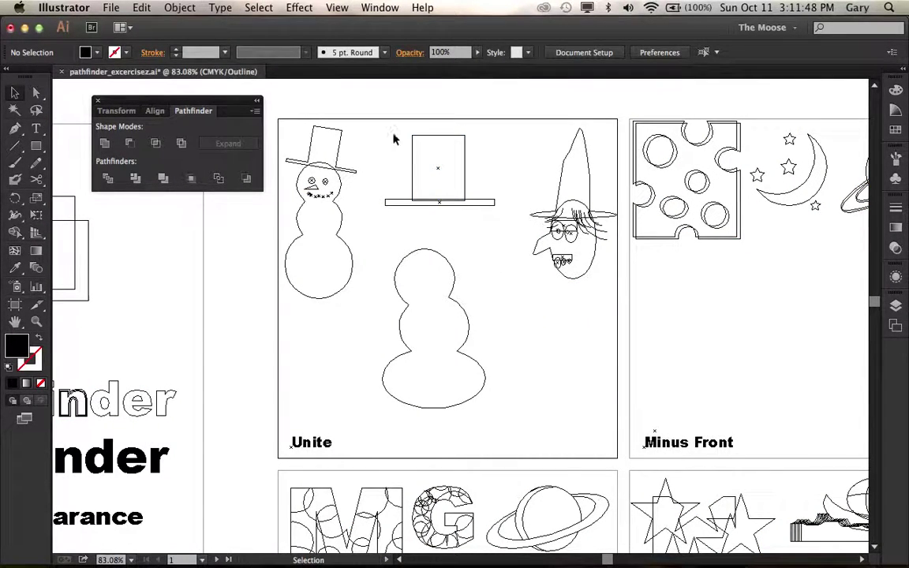
key(a)
key(super+y)
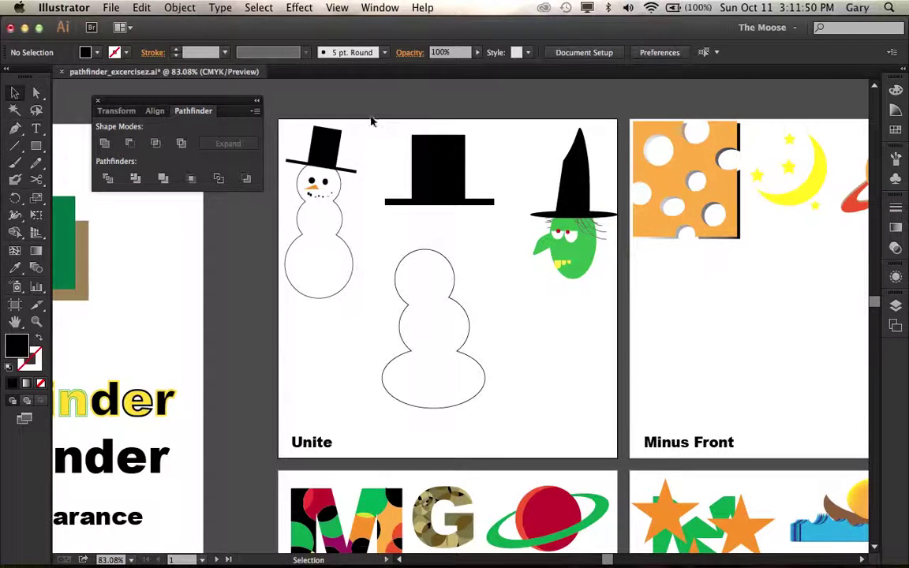
drag(372, 127, 509, 219)
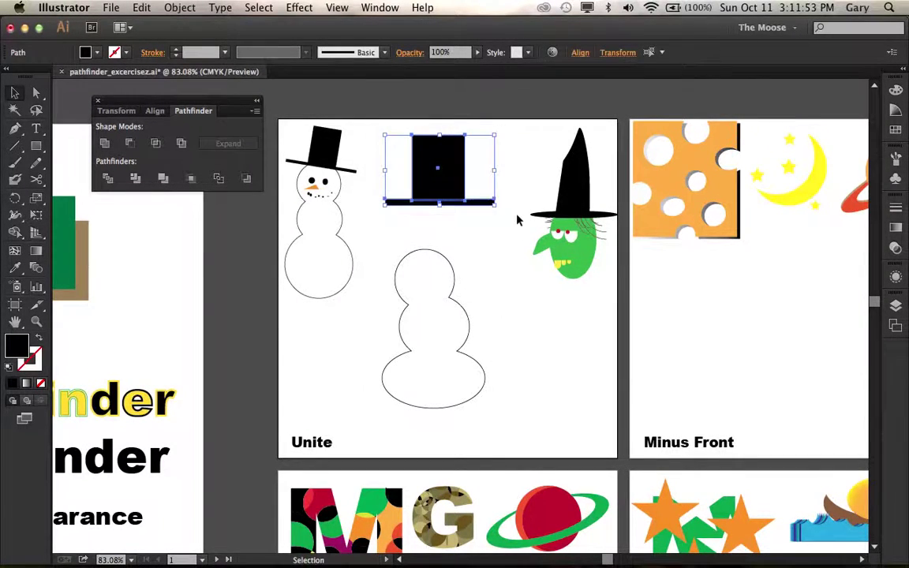
click(104, 143)
click(468, 247)
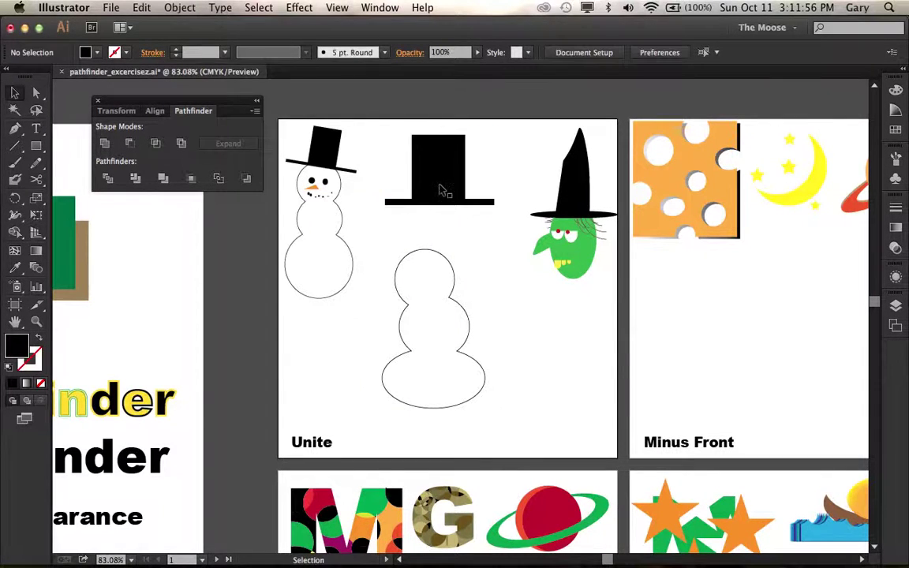
click(440, 189)
key(super+y)
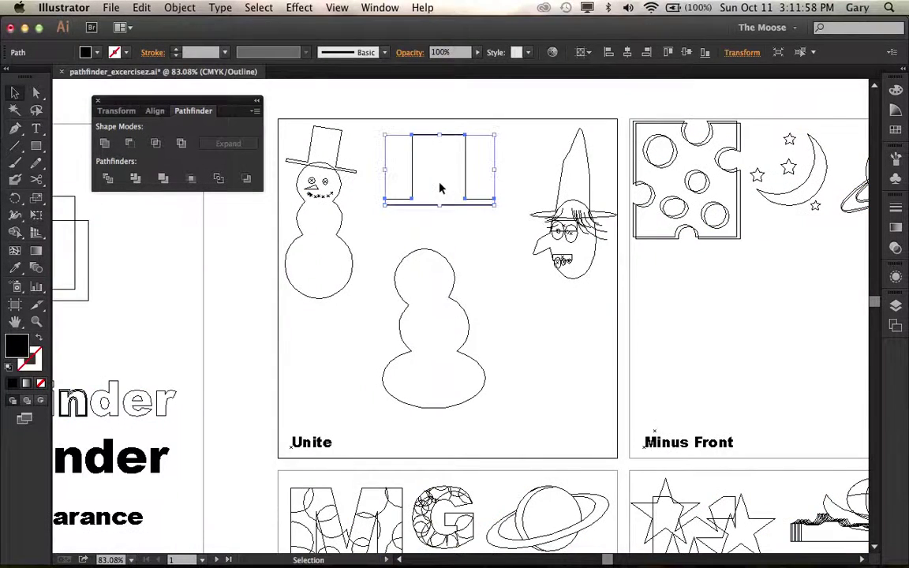
click(471, 178)
key(a)
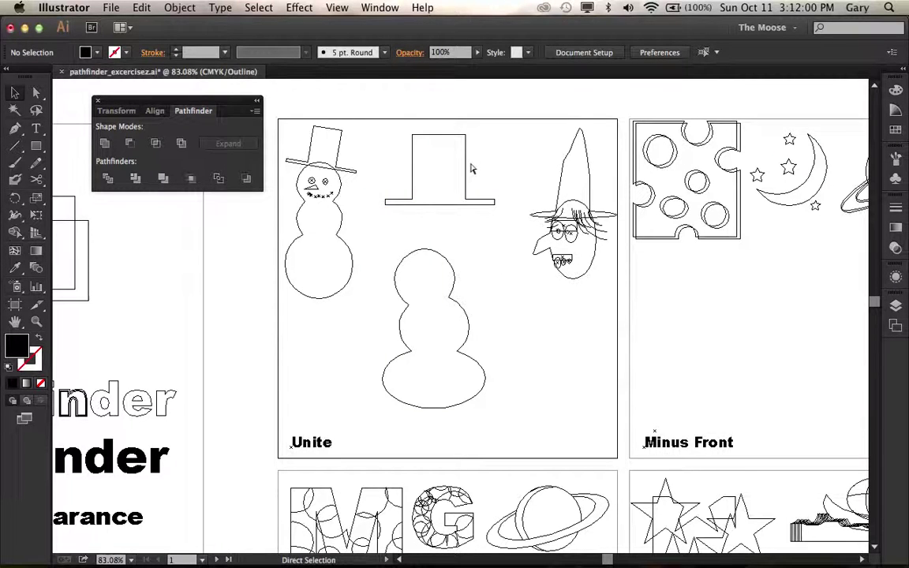
key(super+y)
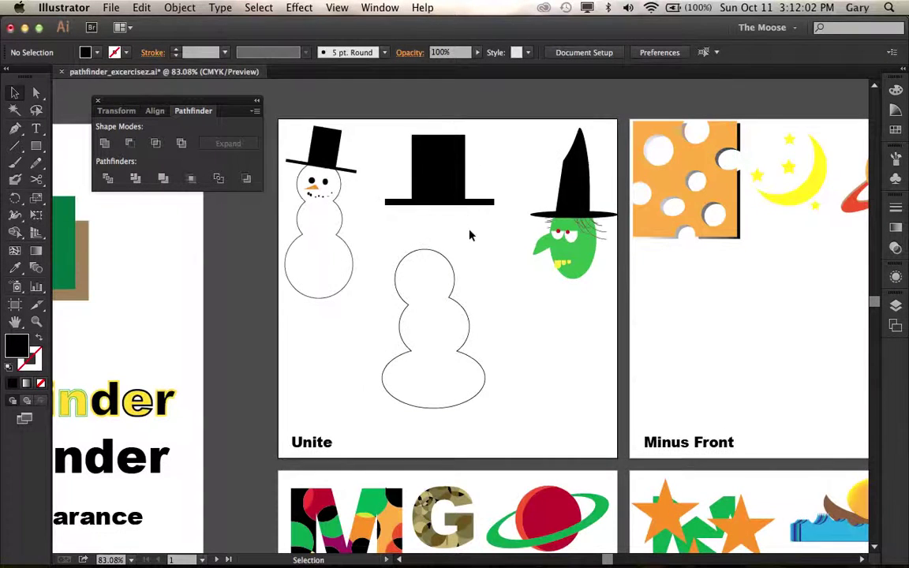
Place the top hat on the snowman's head, slightly smaller and tilted clockwise, and view the artwork in Outline mode
drag(452, 194, 438, 240)
drag(479, 193, 444, 229)
drag(474, 193, 457, 225)
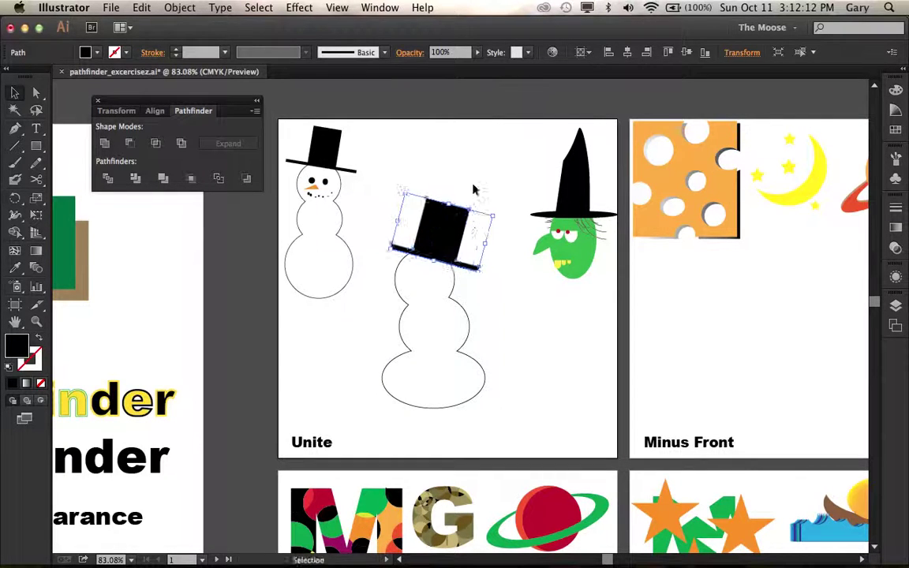
click(472, 192)
click(441, 229)
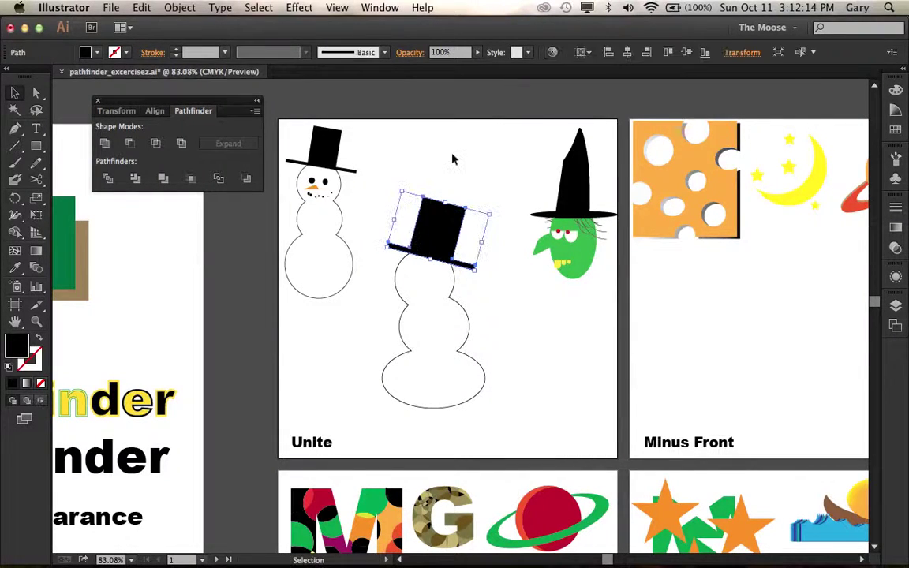
click(454, 162)
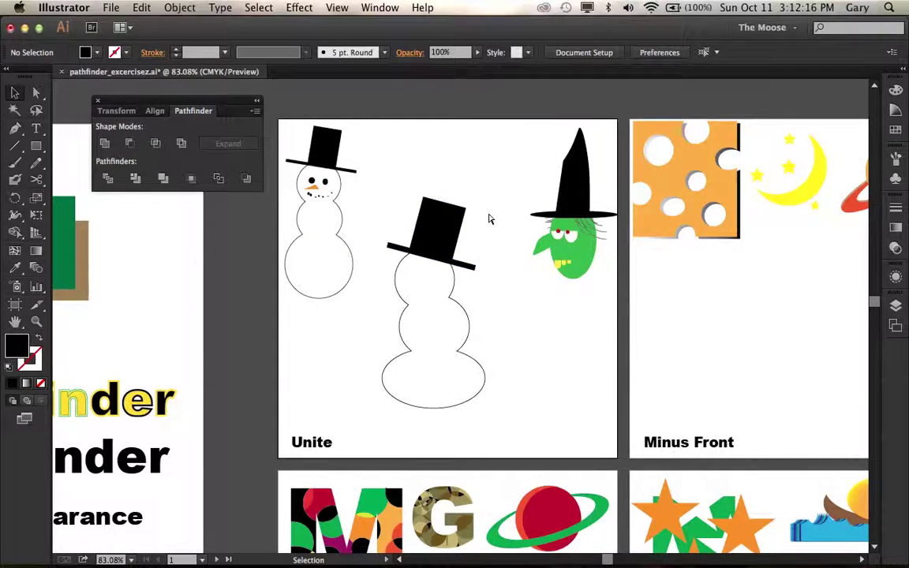
key(super+y)
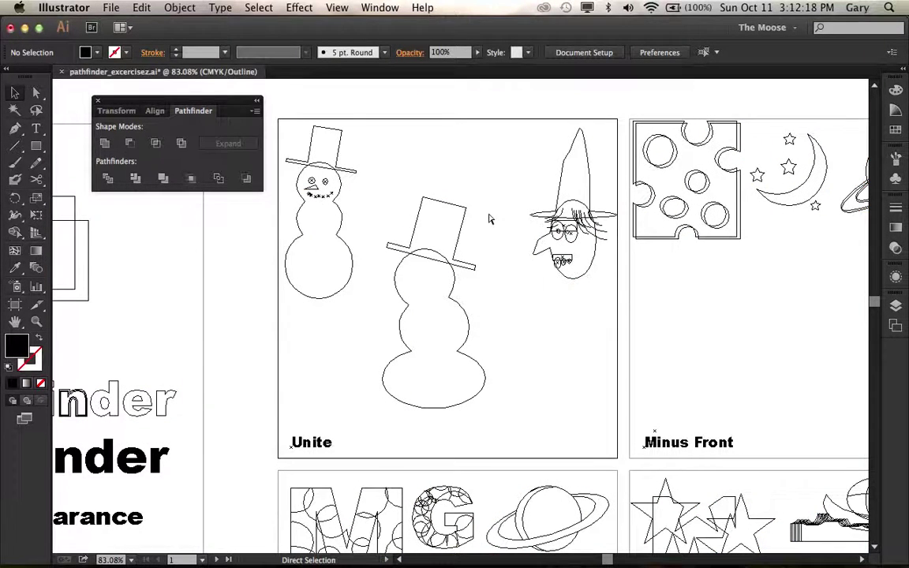
Draw two black ellipse eyes side by side on the snowman's head in Preview mode
key(super+y)
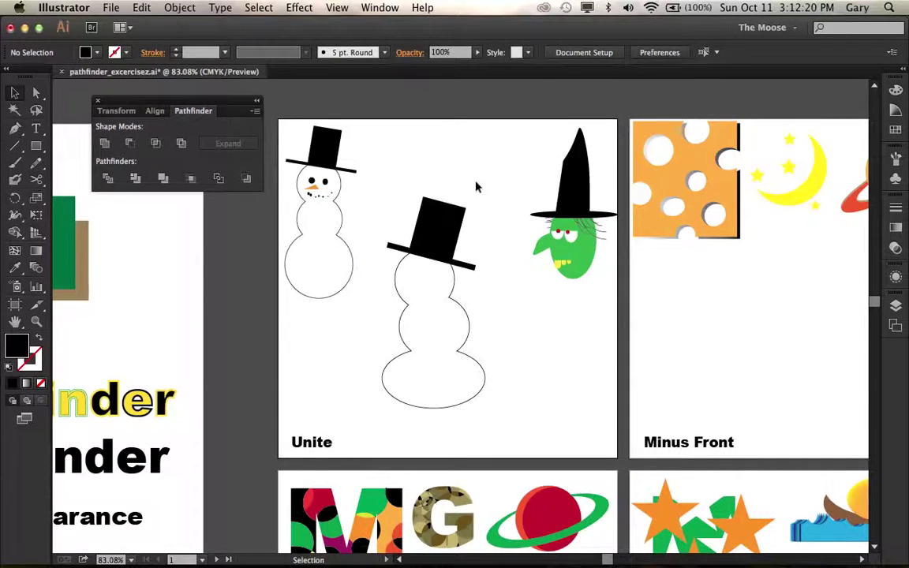
drag(404, 254, 443, 298)
alt+super+click(374, 230)
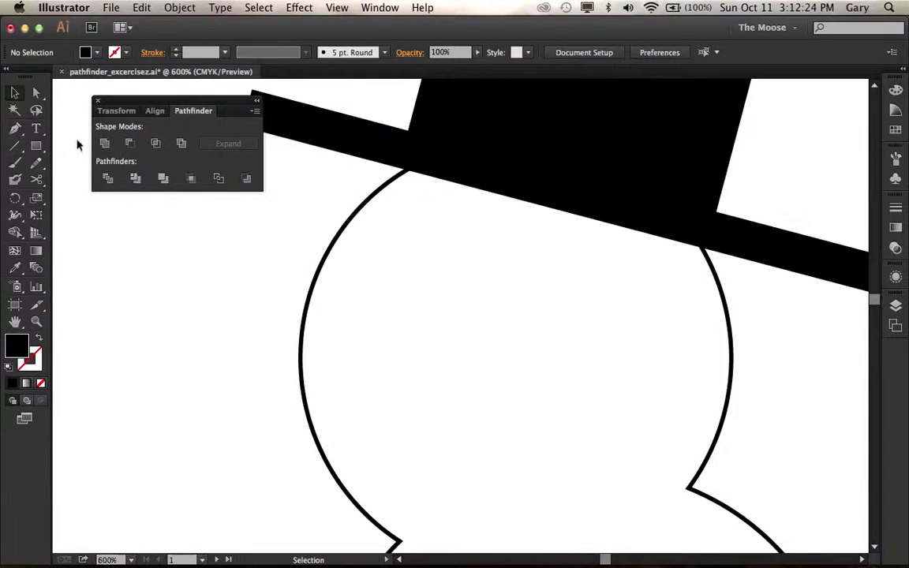
click(40, 148)
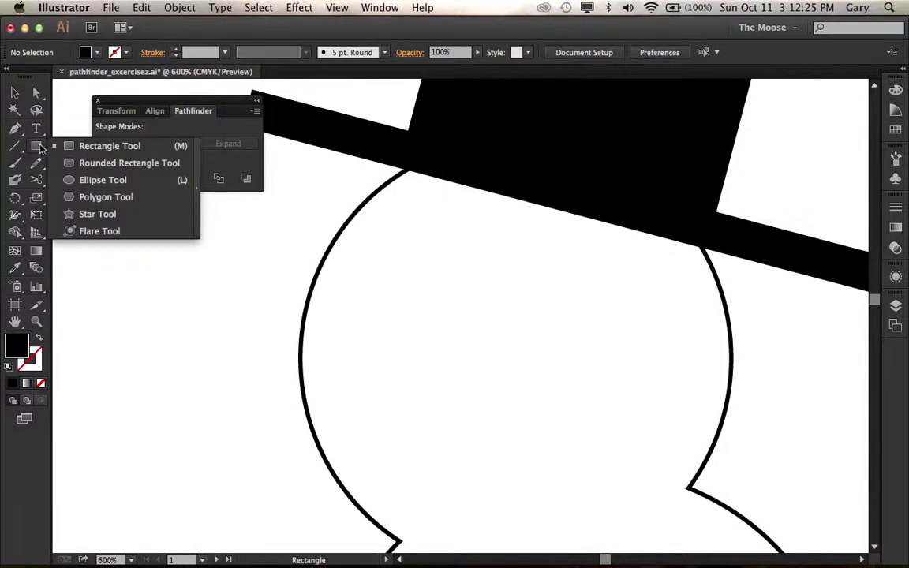
click(77, 180)
drag(373, 276, 432, 340)
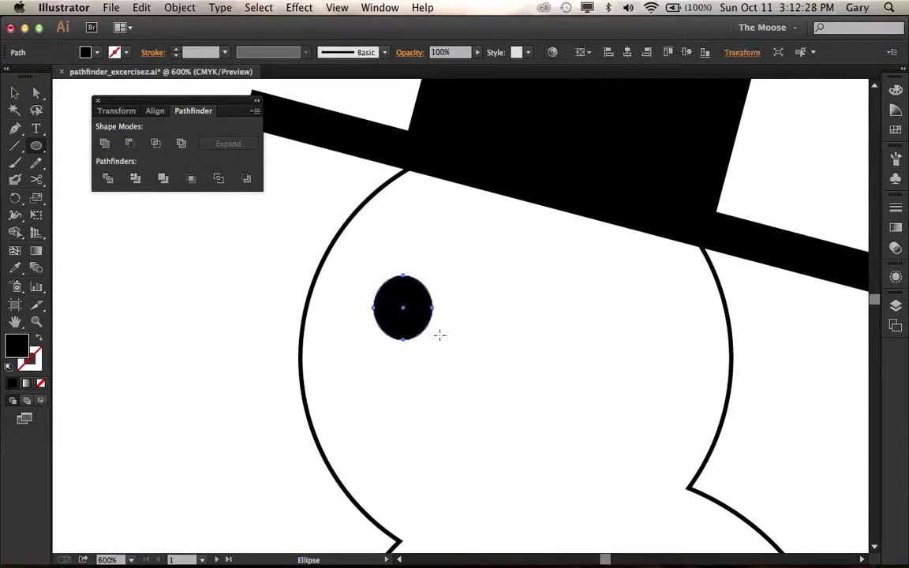
drag(474, 289, 531, 359)
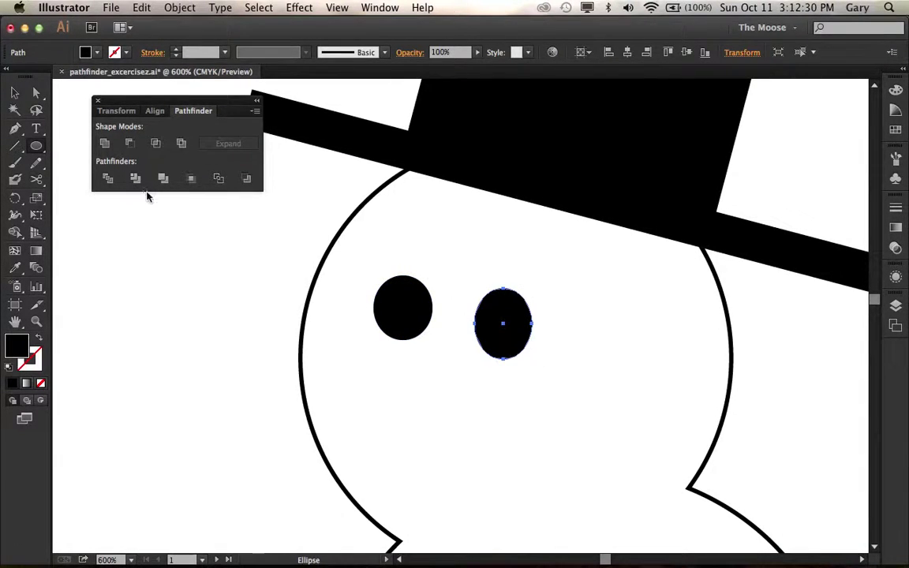
click(15, 128)
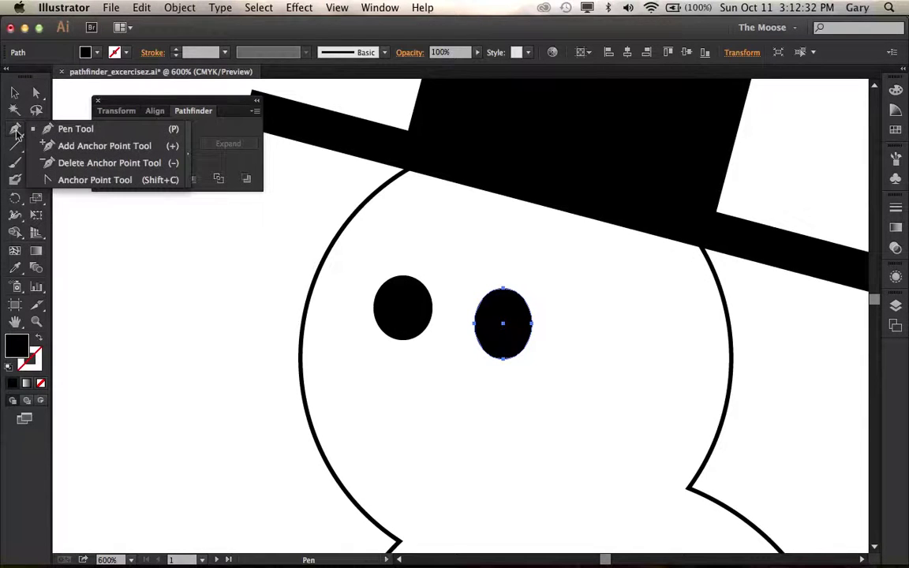
click(55, 128)
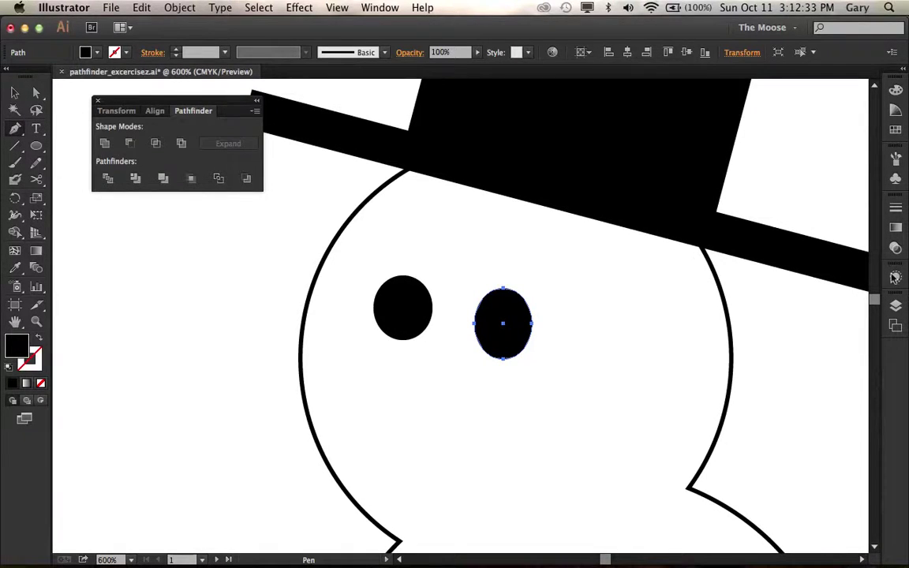
click(896, 129)
click(828, 120)
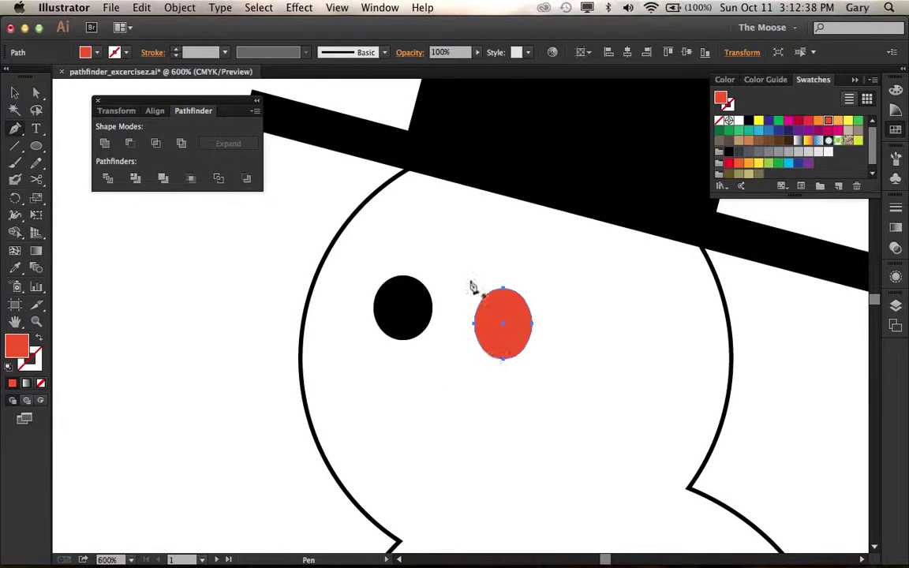
key(super+z)
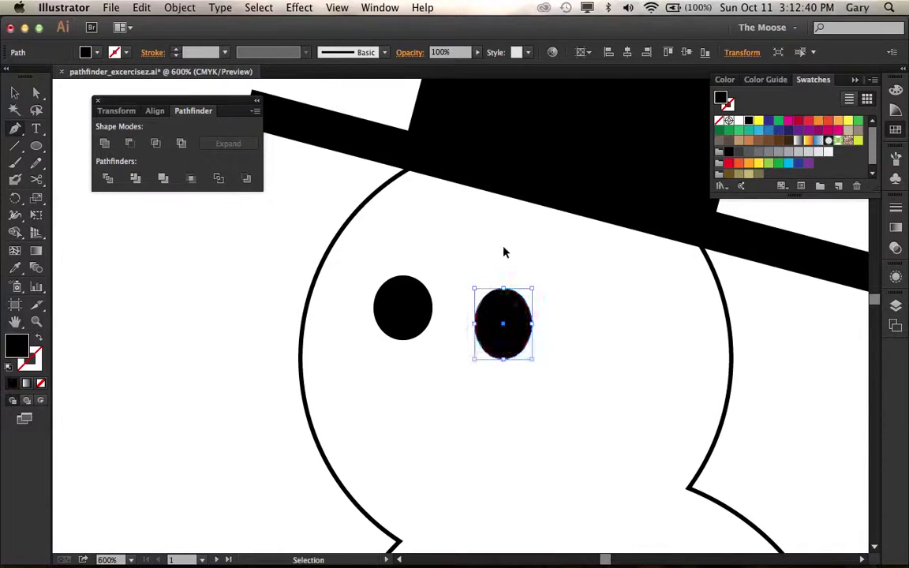
click(13, 93)
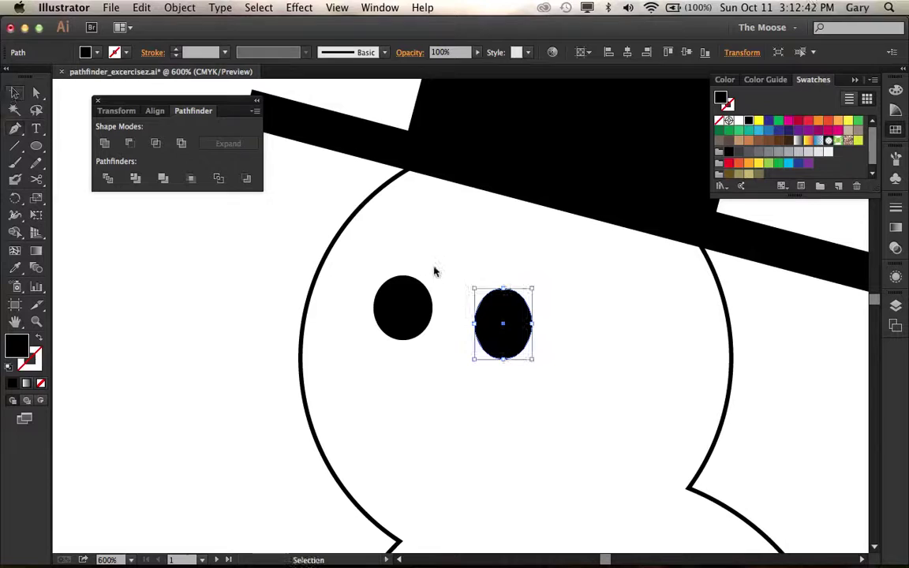
click(110, 197)
Draw an orange-red triangular carrot nose below the eyes with the Pen tool, its tip extending past the head's edge
drag(15, 128, 49, 128)
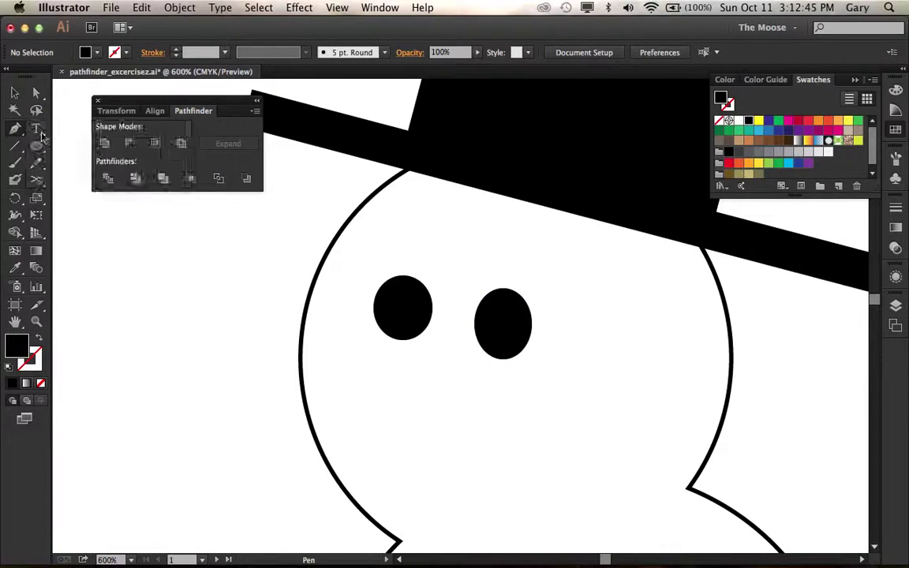
click(827, 120)
click(440, 359)
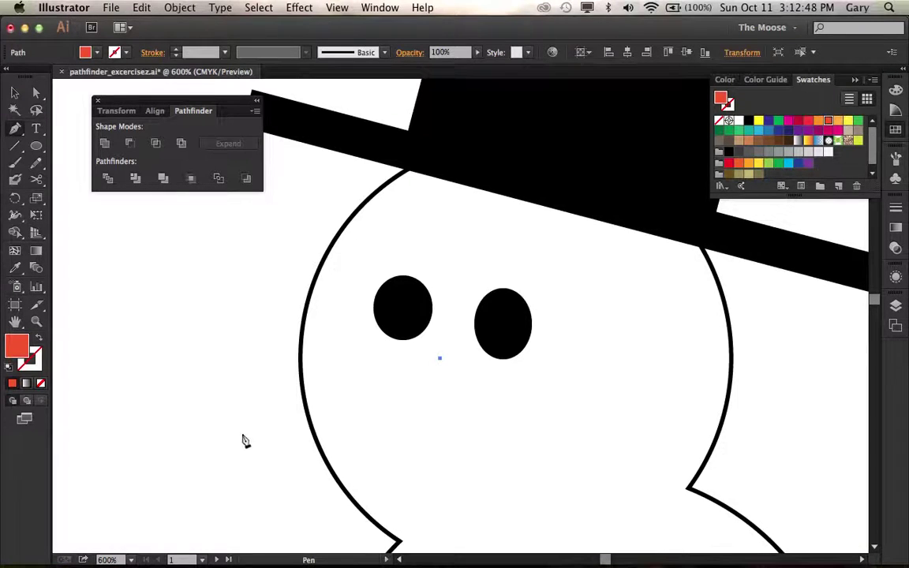
click(228, 441)
click(474, 433)
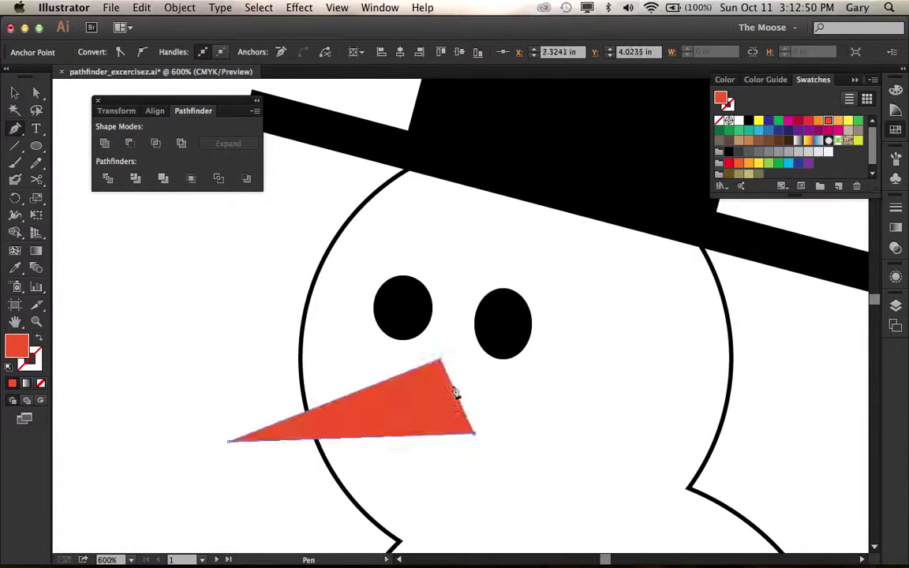
click(441, 360)
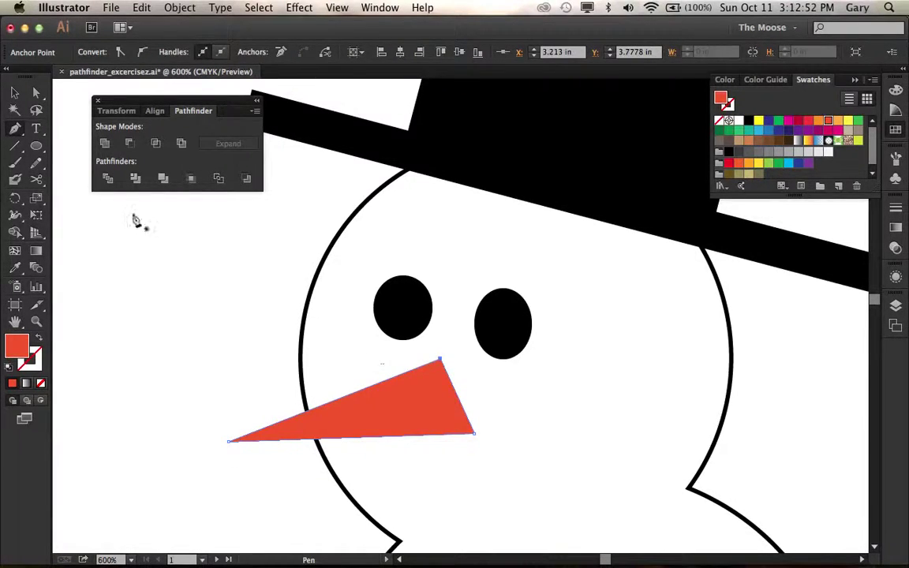
click(14, 92)
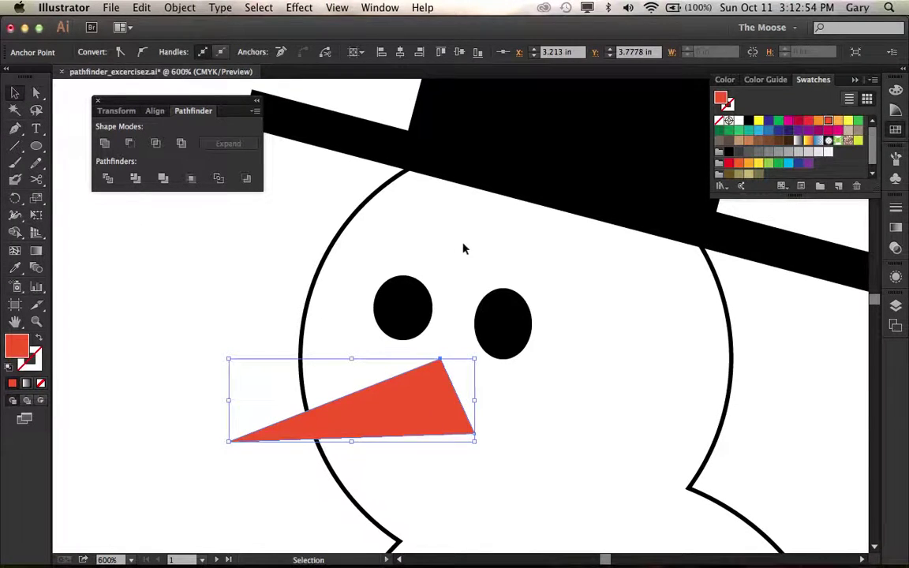
key(super+shift+a)
Draw a curved smile of six small black ellipses below the snowman's nose
drag(37, 146, 71, 180)
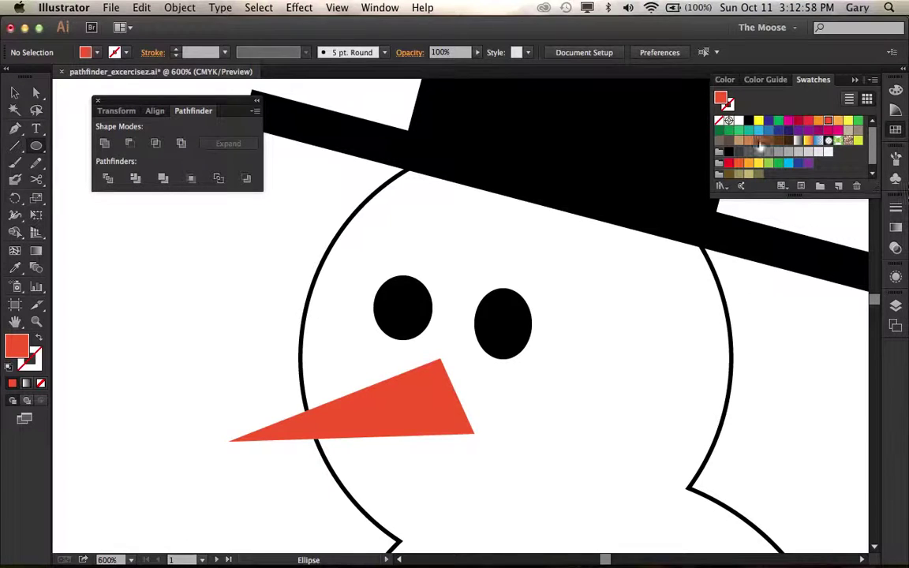
click(748, 120)
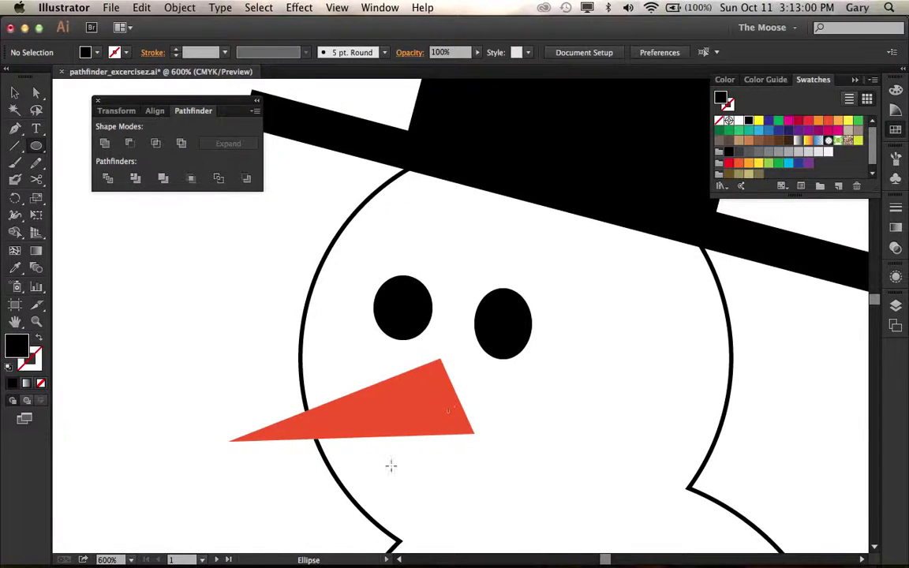
mouse_move(380, 462)
mouse_down()
mouse_move(412, 496)
mouse_move(514, 498)
mouse_up()
drag(529, 456, 557, 482)
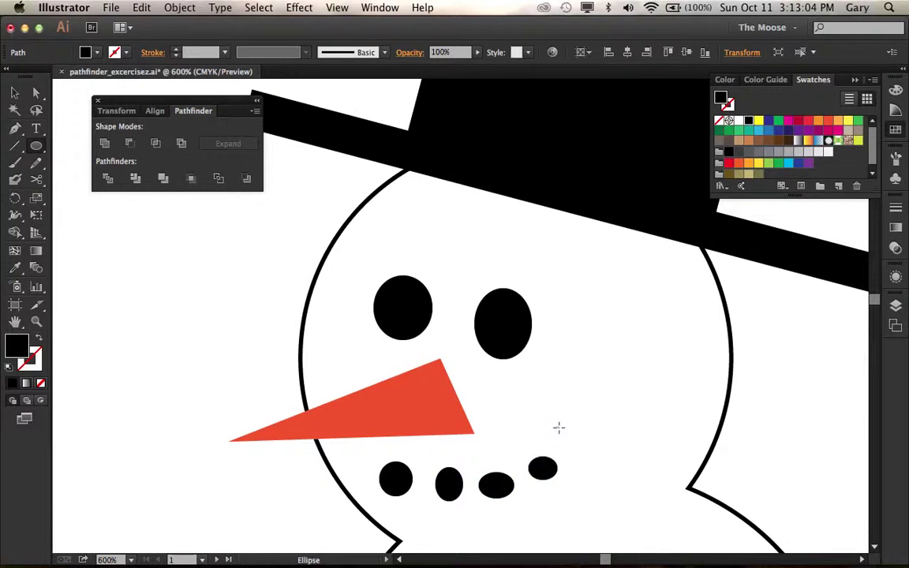
drag(555, 428, 601, 448)
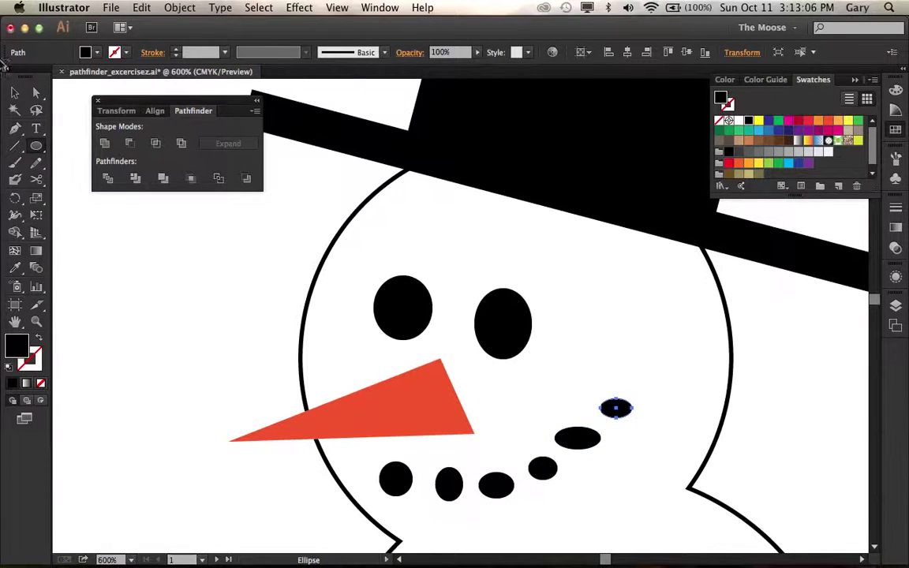
click(15, 92)
Select the whole practice snowman, including its hat and face, and delete it
alt+super+click(541, 378)
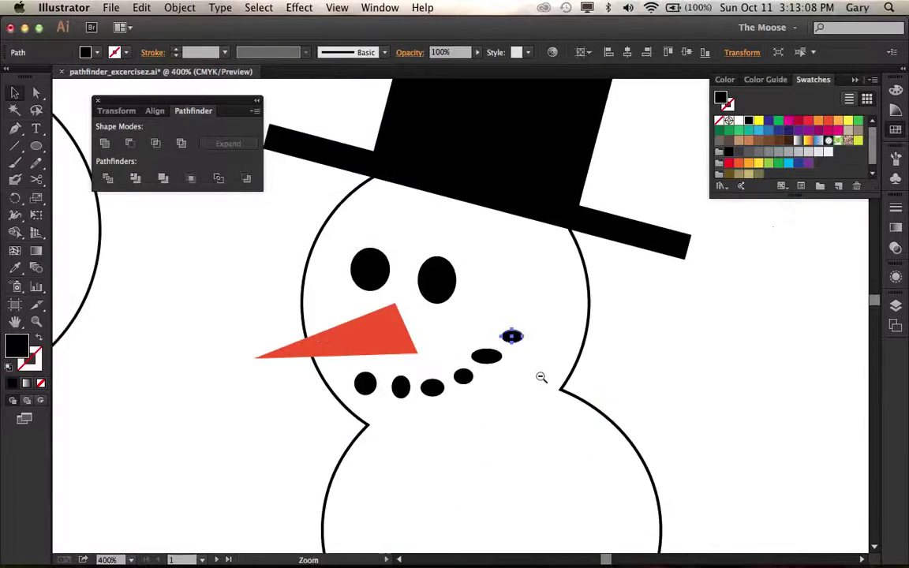
alt+super+click(541, 376)
alt+super+click(455, 336)
alt+super+click(456, 336)
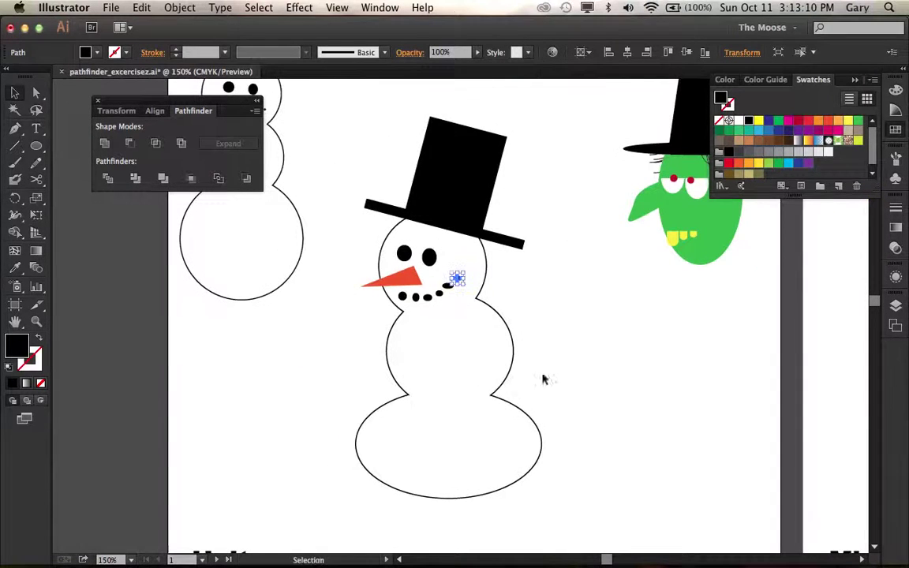
click(583, 367)
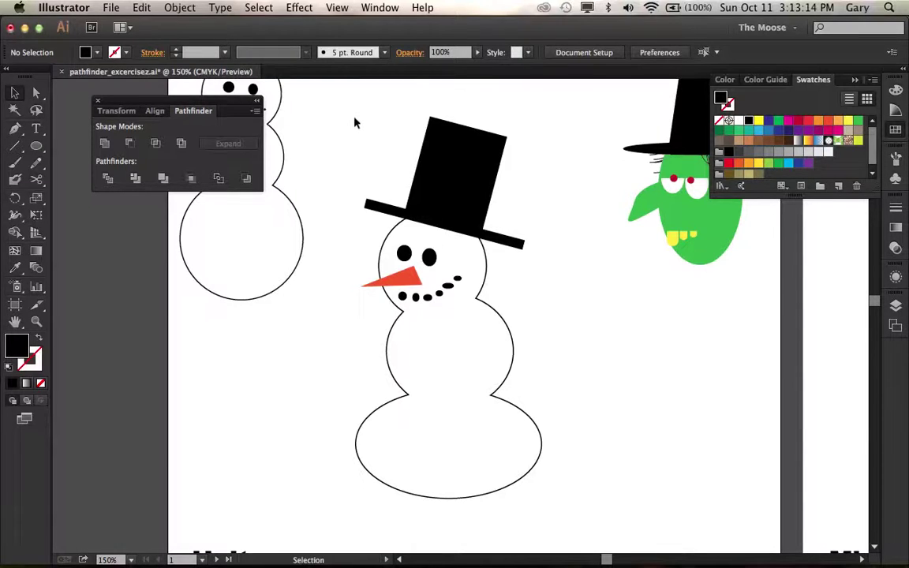
drag(354, 117, 592, 511)
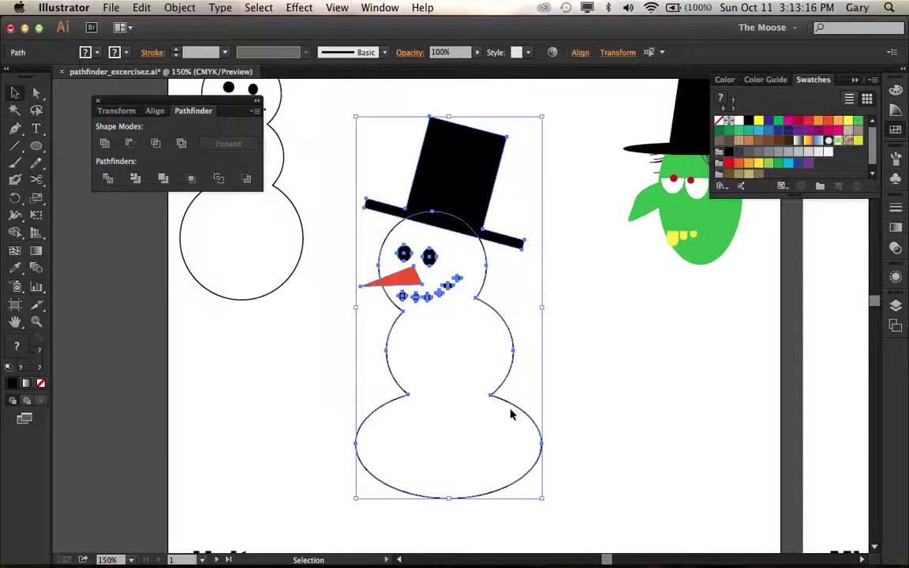
key(Delete)
Draw a tall ellipse for a witch's head between the sample snowman and sample witch, filled green with no stroke
drag(565, 344, 399, 396)
drag(379, 270, 419, 286)
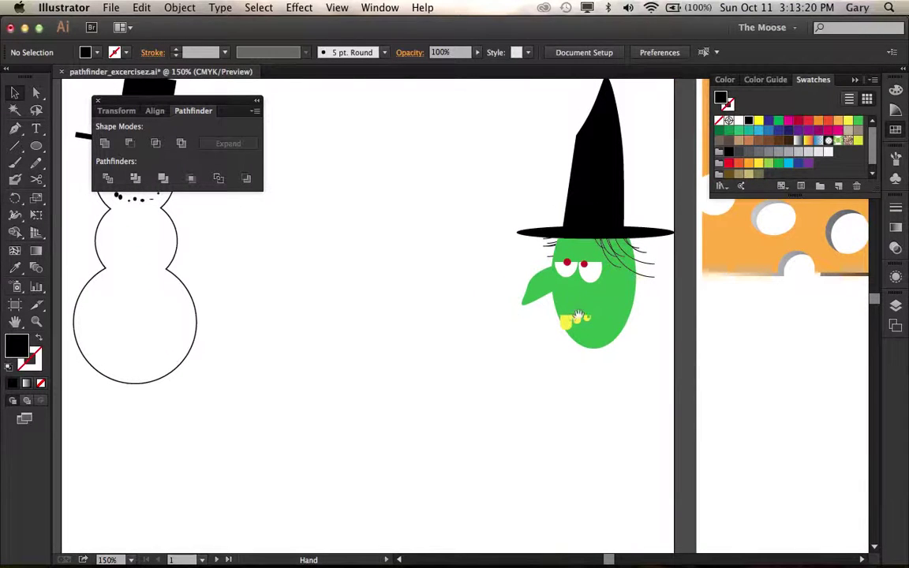
click(37, 148)
drag(300, 235, 442, 429)
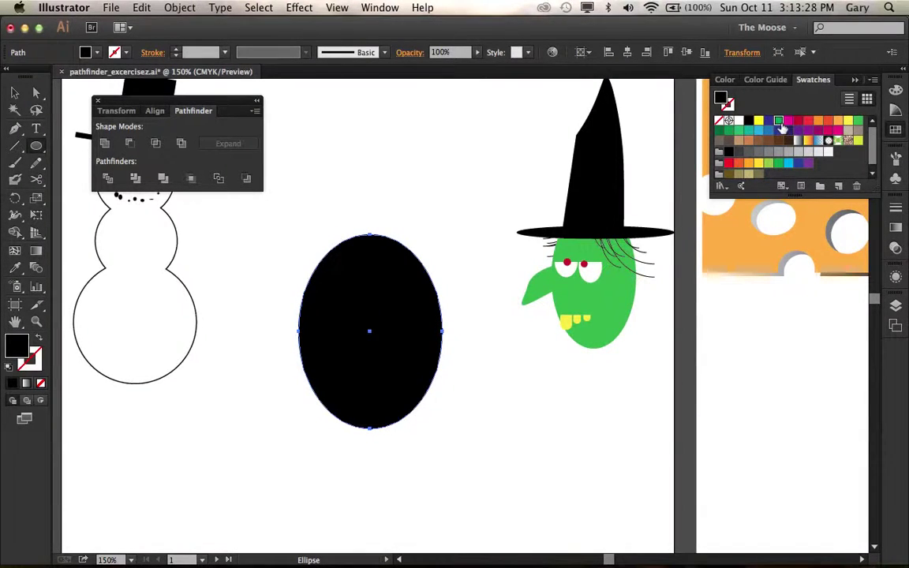
click(779, 123)
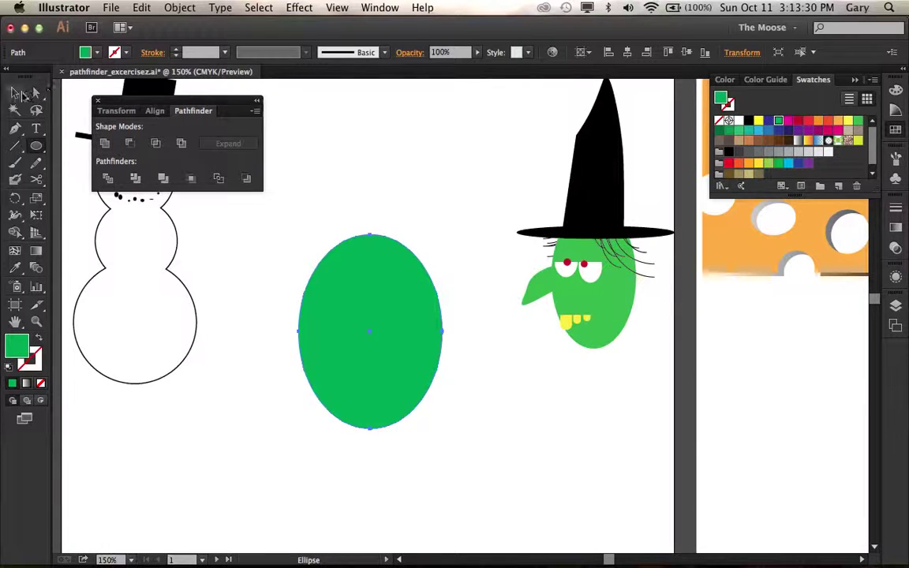
click(18, 93)
click(437, 178)
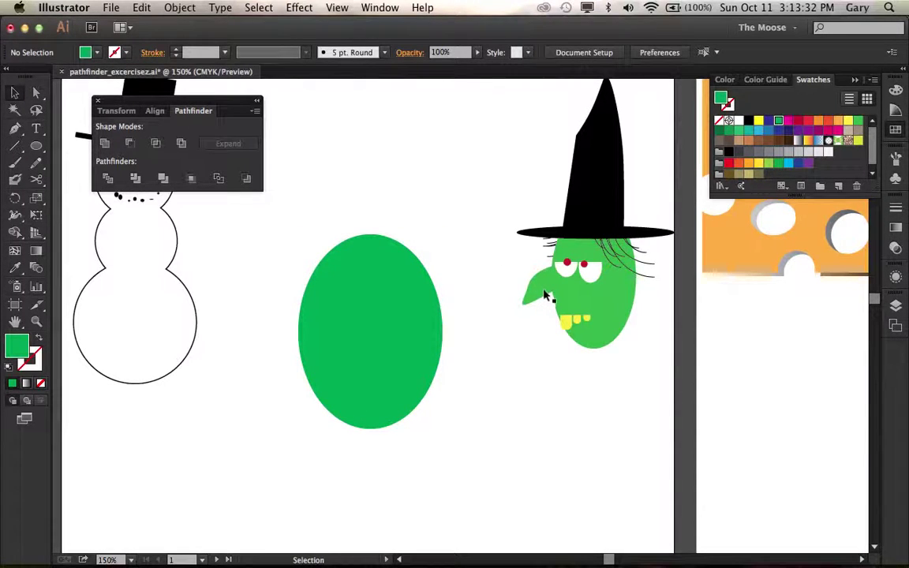
Draw a closed green hooked nose overlapping the witch head's edge with the Pen tool, and view both paths in Outline mode
click(36, 147)
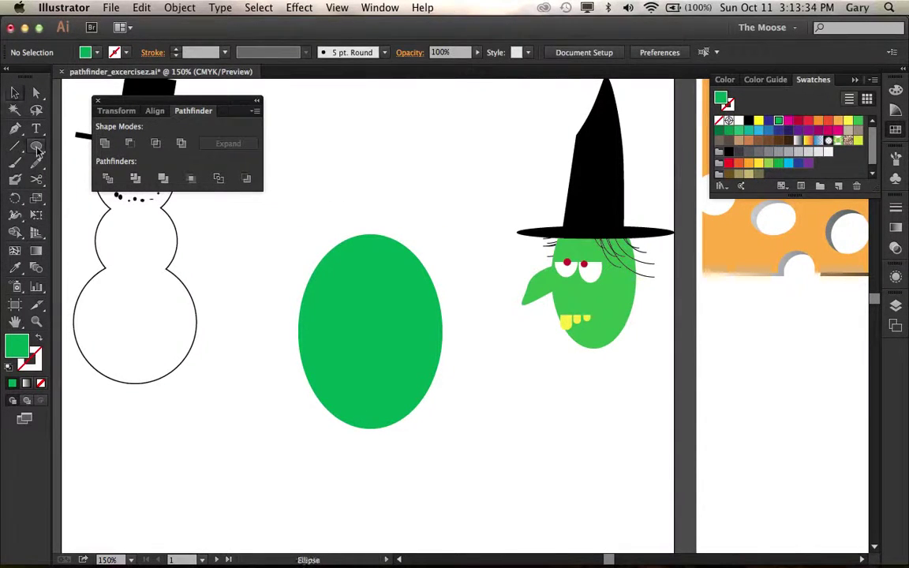
click(37, 150)
click(15, 128)
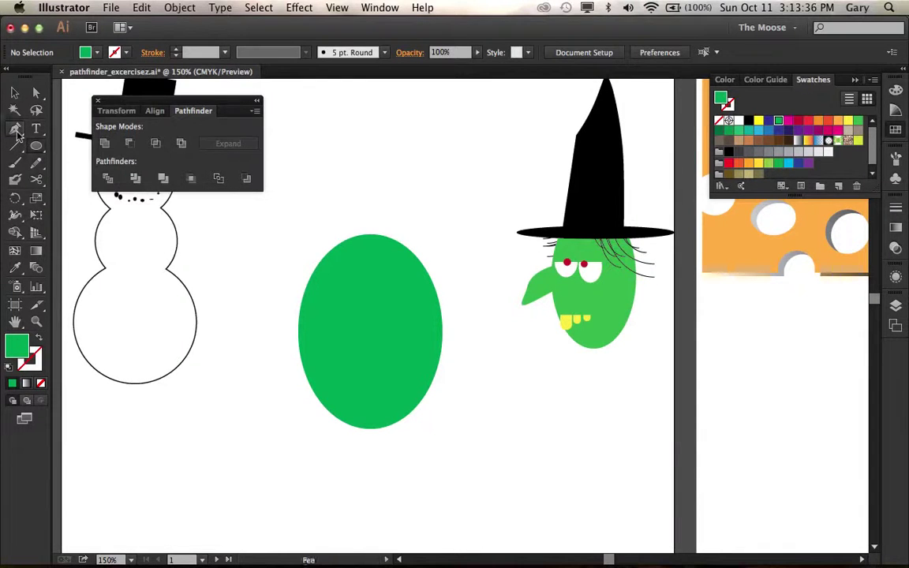
click(44, 134)
drag(267, 325, 252, 342)
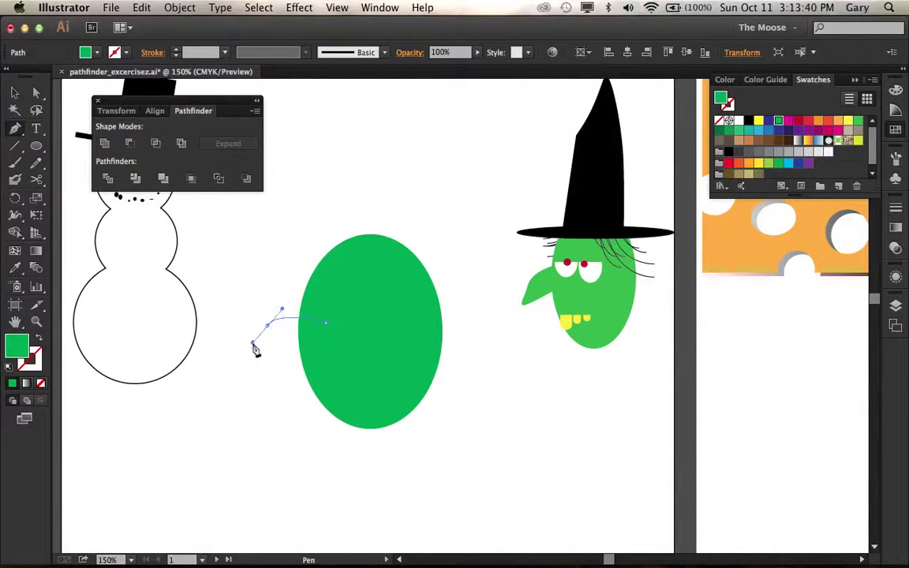
drag(247, 381, 319, 365)
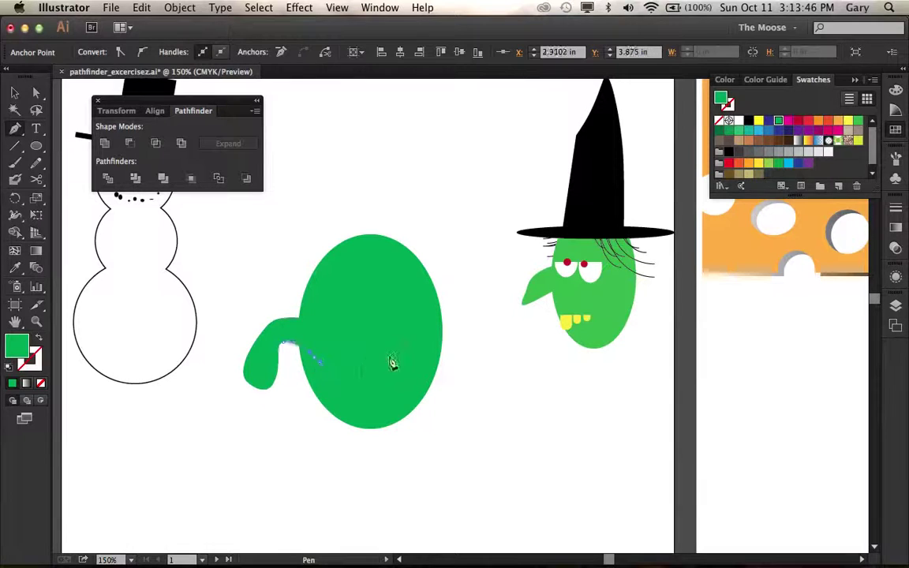
click(325, 322)
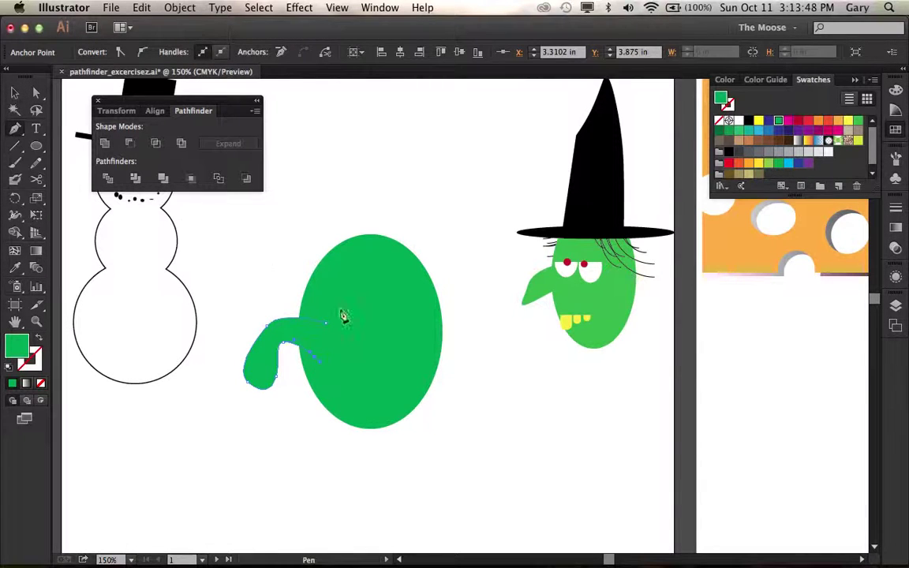
key(v)
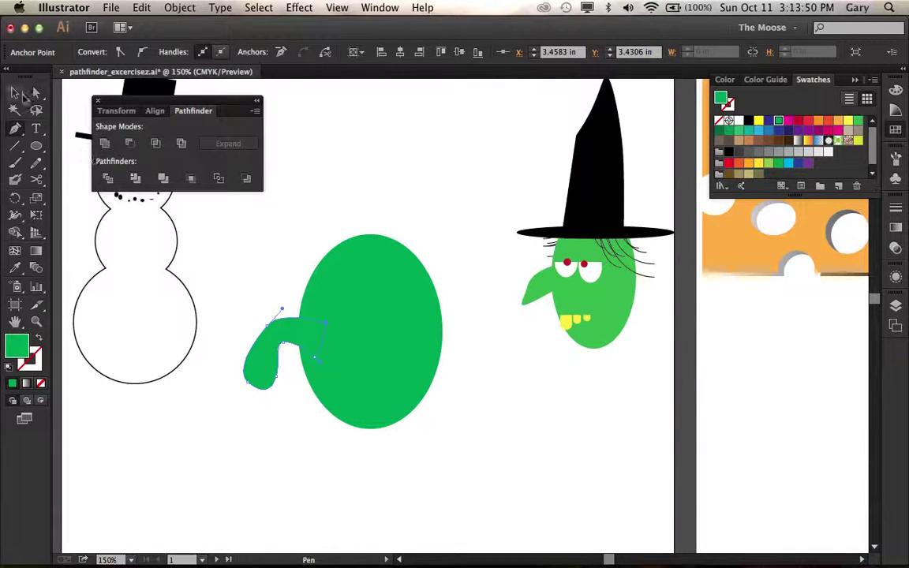
click(307, 197)
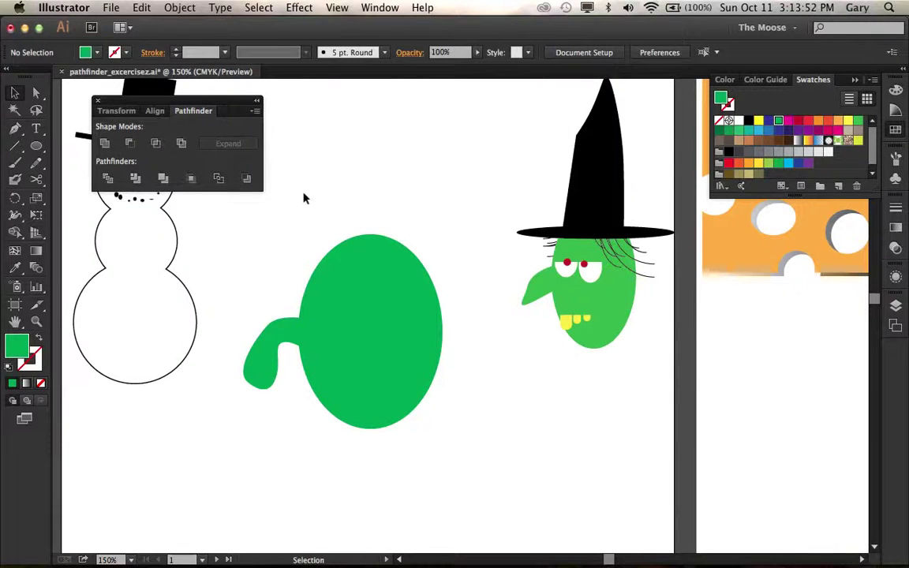
key(super+y)
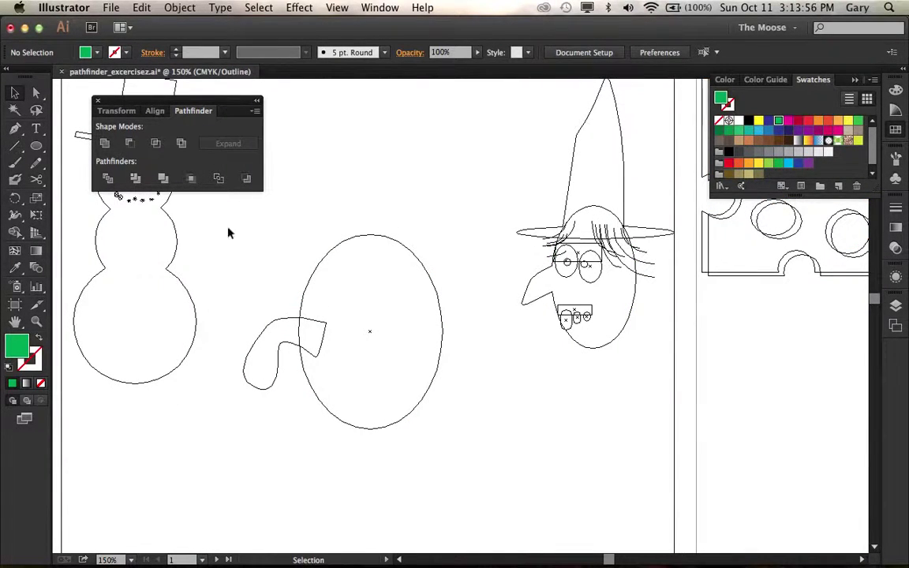
Return to Preview mode, unite the witch's head and hooked nose into one shape, and check the merged outline
key(super+y)
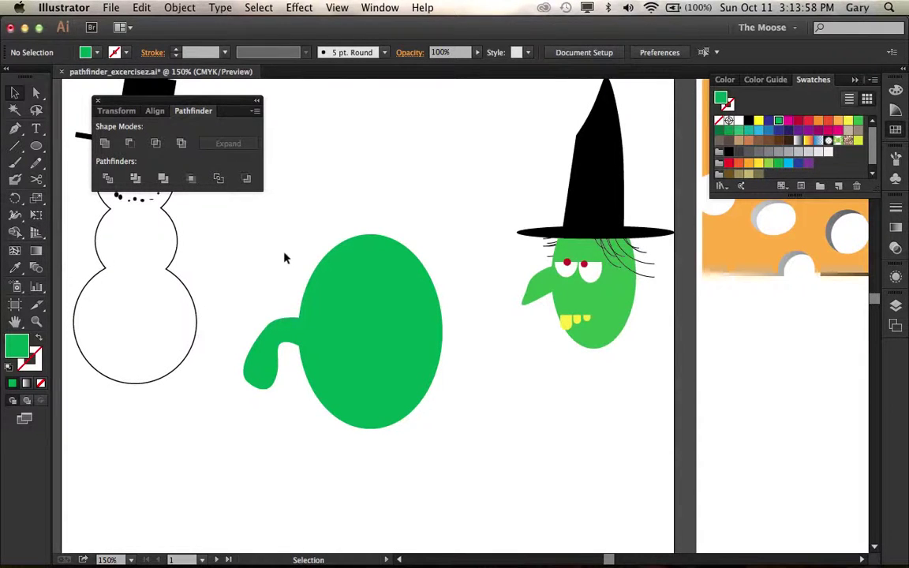
drag(218, 223, 458, 471)
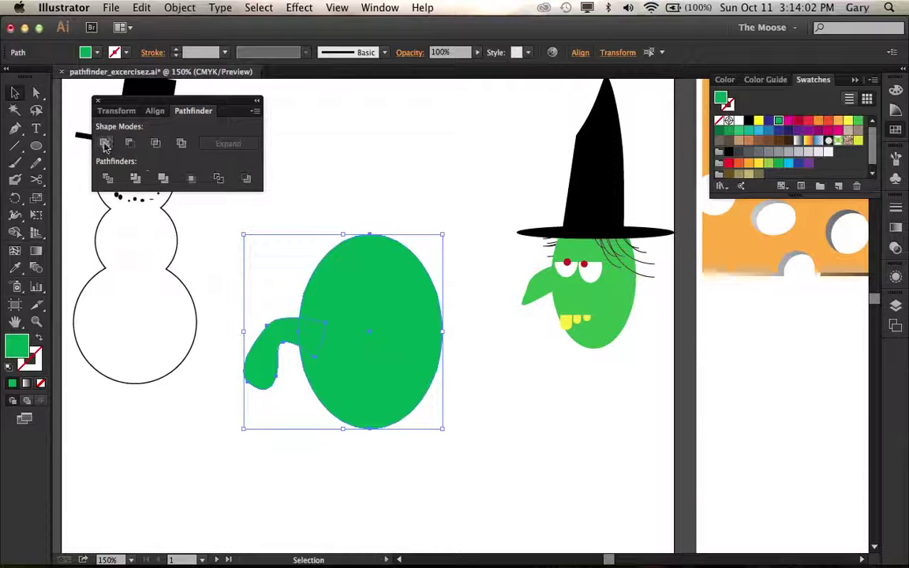
click(365, 203)
key(super+y)
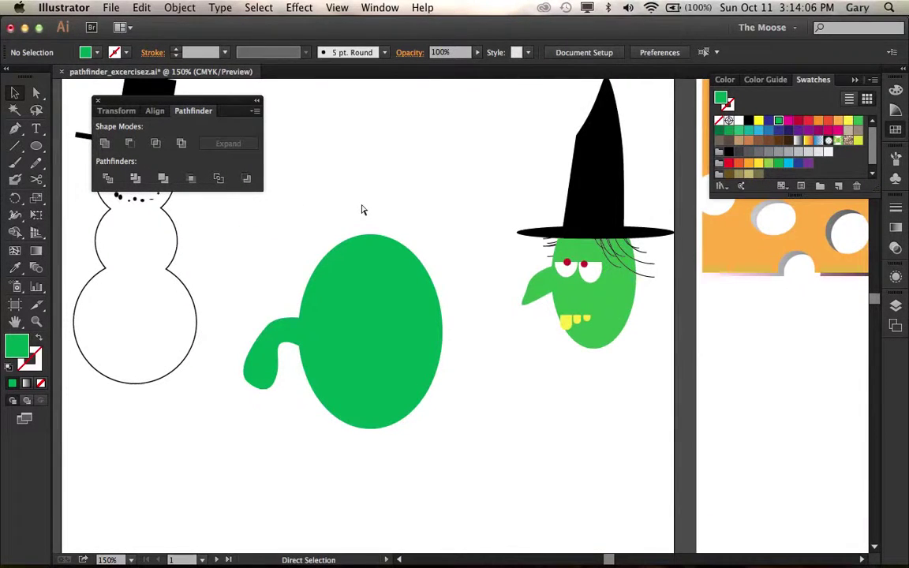
key(super+y)
key(super+y)
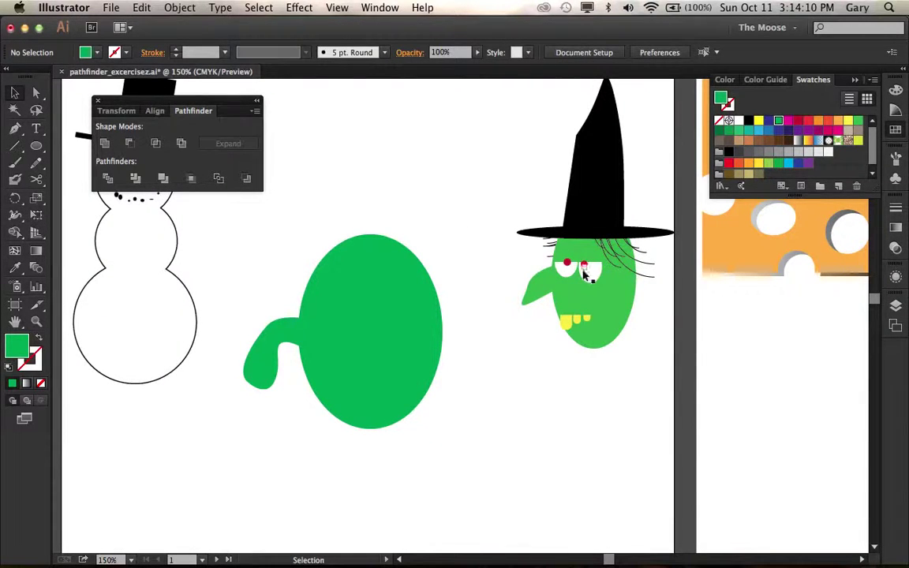
Draw two white eyes without stroke on the witch's head: a round one near the nose and a narrower oval beside it
click(36, 146)
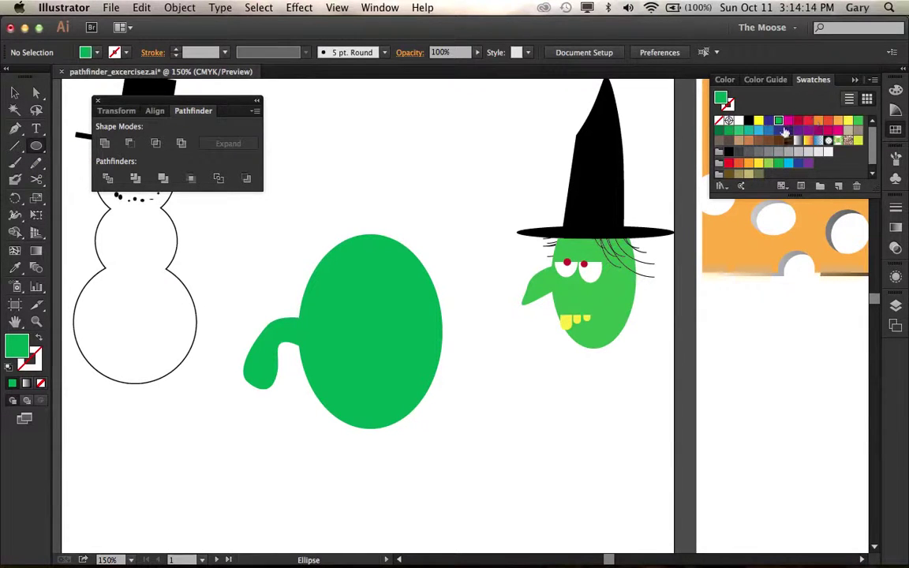
click(739, 121)
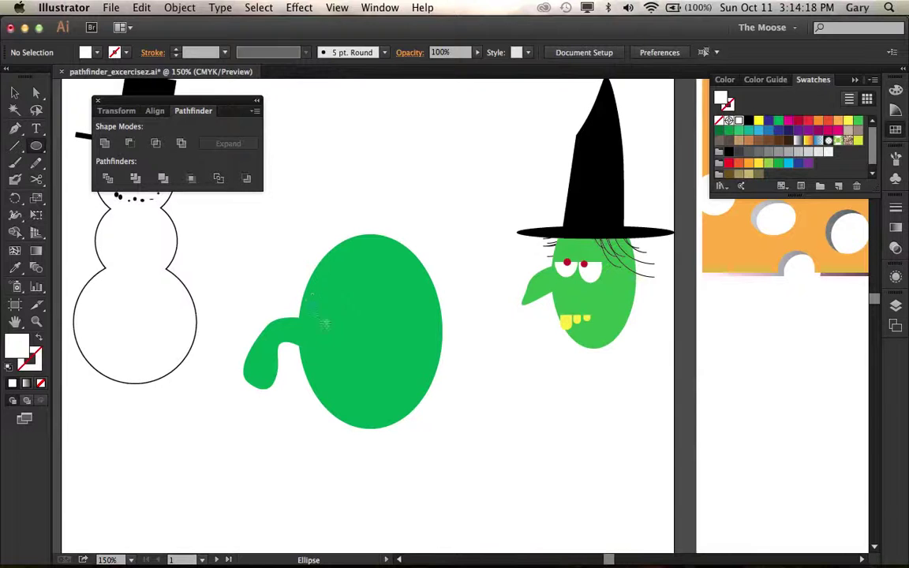
drag(342, 336, 341, 335)
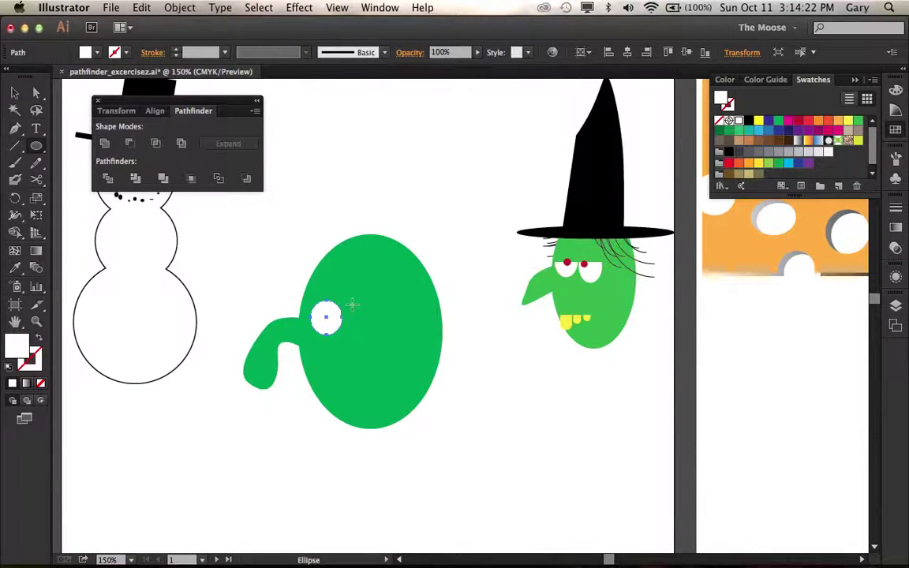
drag(352, 305, 374, 341)
Cut the narrower oval eye at its two side anchor points with the Scissors tool and delete its upper half
click(14, 92)
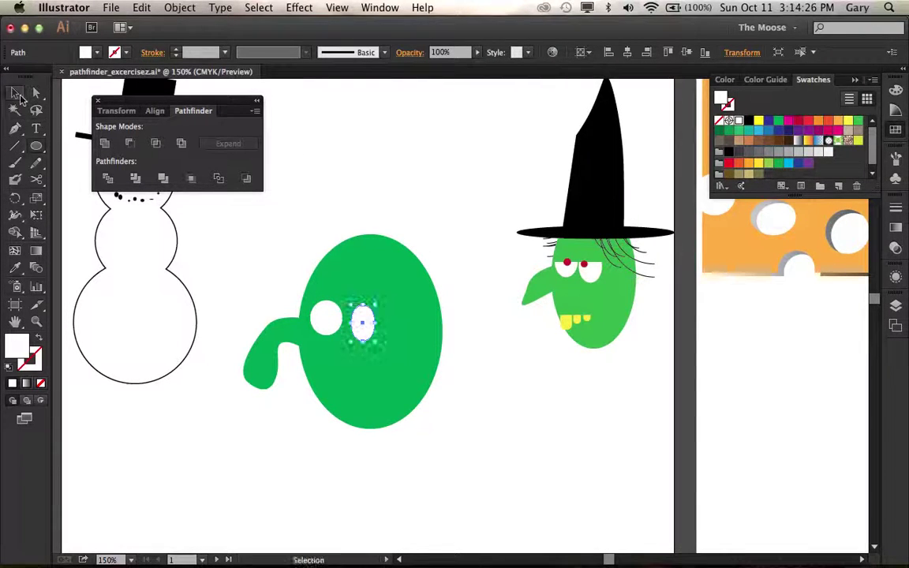
key(super+space)
drag(293, 246, 418, 397)
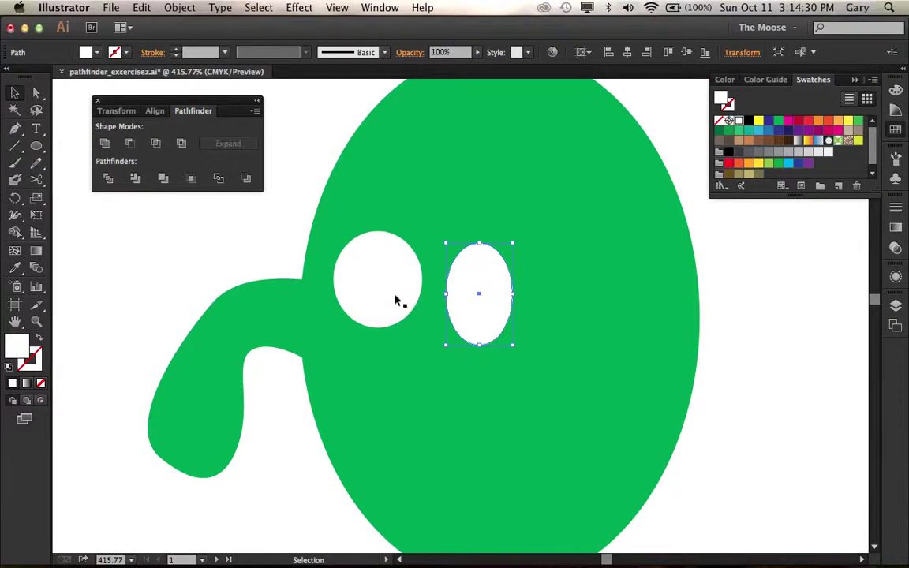
click(36, 180)
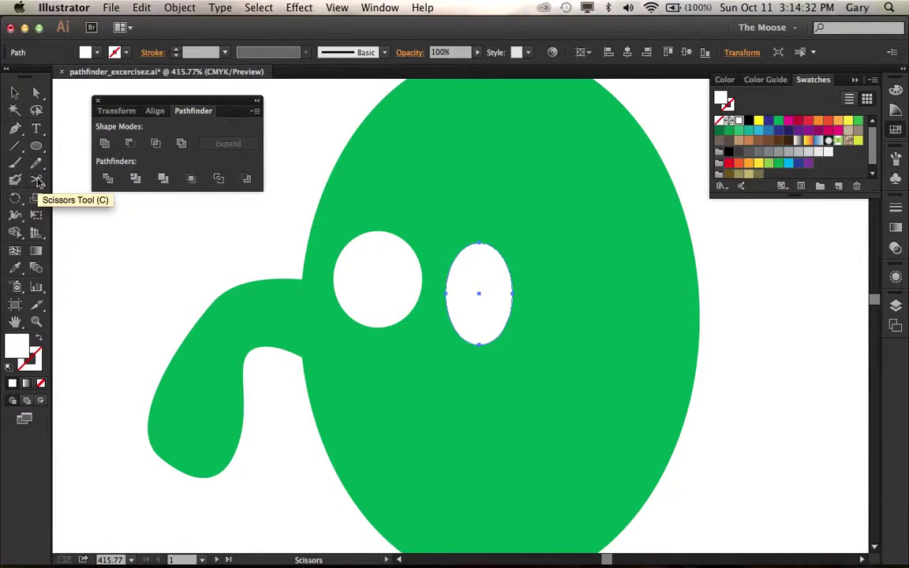
click(446, 294)
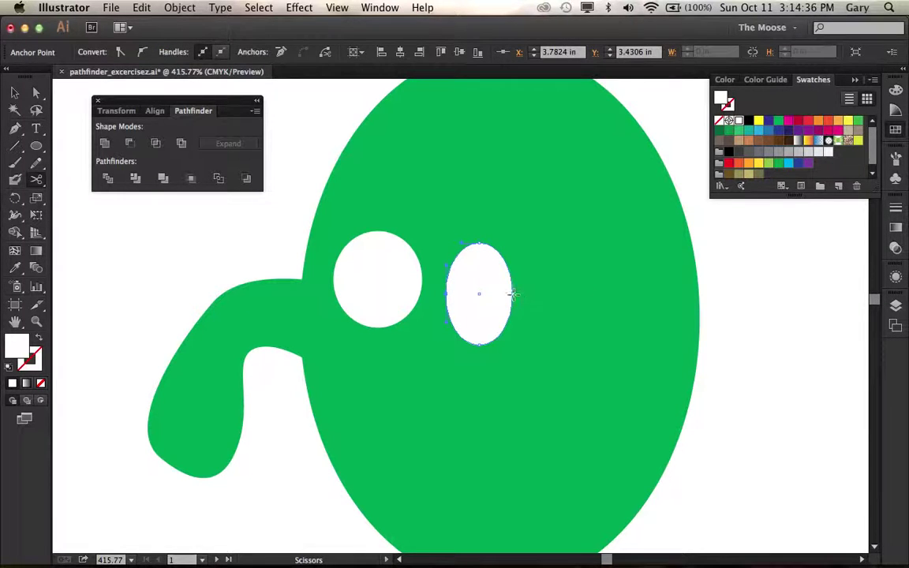
click(512, 293)
click(14, 92)
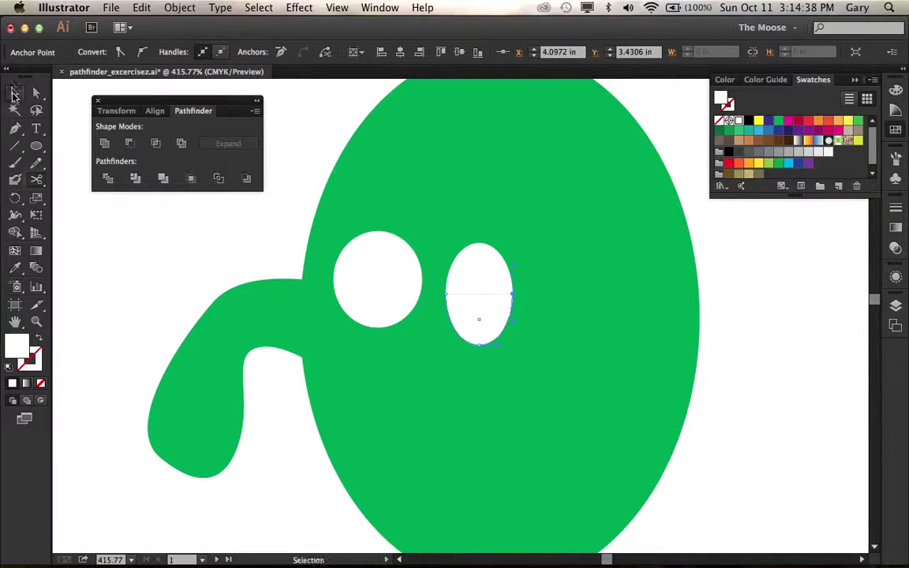
click(300, 130)
drag(480, 271, 99, 231)
key(Delete)
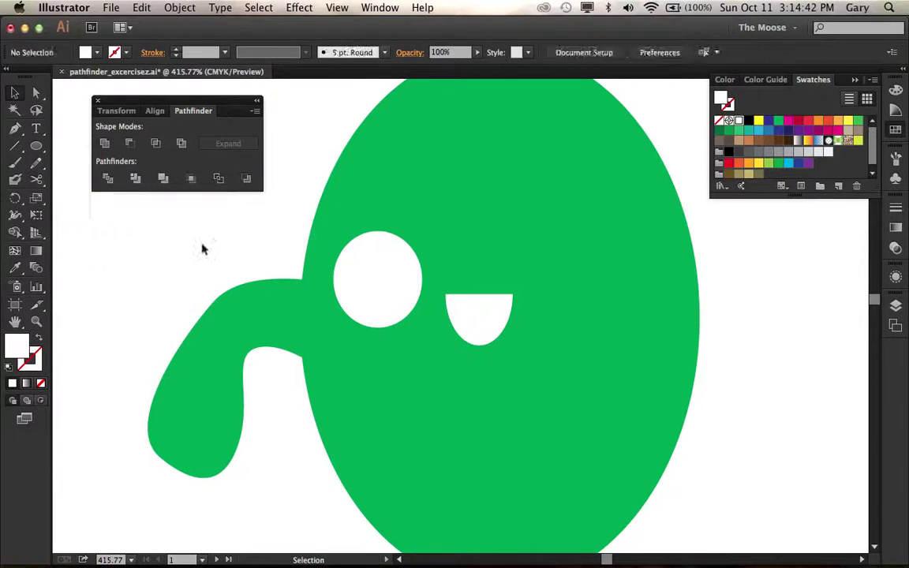
Split the round eye near the nose at its side anchor points with the Scissors tool and delete the upper half
click(375, 273)
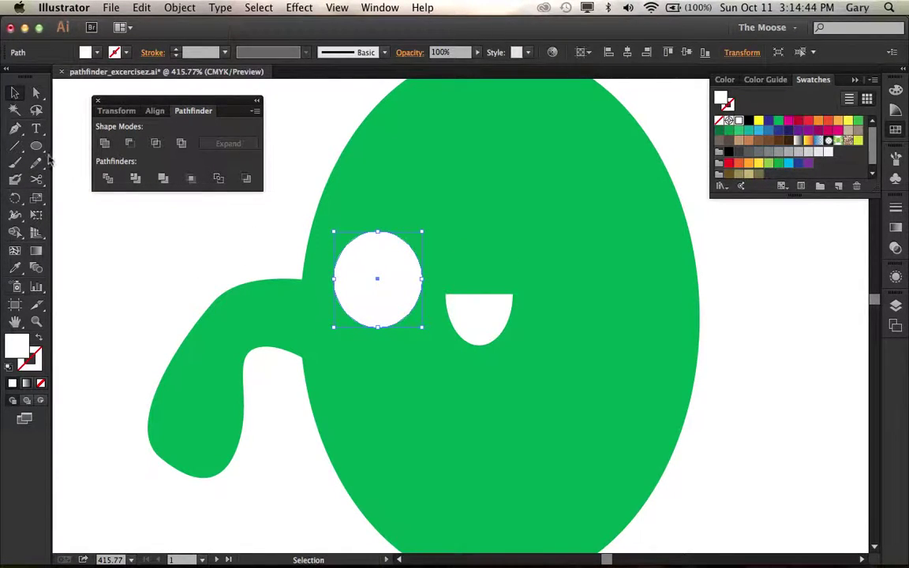
click(35, 179)
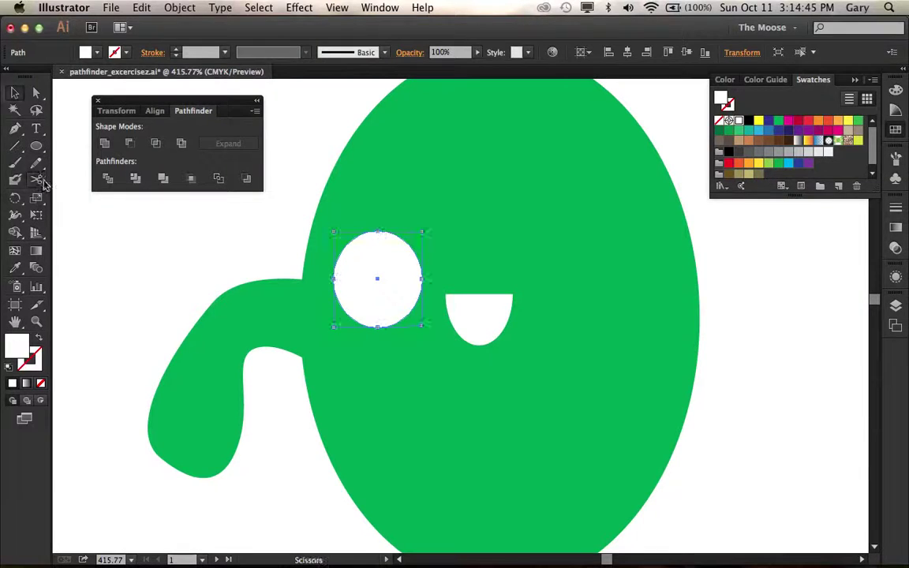
click(333, 277)
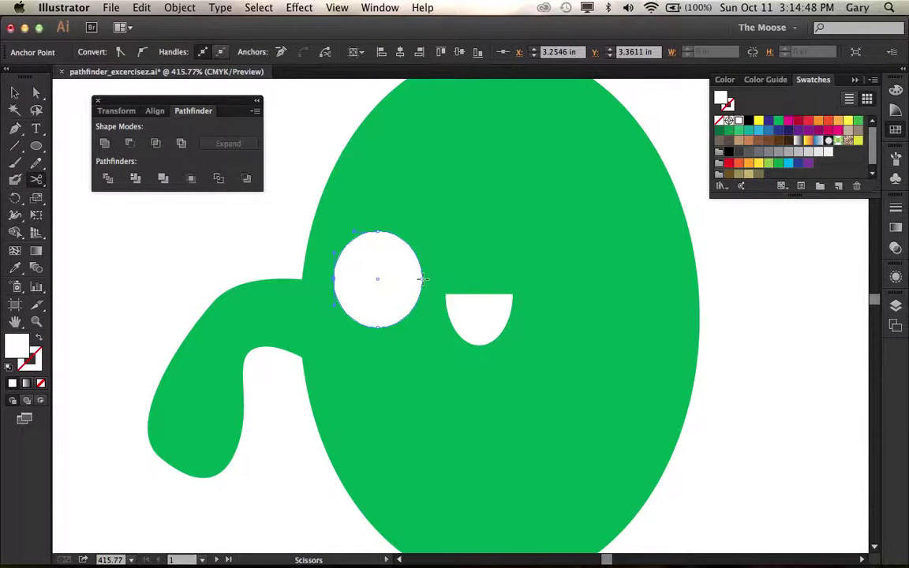
click(422, 277)
key(v)
click(377, 304)
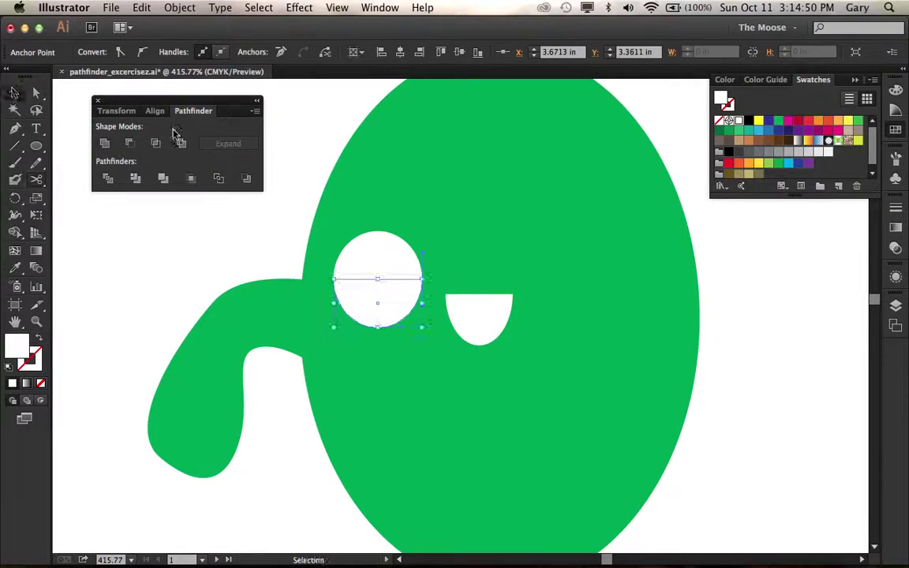
click(347, 248)
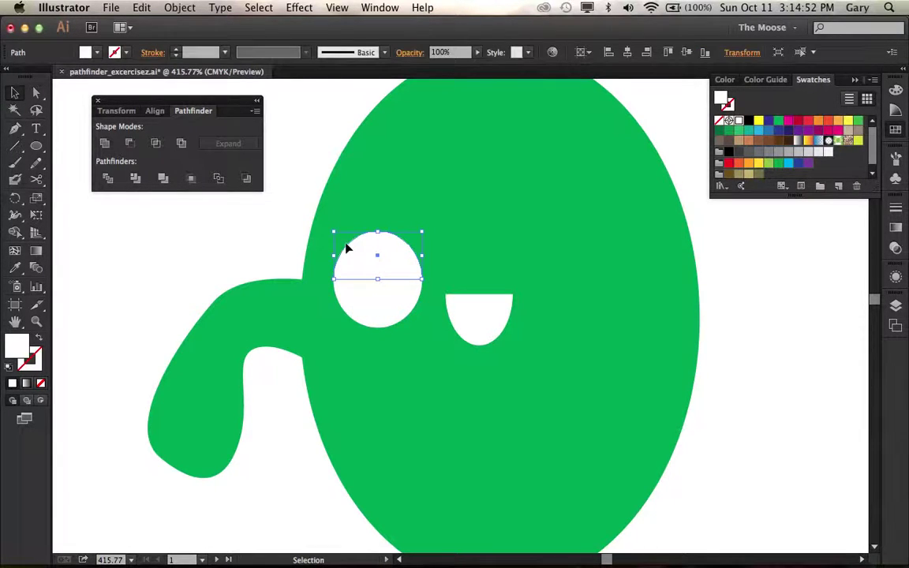
key(Delete)
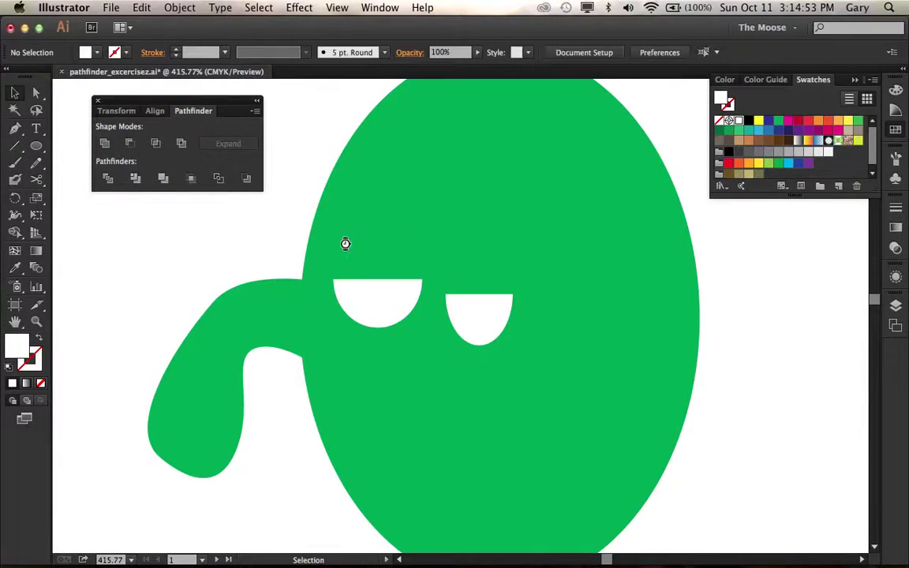
Draw a small dark red circle as a pupil across the flat upper edge of the eye near the nose
click(36, 146)
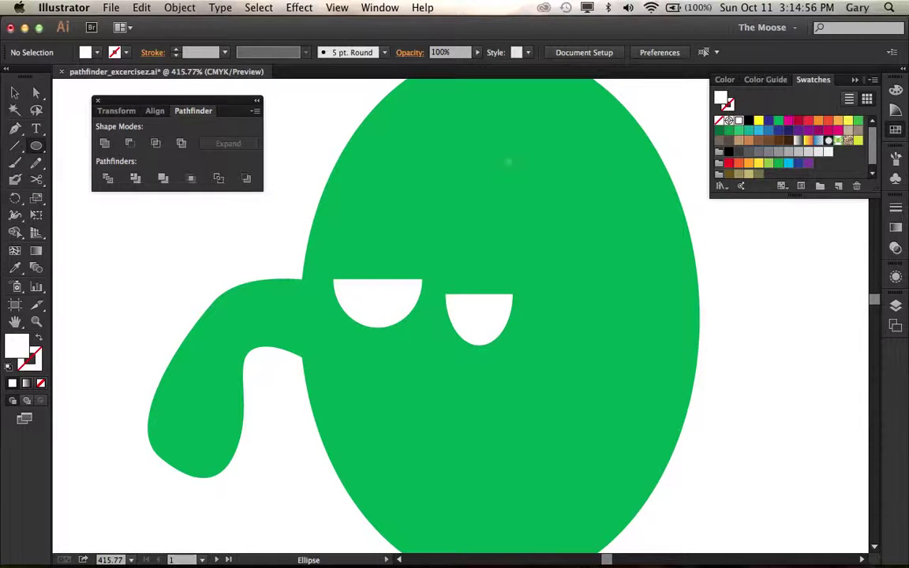
click(797, 121)
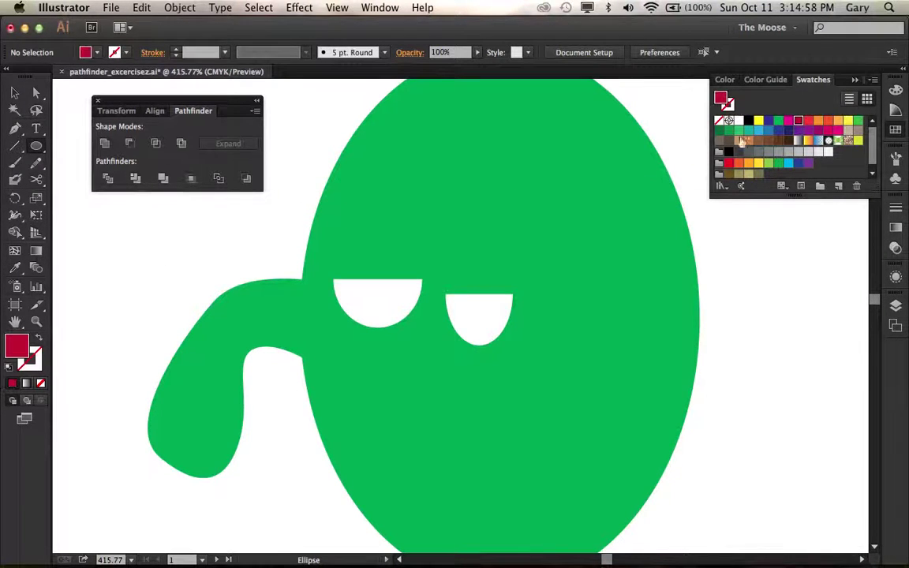
drag(365, 262, 394, 289)
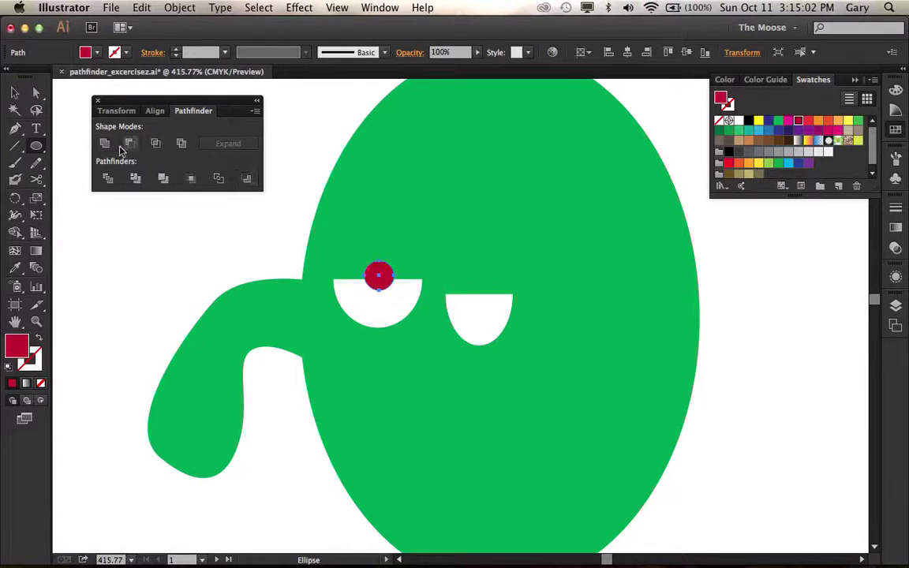
Cut the red pupil at its side anchor points with the Scissors tool and delete its upper half
click(16, 94)
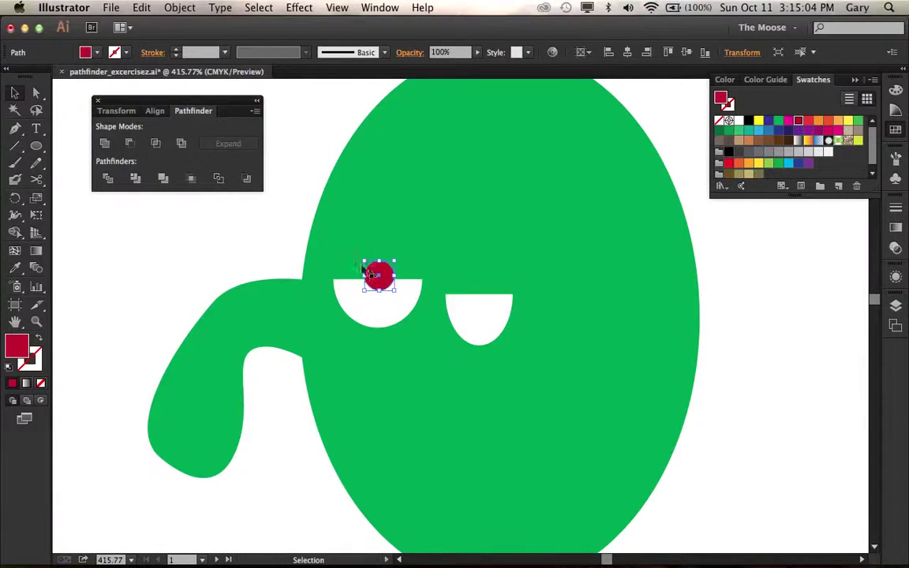
key(super+space)
drag(345, 242, 425, 316)
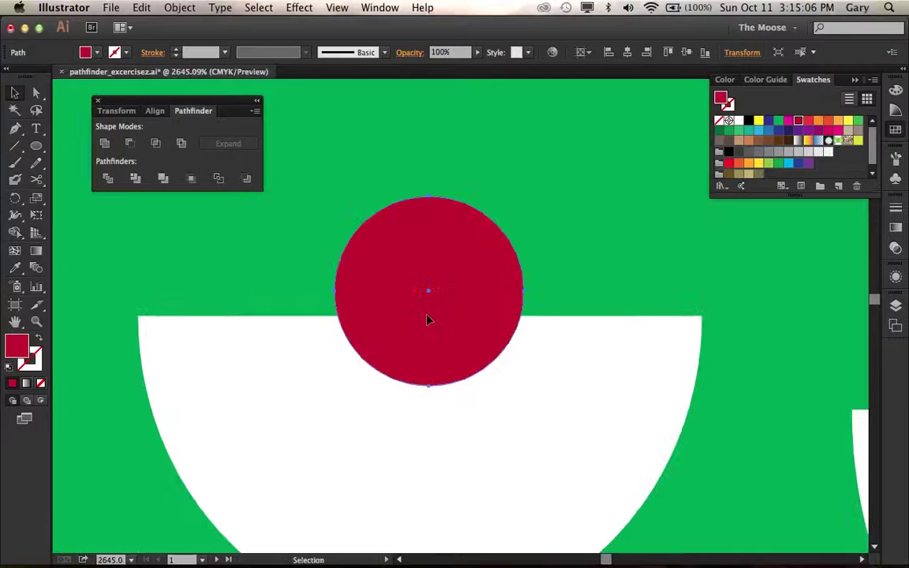
click(36, 179)
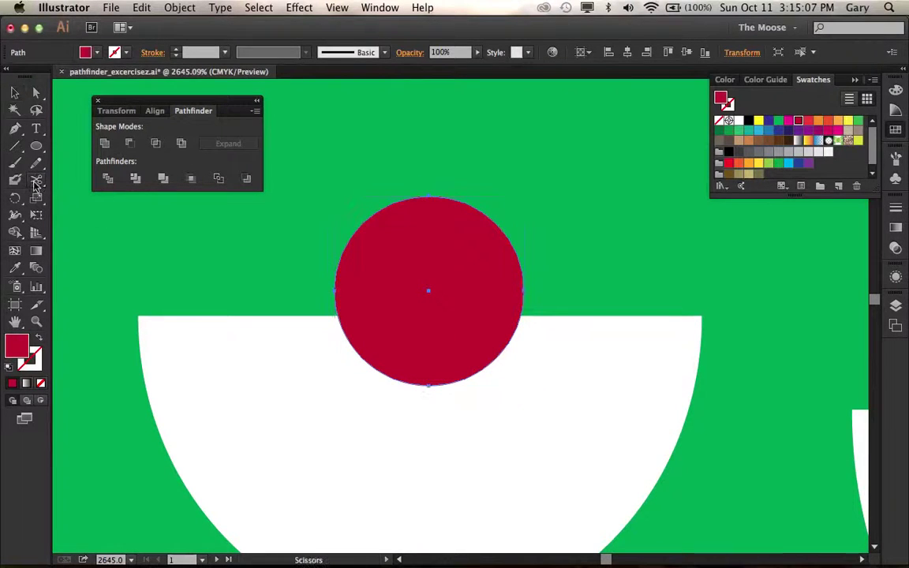
click(335, 291)
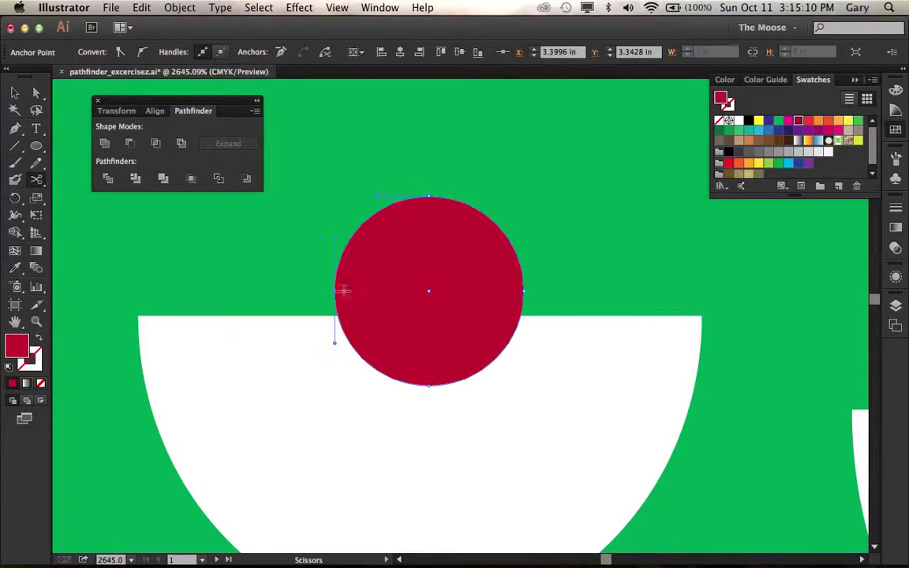
click(525, 291)
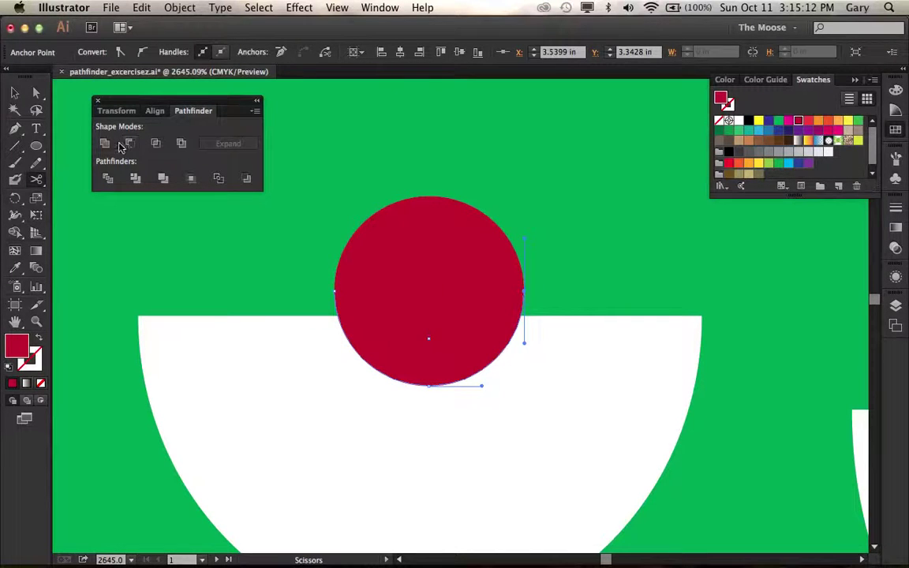
key(v)
click(488, 282)
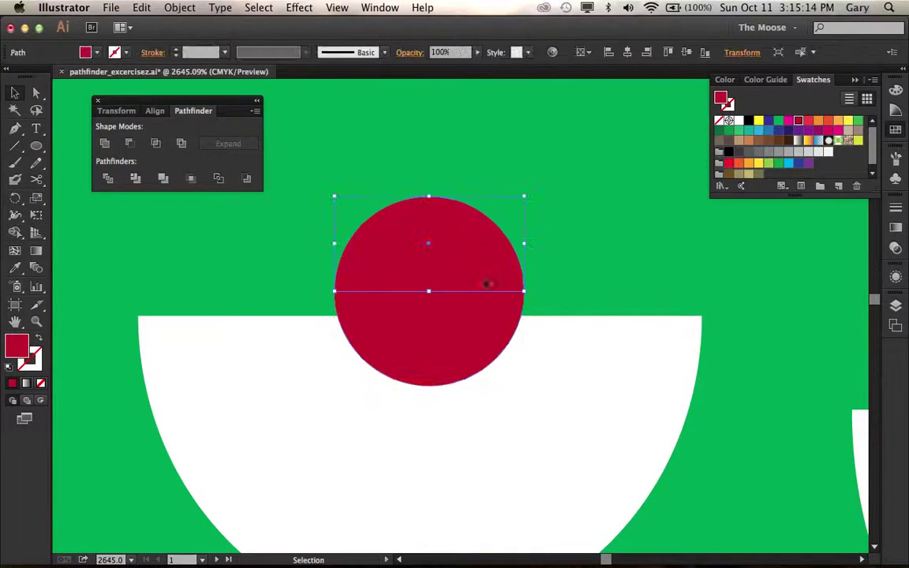
key(Delete)
Move the red half-circle pupil down so its flat edge lines up with the top of the white eye
drag(456, 334, 450, 359)
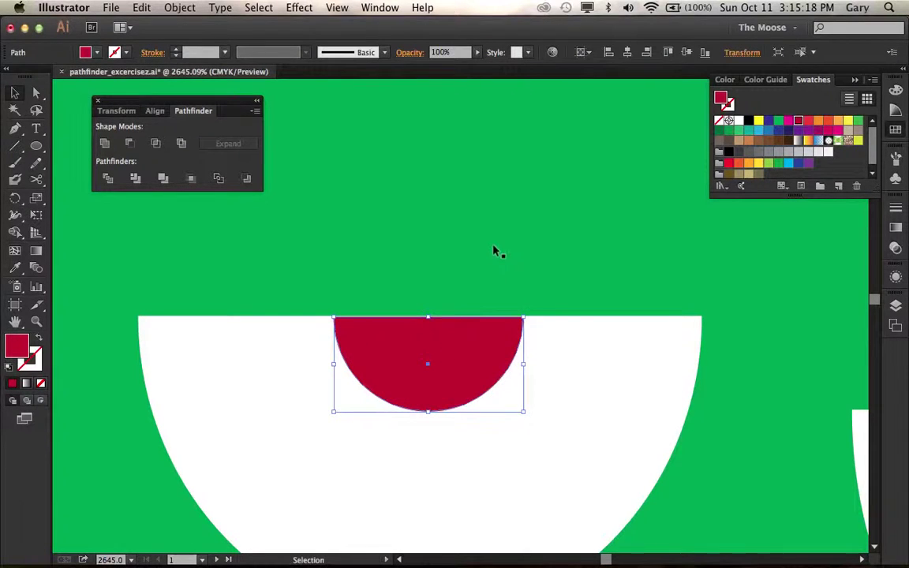
click(494, 249)
click(458, 362)
key(Up)
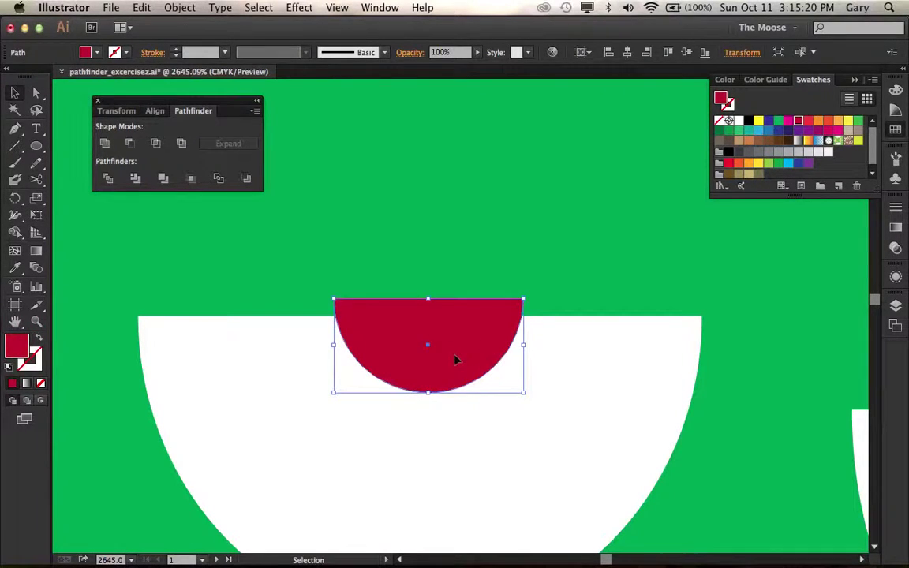
drag(474, 319, 481, 331)
click(495, 269)
click(505, 272)
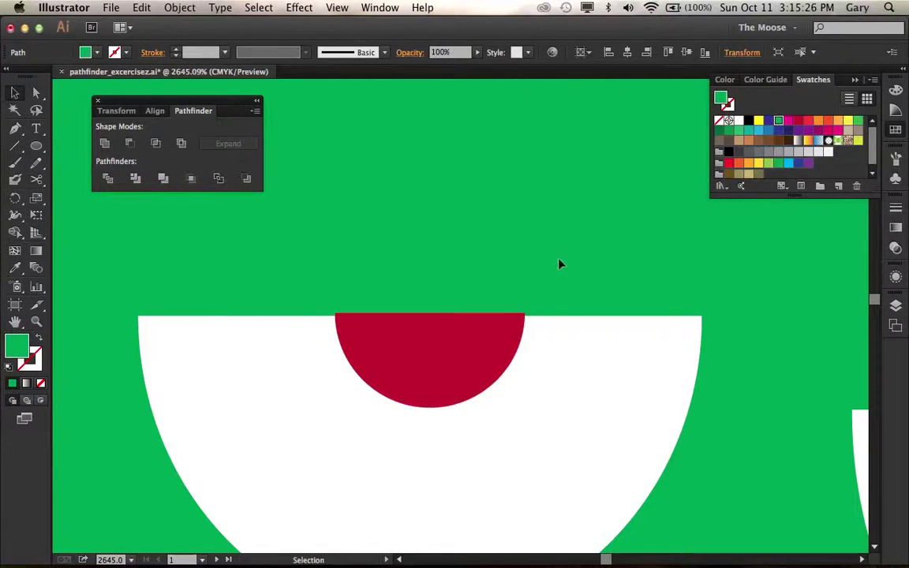
Place a copy of the red half-circle pupil in the narrower eye, flush with its flat upper edge and toward the nose
key(z)
alt+click(518, 360)
alt+click(517, 359)
alt+click(530, 344)
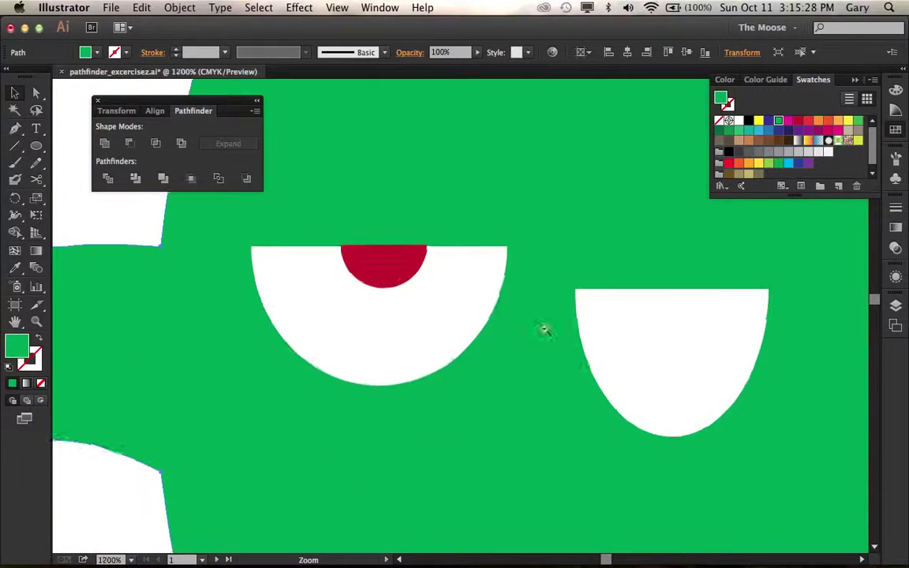
alt+click(543, 329)
key(v)
drag(551, 342, 517, 304)
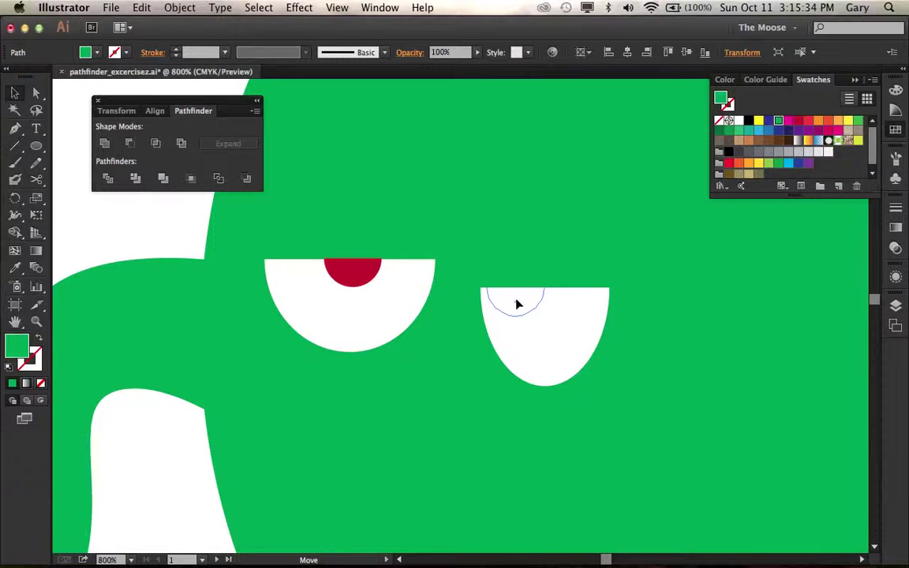
drag(518, 304, 517, 304)
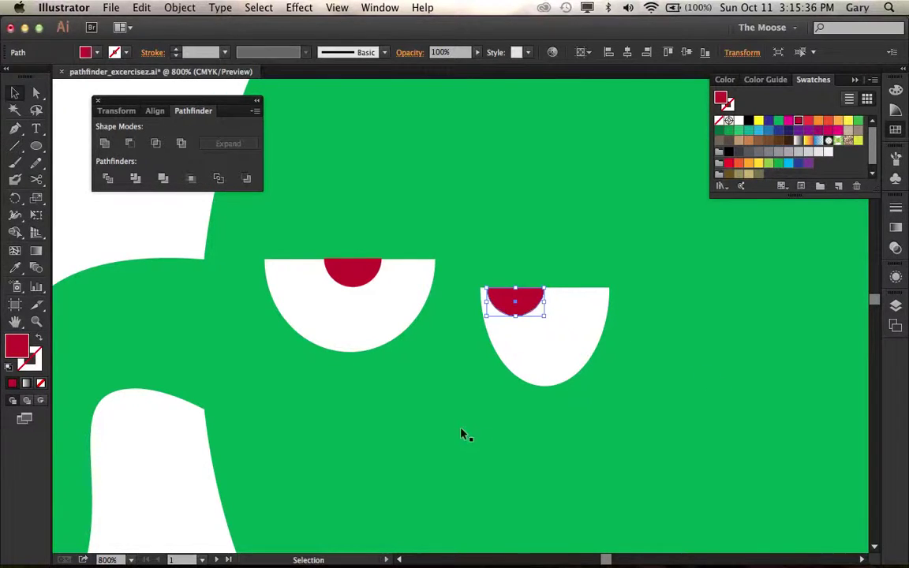
click(516, 413)
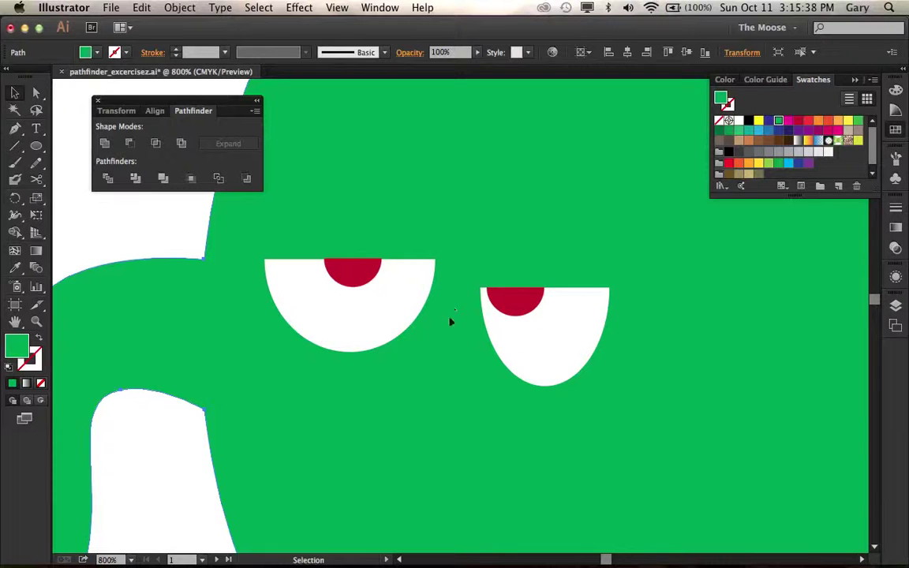
Draw a row of five overlapping orange rounded rectangles (C=0 M=38 Y=100 K=0) without stroke below the hooked nose
key(super+minus)
key(super+minus)
key(super+minus)
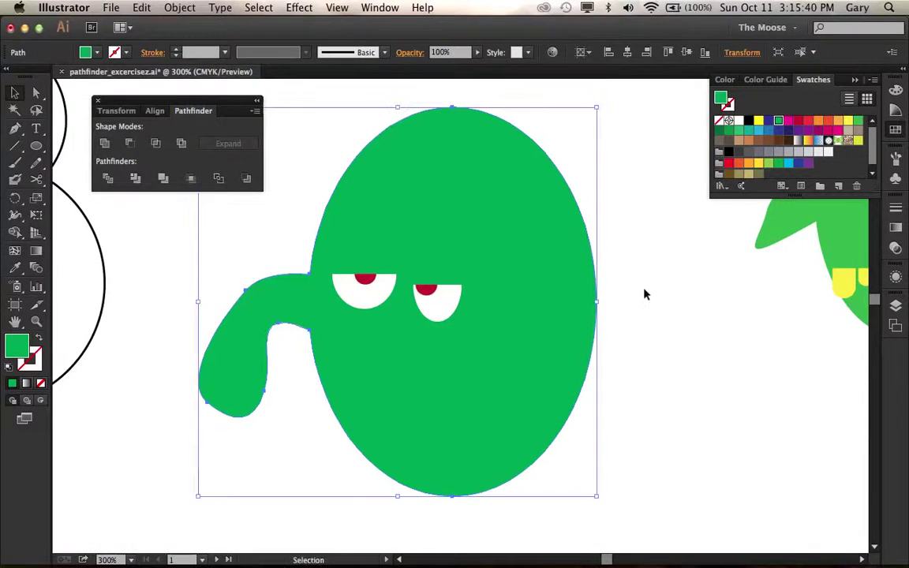
click(688, 332)
drag(799, 355, 796, 320)
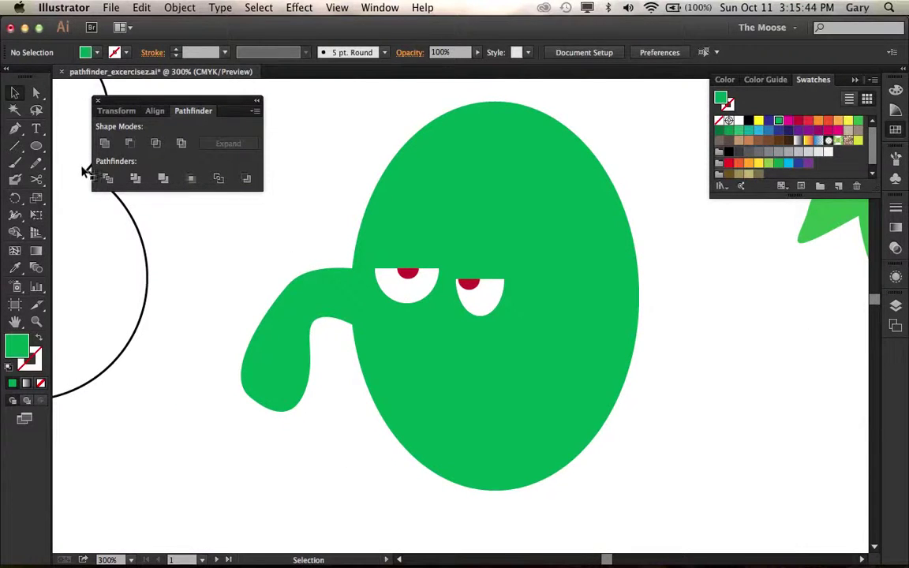
drag(275, 240, 332, 227)
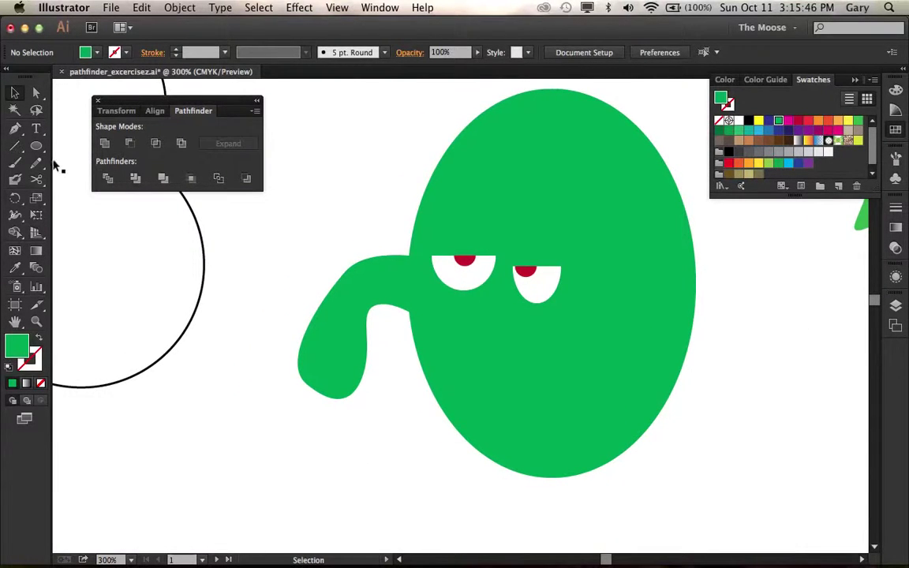
drag(36, 145, 79, 157)
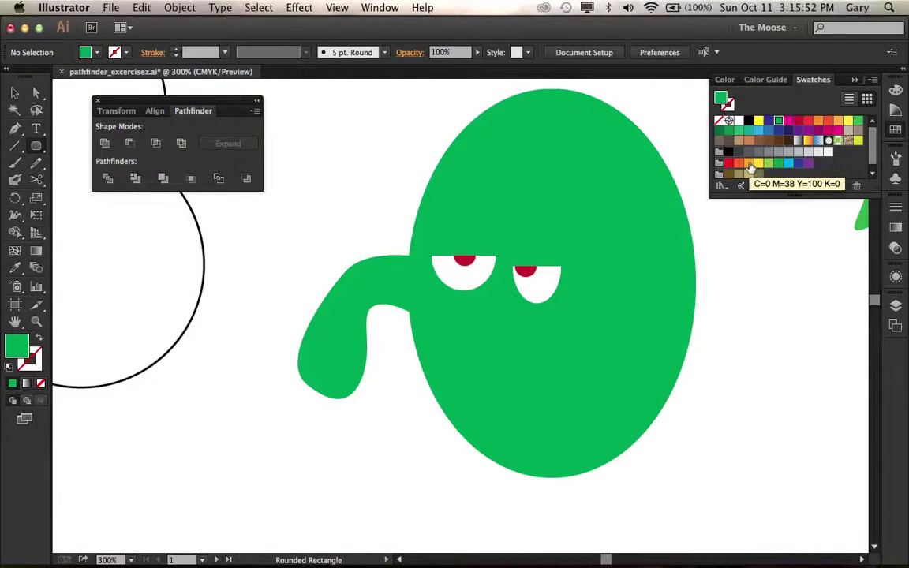
click(749, 164)
mouse_move(228, 268)
mouse_down()
mouse_move(260, 332)
mouse_move(269, 327)
mouse_move(229, 483)
mouse_move(266, 465)
mouse_move(335, 472)
mouse_up()
click(14, 92)
click(380, 475)
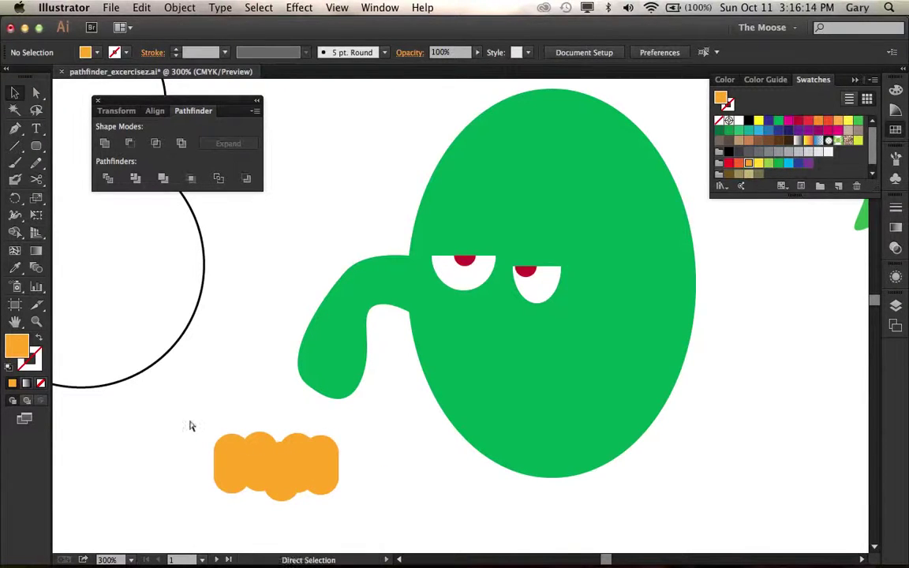
Unite the overlapping orange rounded rectangles into one shape and compare its outlines before and after
key(super+y)
key(super+y)
drag(203, 429, 352, 518)
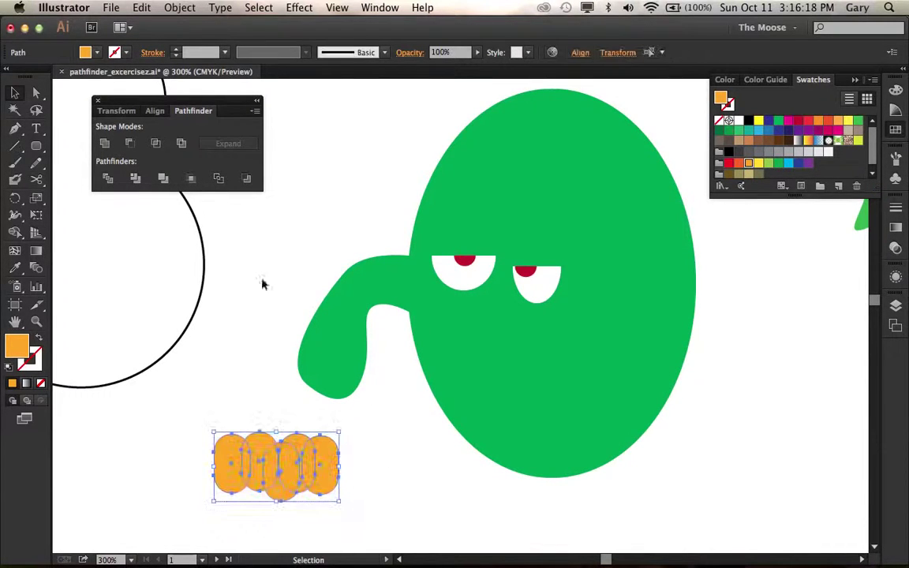
click(104, 144)
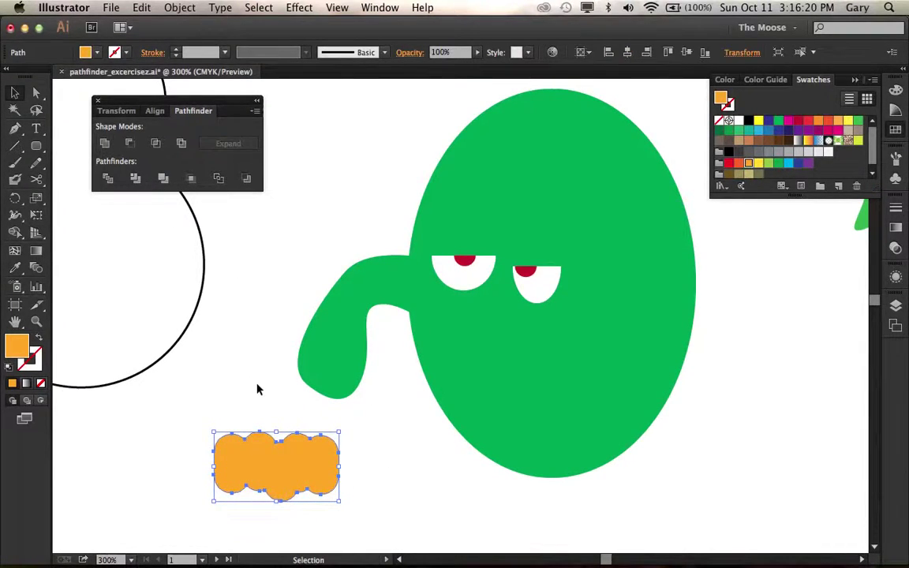
click(257, 389)
click(257, 458)
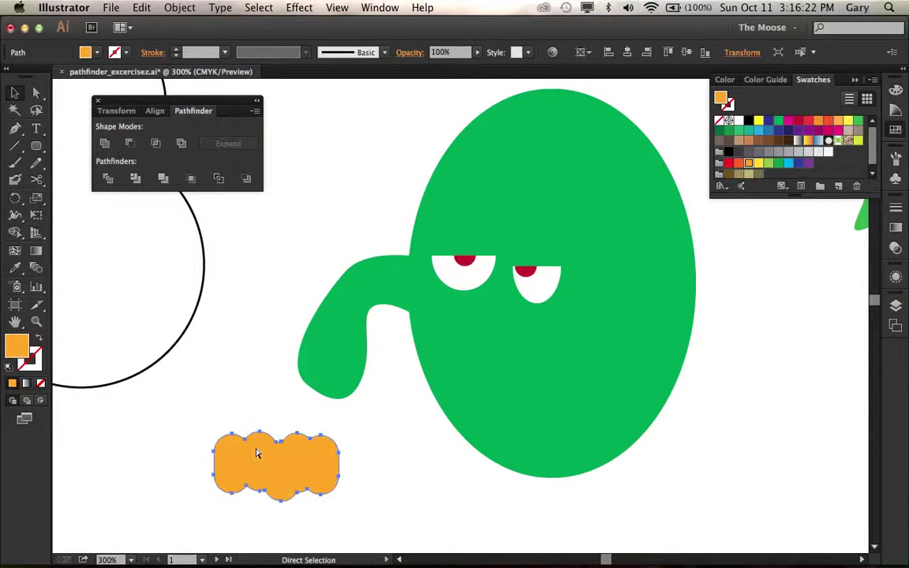
key(super+y)
key(super+y)
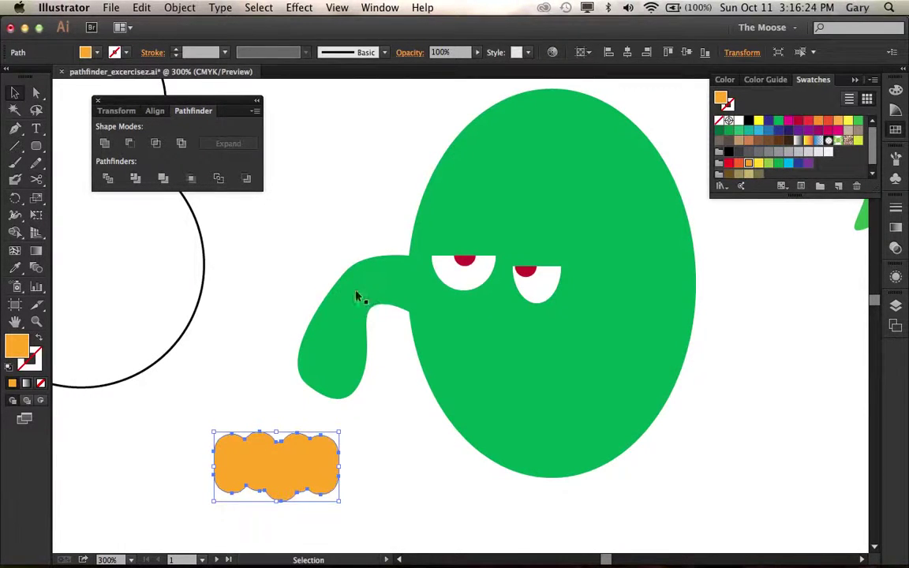
click(291, 286)
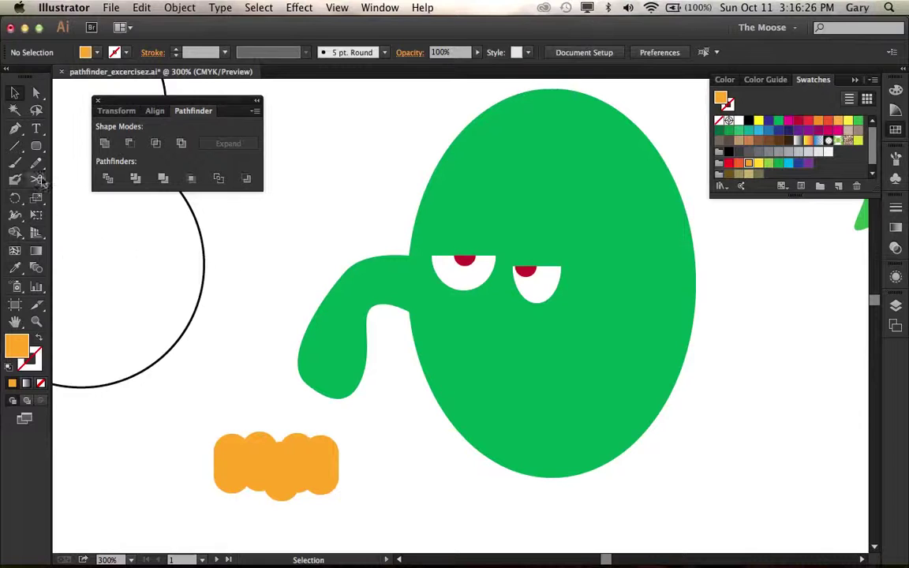
Cut the orange shape lengthwise with a sagging freehand Knife stroke and delete its upper piece
click(263, 471)
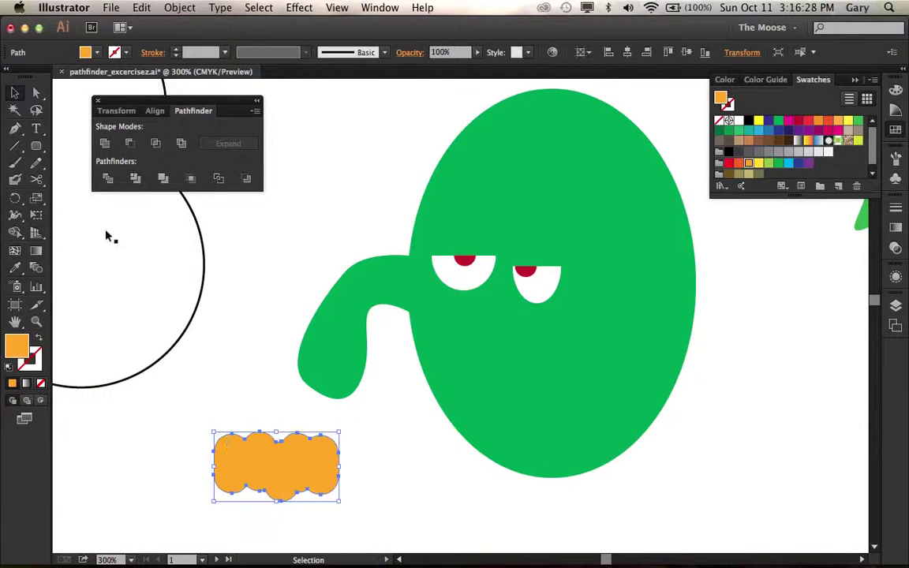
click(36, 179)
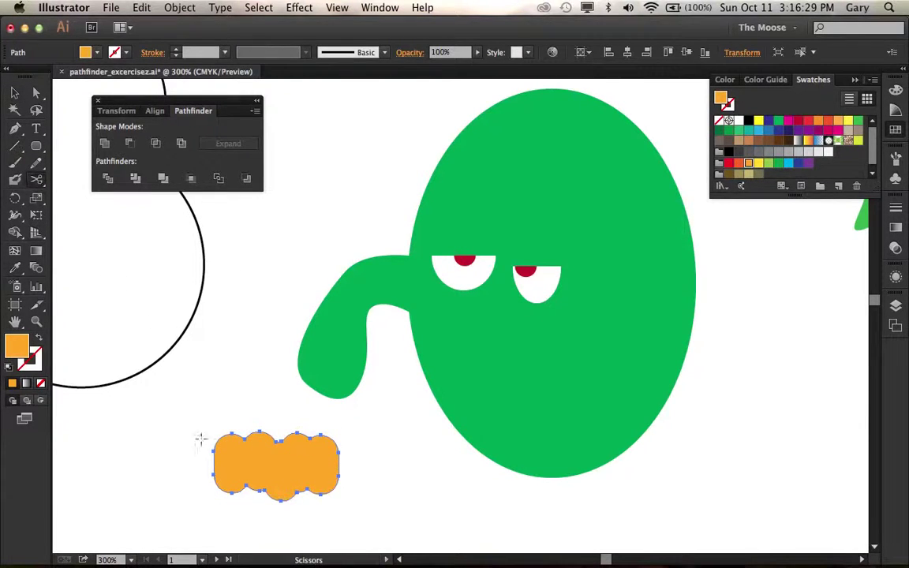
click(36, 179)
click(89, 215)
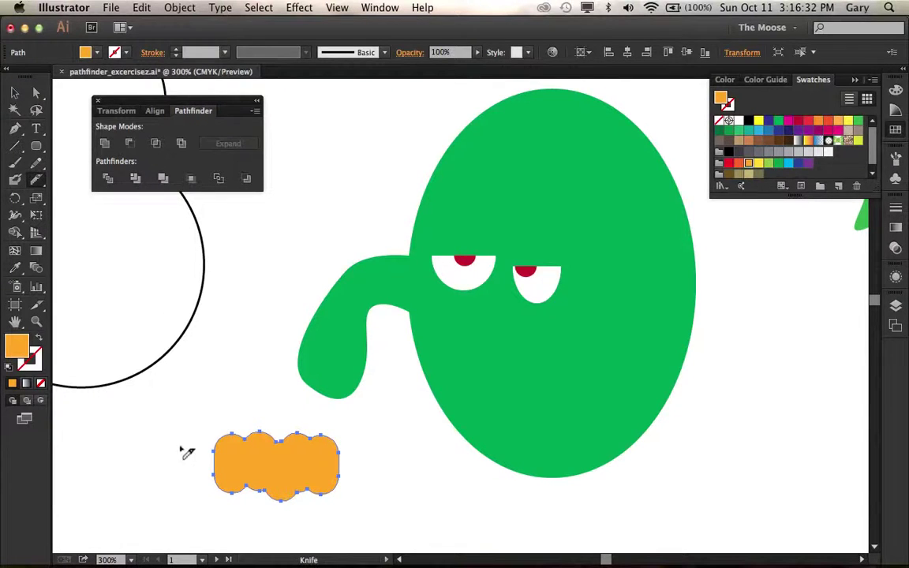
mouse_move(225, 459)
mouse_down()
mouse_move(277, 476)
mouse_move(371, 456)
mouse_up()
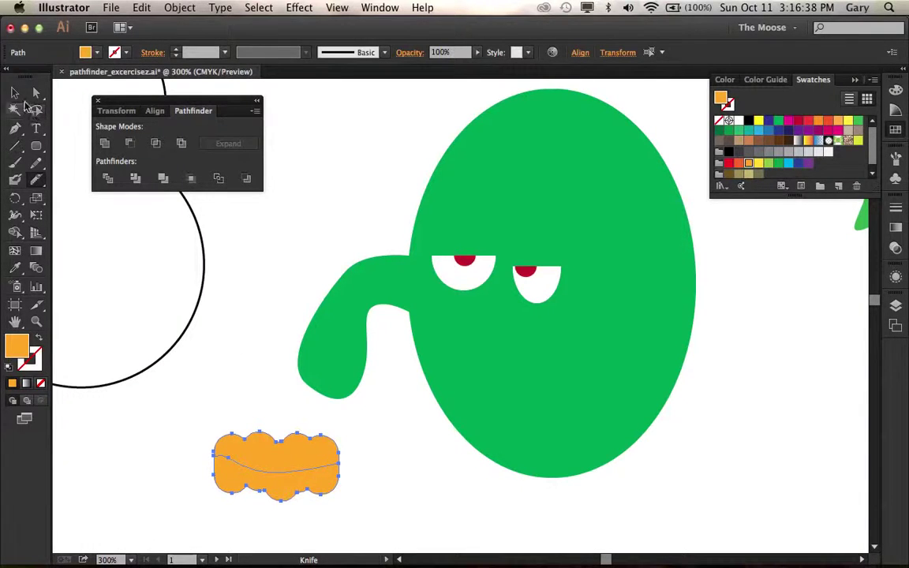
click(14, 92)
click(370, 496)
click(300, 456)
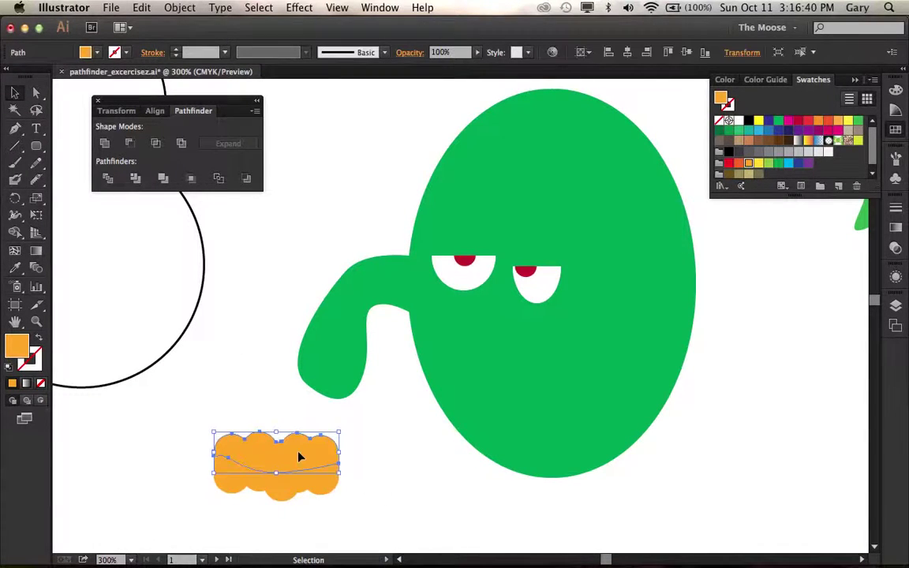
key(Delete)
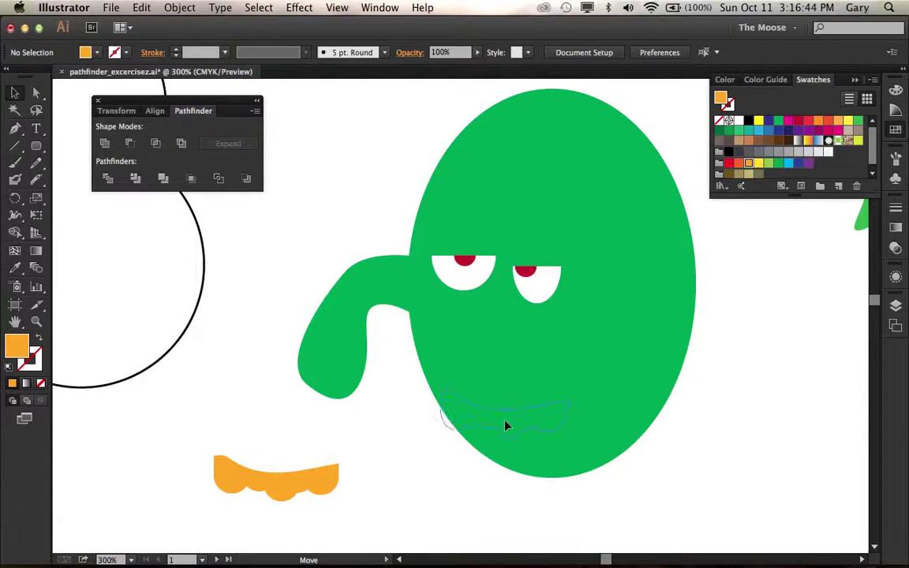
Place the orange teeth on the lower face below the eyes, slightly overlapping the nose-side edge of the head
drag(506, 427, 505, 429)
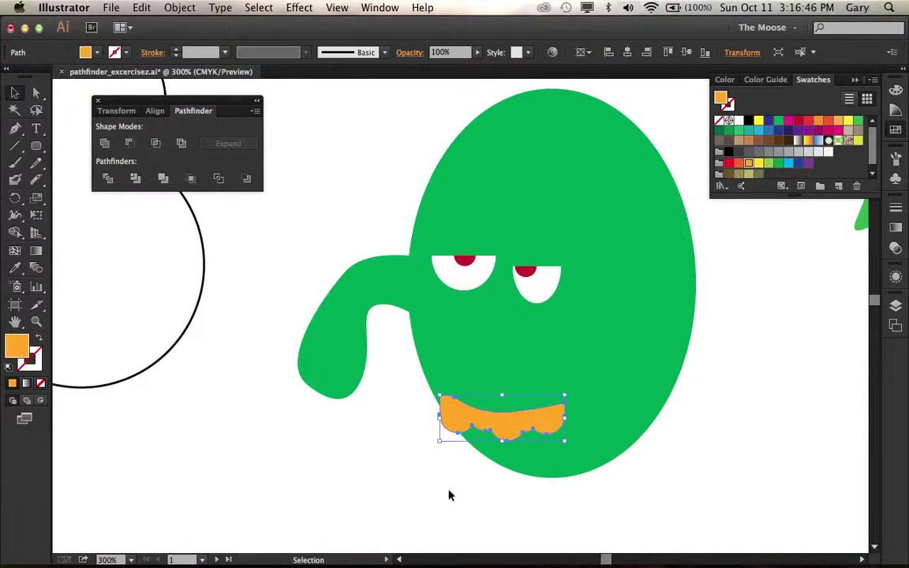
click(448, 493)
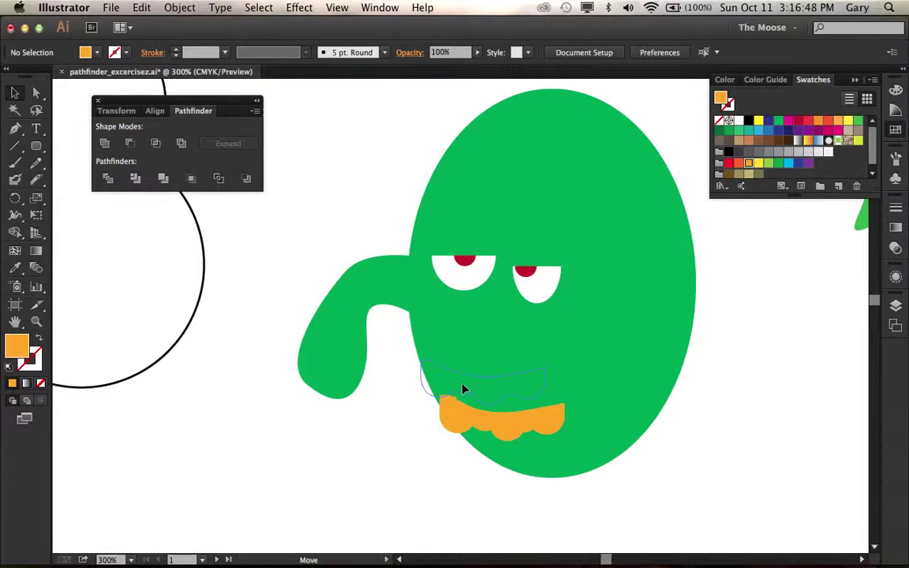
key(super+z)
click(418, 475)
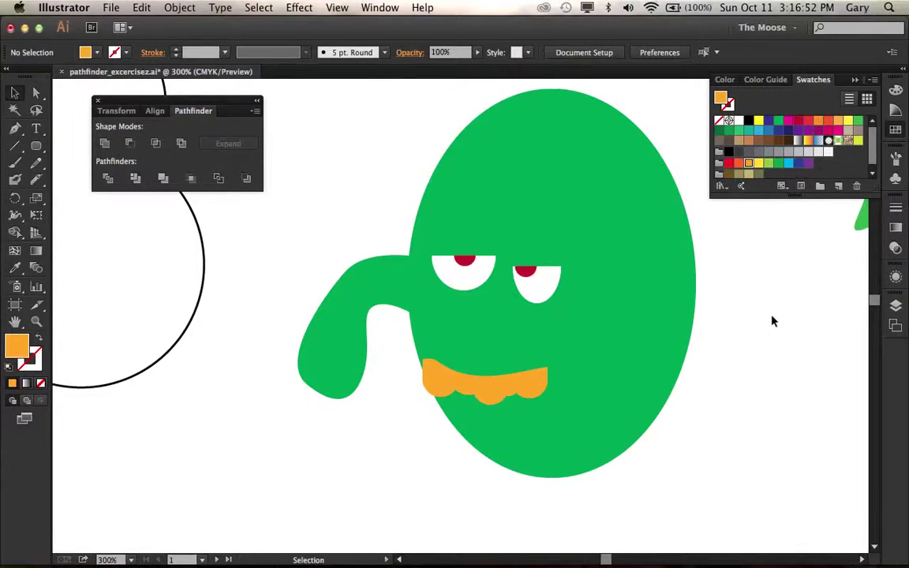
Draw a wide, flat ellipse above the green head as the hat brim and fill it black
alt+click(537, 309)
alt+click(594, 304)
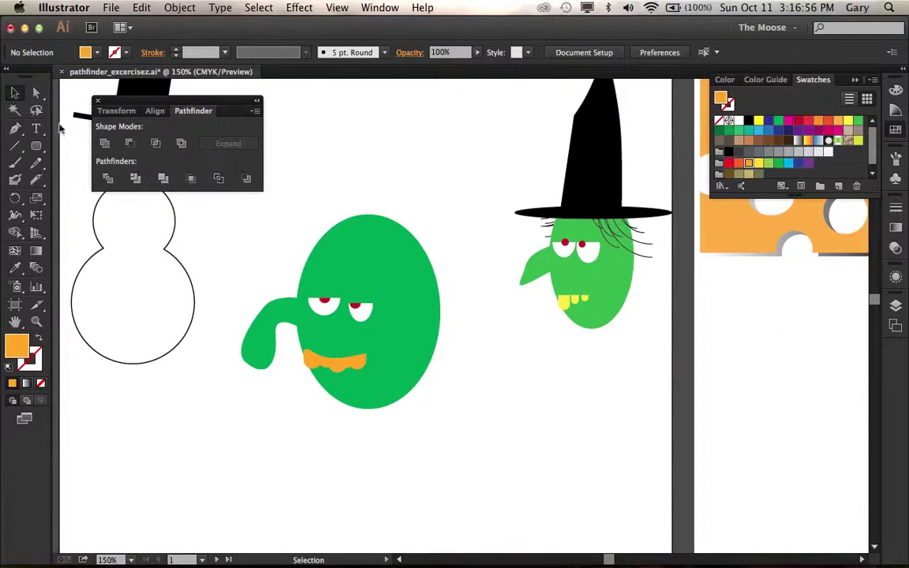
click(36, 149)
drag(35, 148, 79, 178)
drag(289, 158, 519, 184)
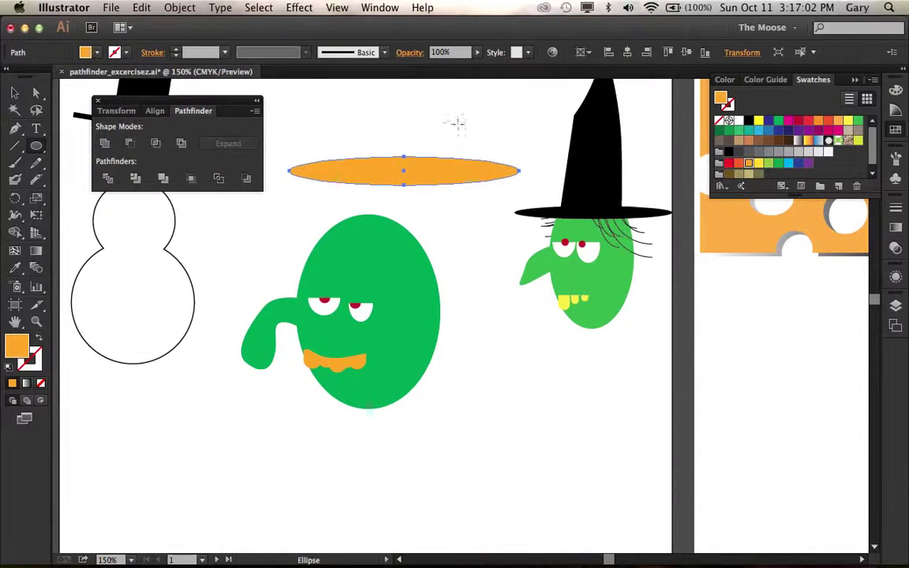
click(750, 122)
key(space)
drag(487, 114, 492, 288)
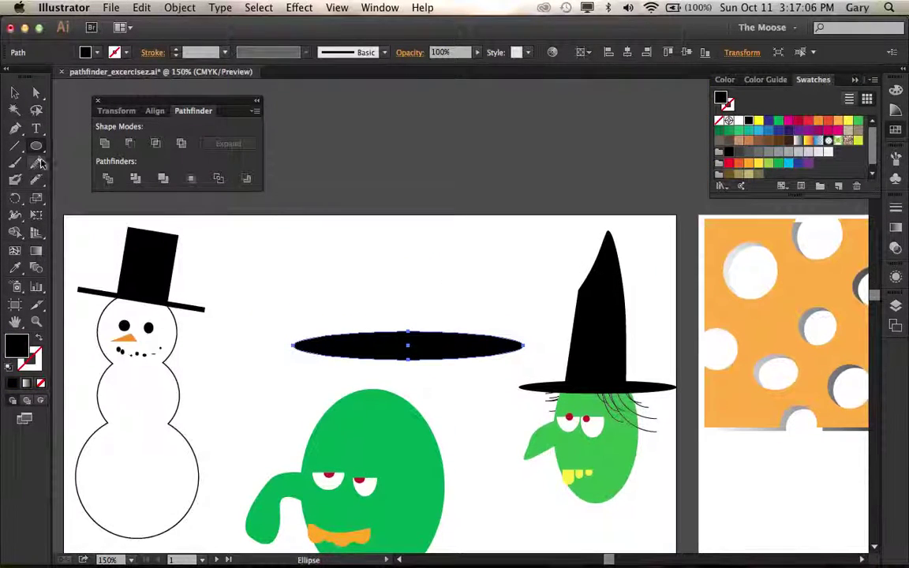
click(15, 128)
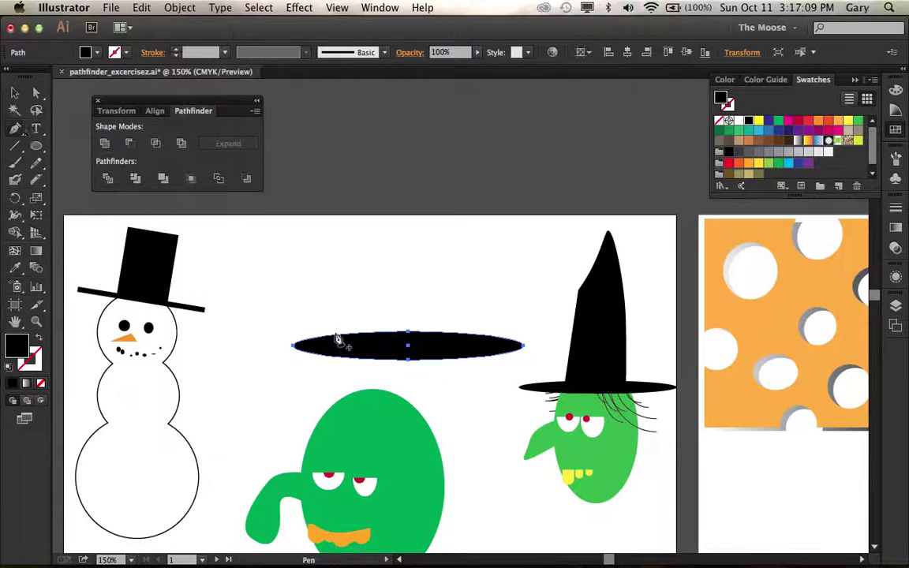
click(39, 339)
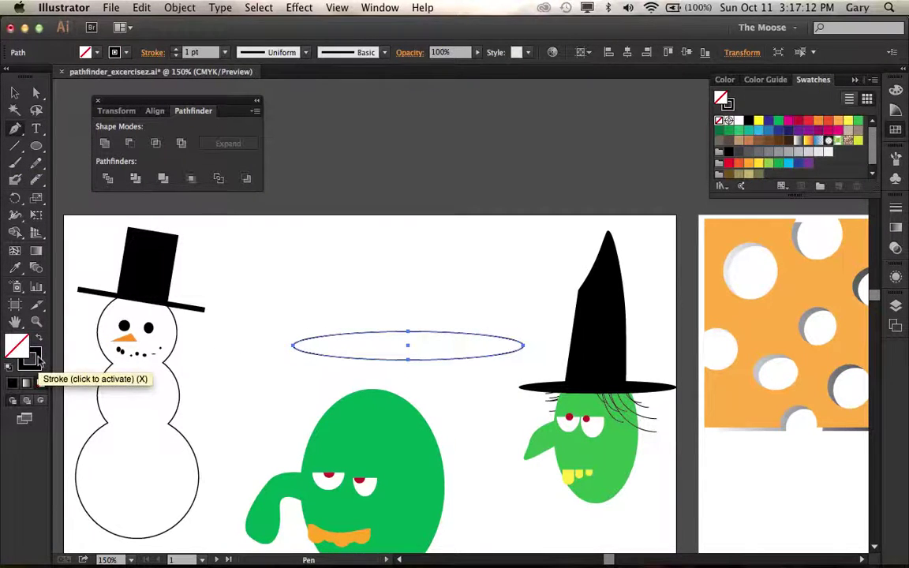
click(33, 356)
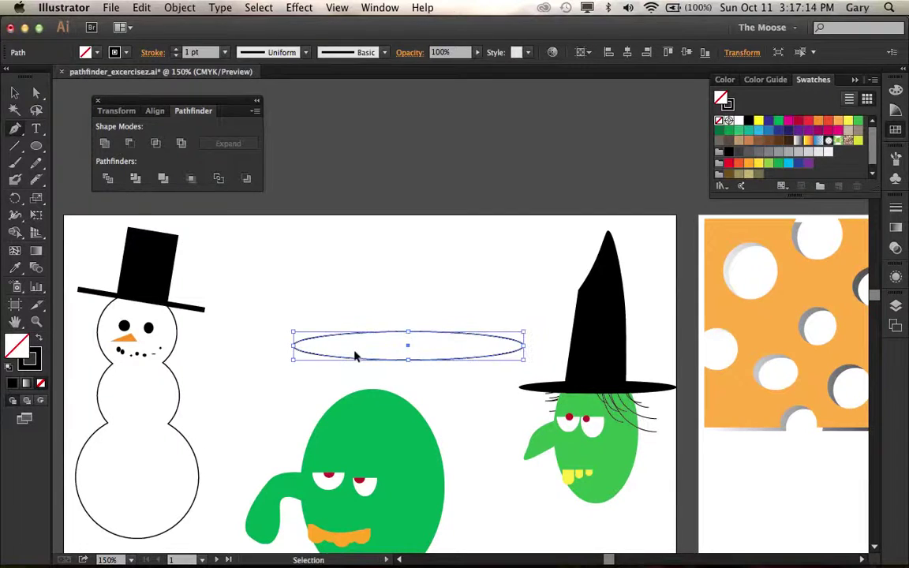
key(shift+x)
key(x)
click(16, 94)
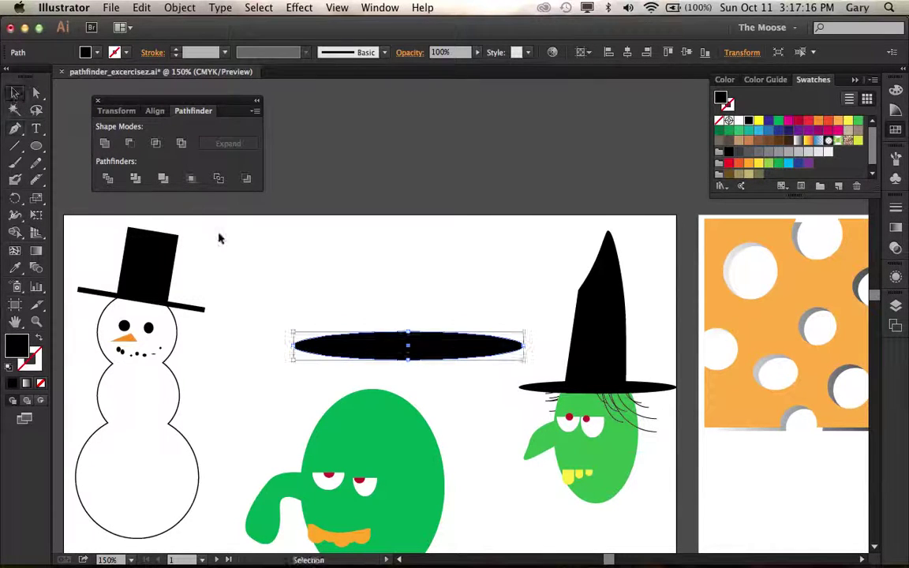
click(311, 309)
click(365, 355)
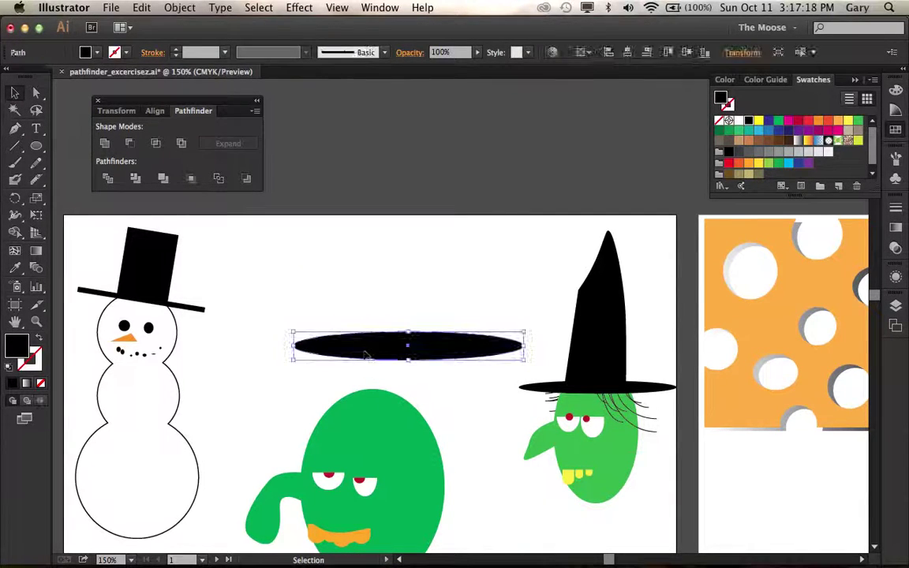
Draw a closed, crooked pointed hat crown with the Pen tool, its base overlapping the brim, and fill it black without stroke
click(311, 290)
click(16, 132)
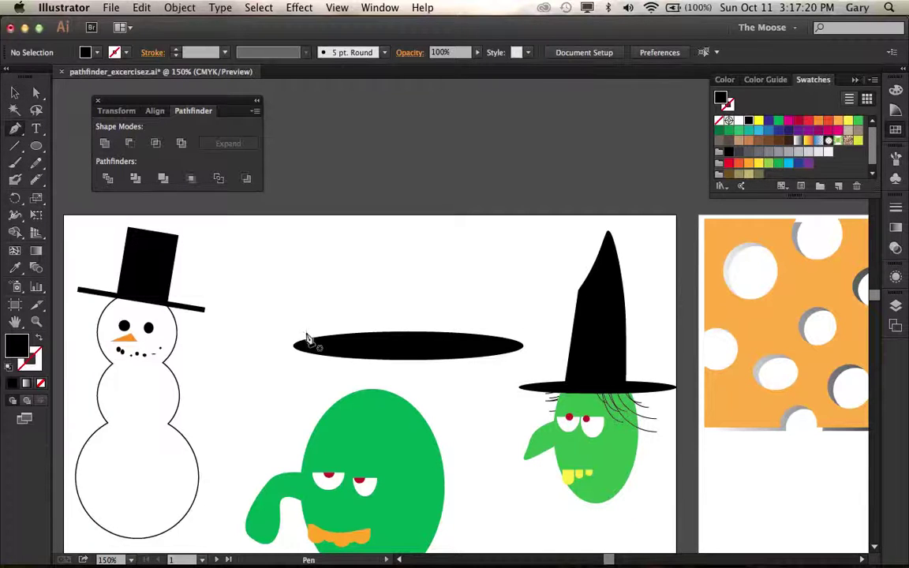
click(38, 339)
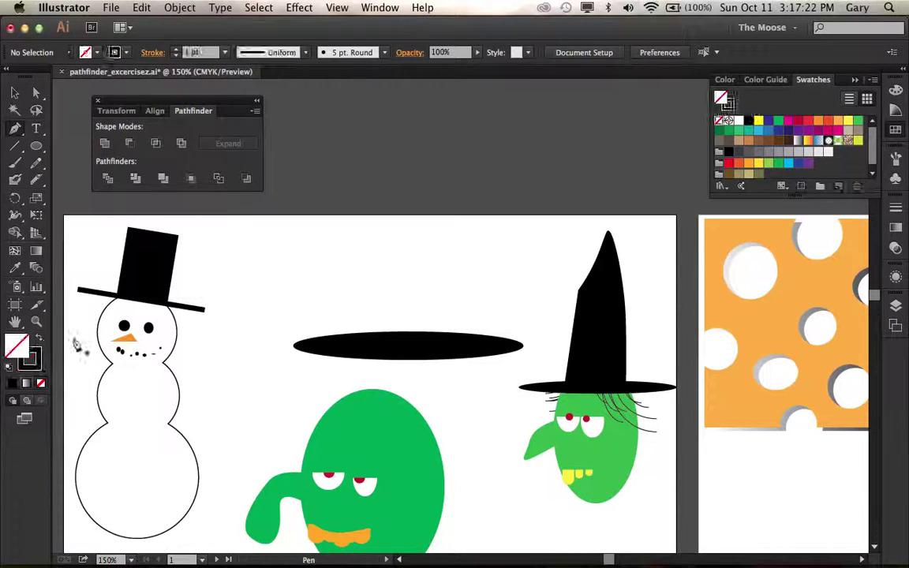
click(372, 345)
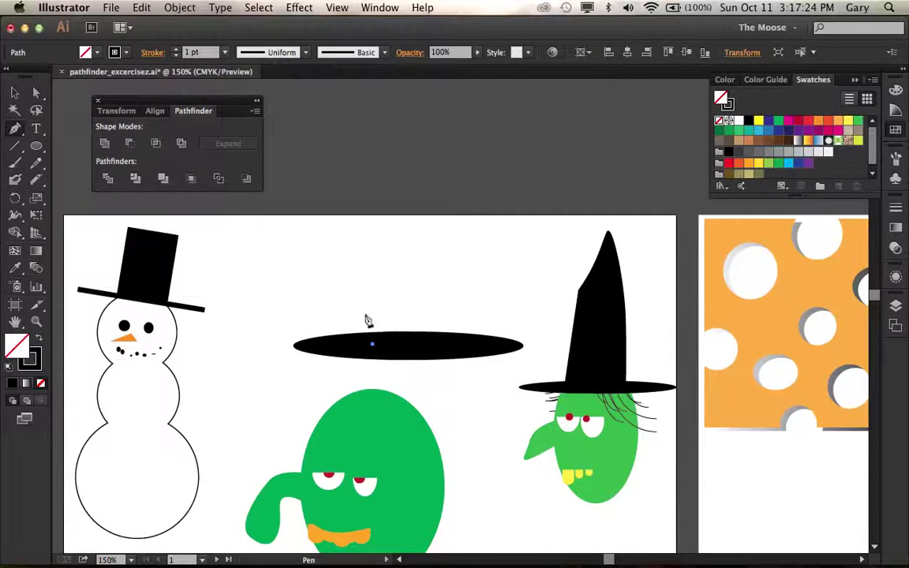
drag(365, 265, 439, 182)
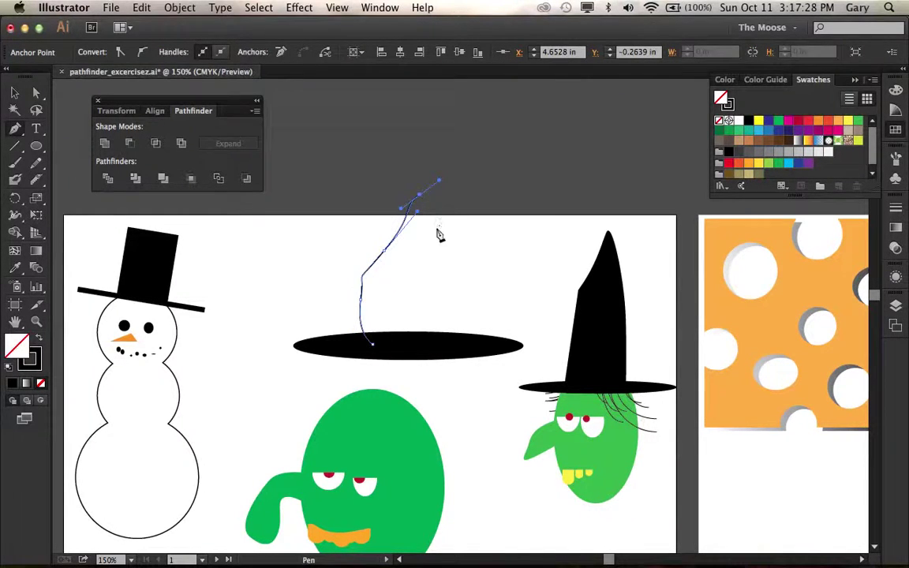
drag(430, 227, 462, 335)
drag(372, 350, 375, 353)
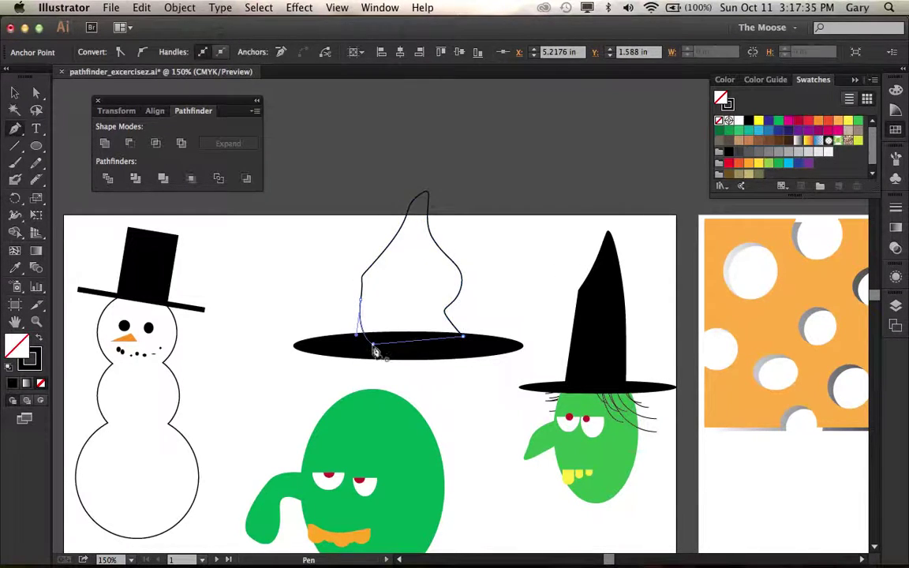
click(39, 337)
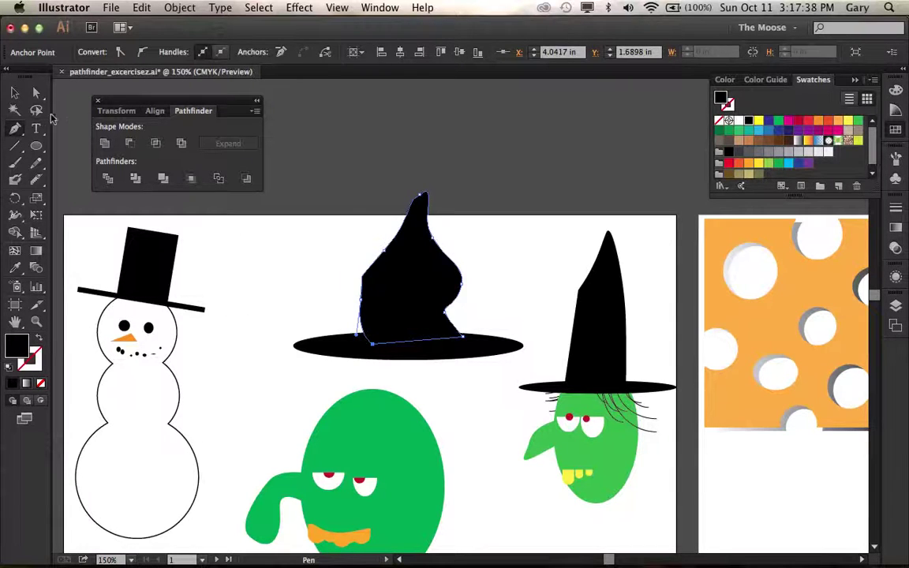
Check in outline view how the hat crown's path overlaps the brim
click(15, 92)
key(super+y)
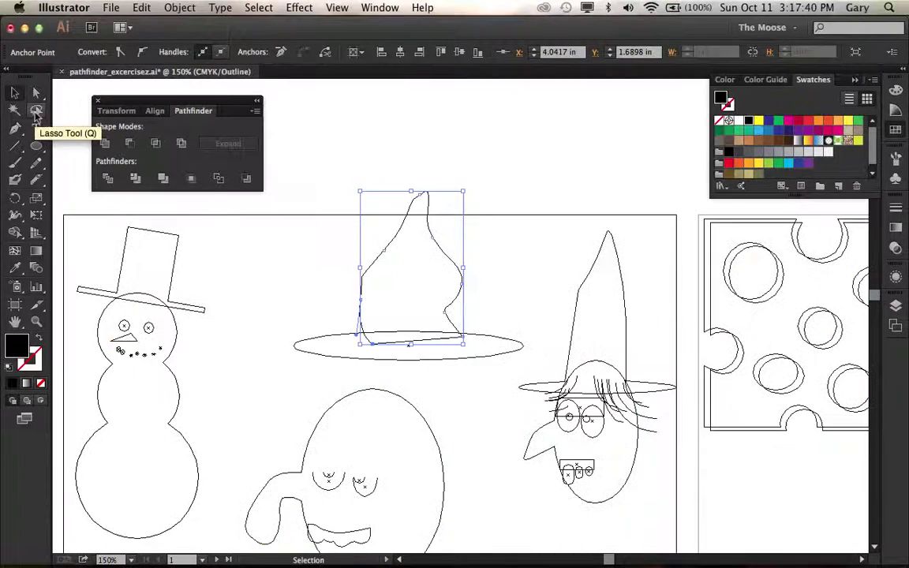
key(super+y)
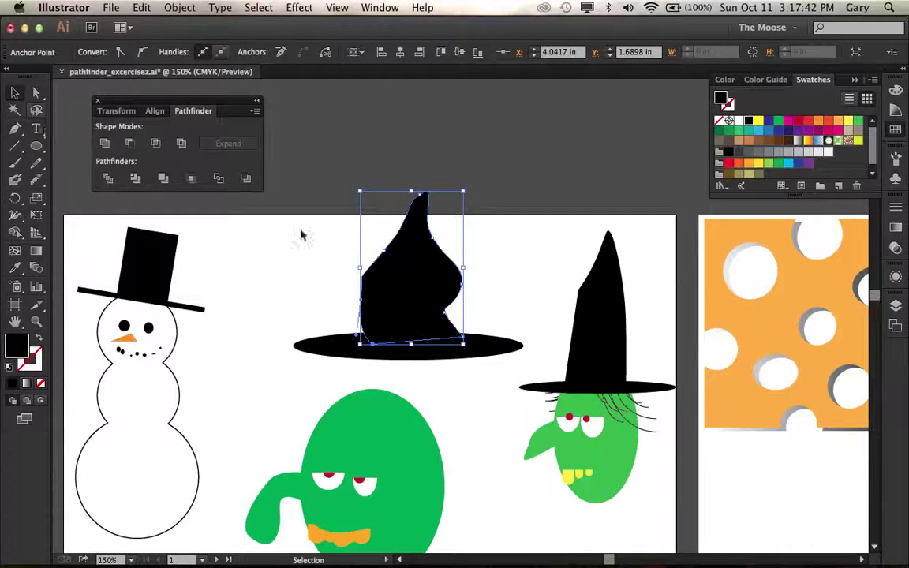
Unite the hat crown and brim into a single black shape with Pathfinder and check the merged path in outline view
click(333, 185)
drag(334, 150, 484, 376)
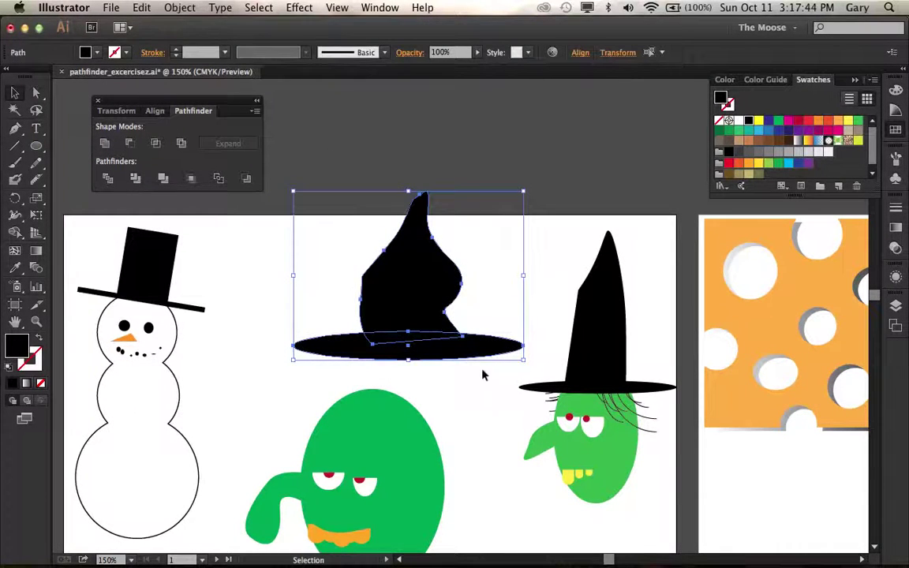
click(108, 145)
click(546, 265)
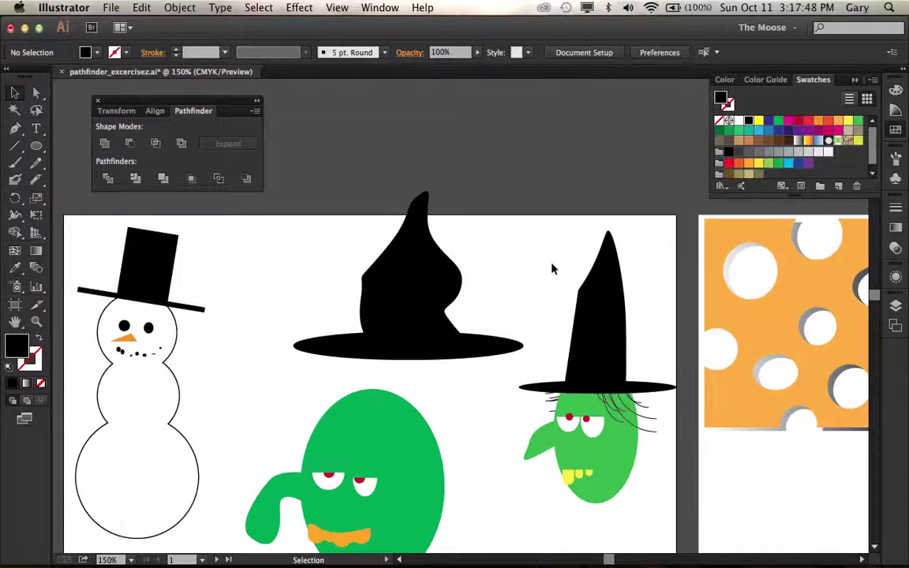
key(super+y)
key(super+y)
Place the united hat on top of the green head and rotate it slightly clockwise so the brim slopes down away from the nose
drag(426, 278, 388, 347)
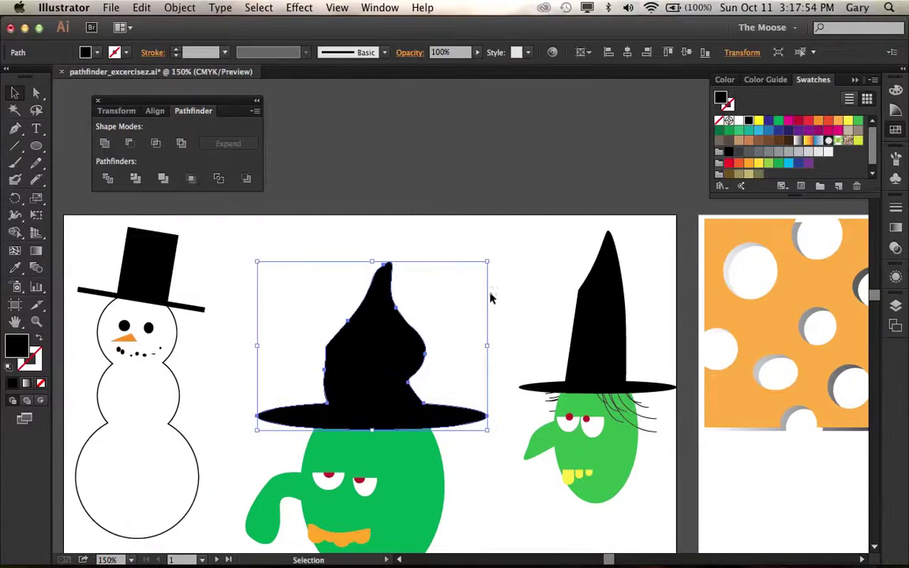
mouse_move(493, 256)
mouse_down()
mouse_move(501, 266)
mouse_move(489, 263)
mouse_up()
drag(408, 346, 416, 353)
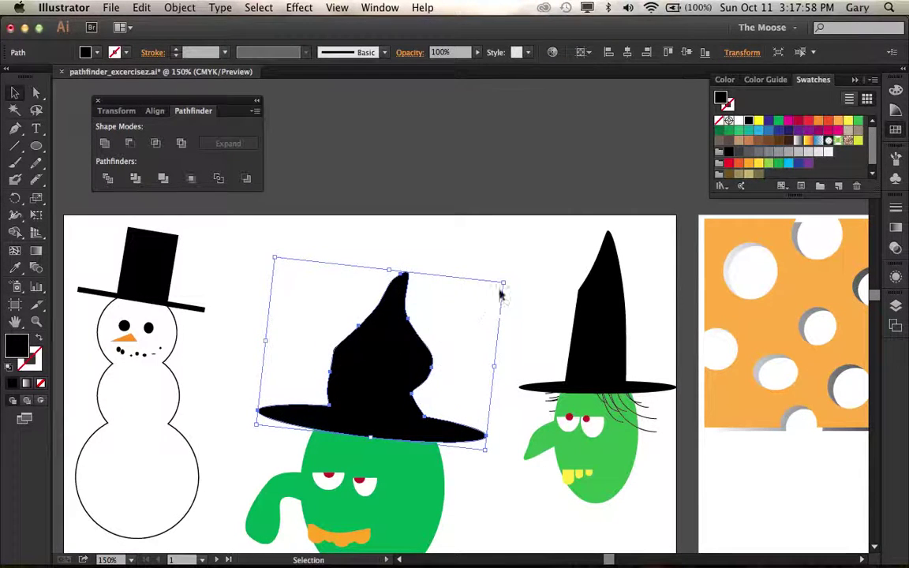
click(485, 294)
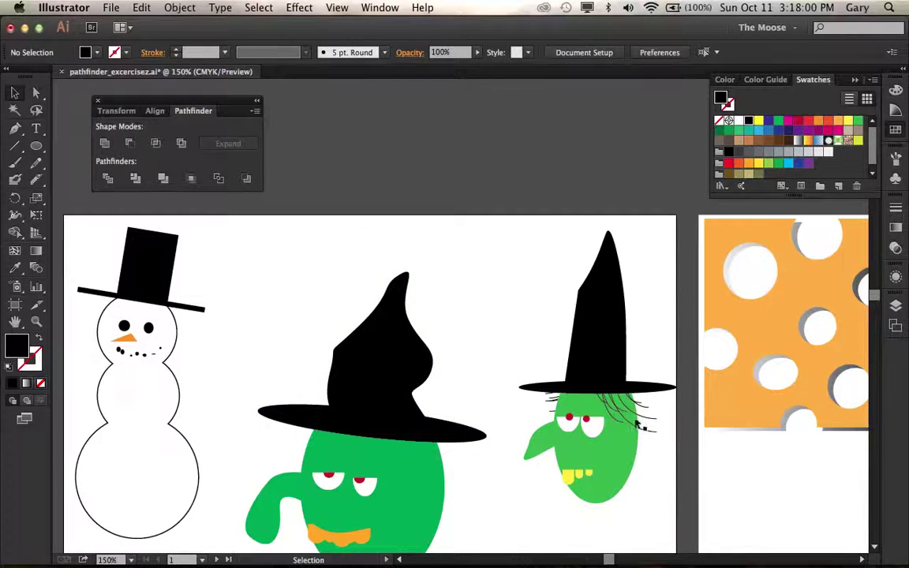
Draw a first hair strand with the Arc tool from under the brim past the head's edge, with a black 1 pt stroke and no fill
click(17, 146)
drag(17, 147, 62, 164)
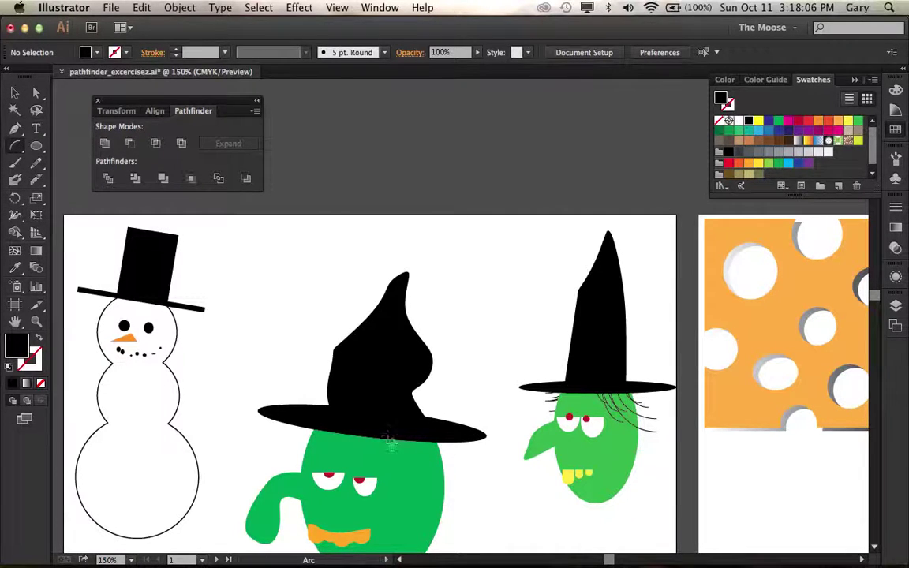
drag(450, 493, 465, 500)
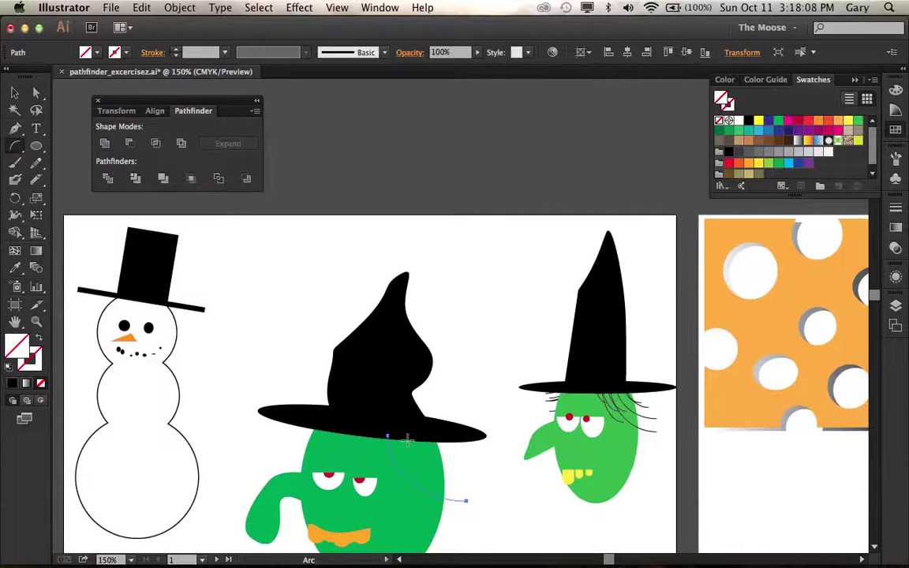
click(38, 360)
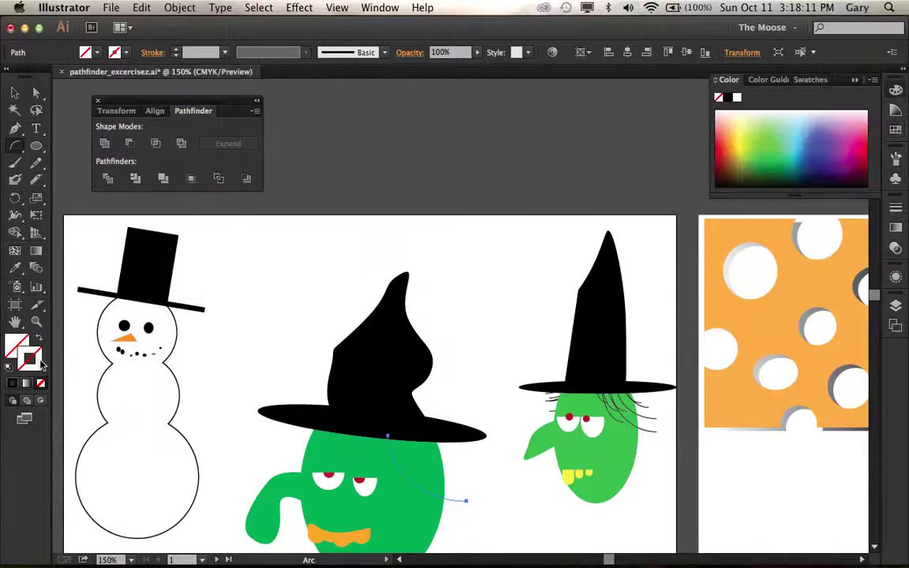
click(727, 99)
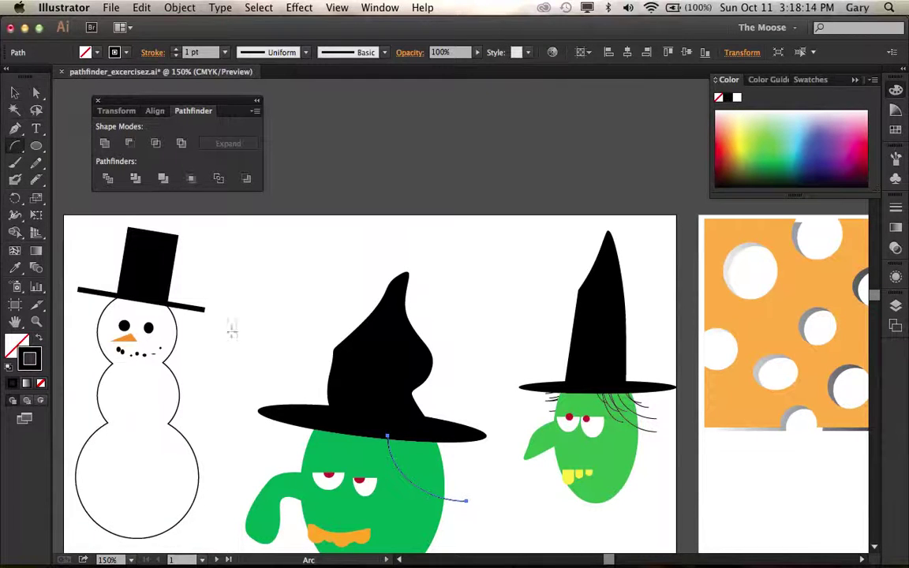
click(14, 92)
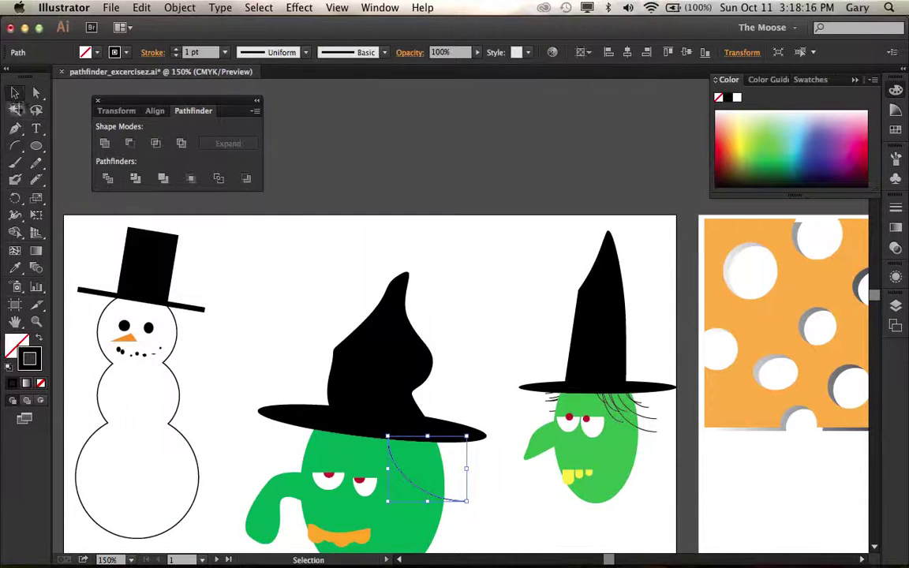
Add more black arc strands of varied length hanging from the brim behind the face, plus short brow arcs above the eye farther from the nose
click(15, 146)
drag(404, 440, 456, 505)
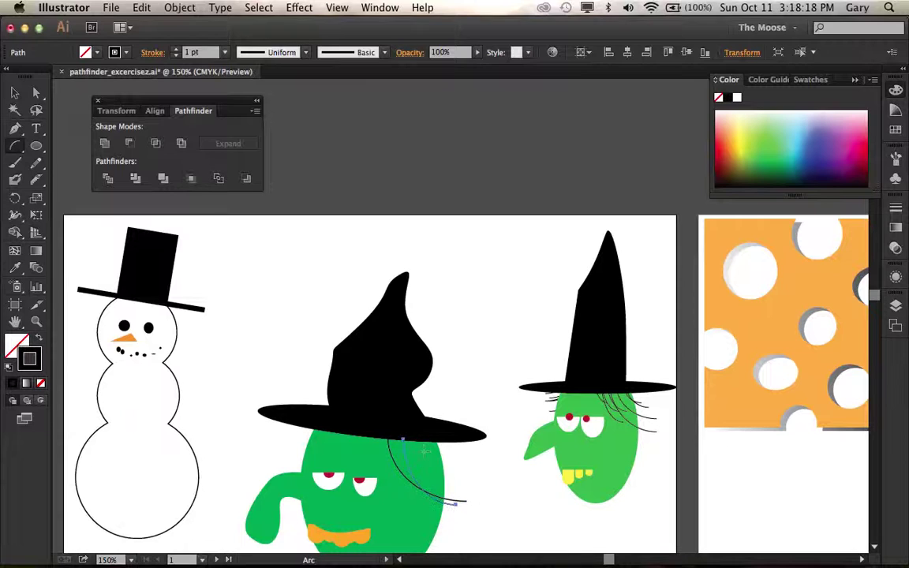
drag(399, 435, 471, 513)
drag(398, 432, 478, 548)
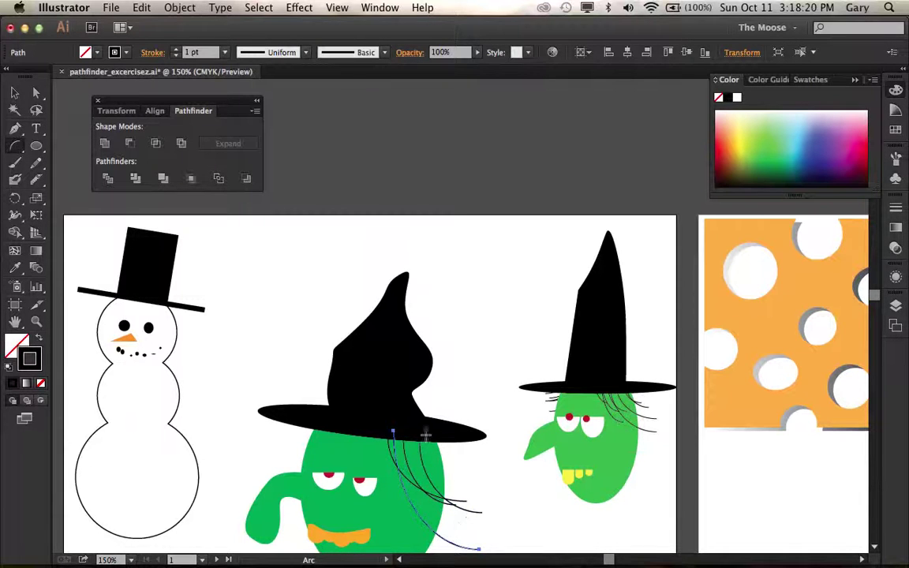
drag(425, 435, 470, 511)
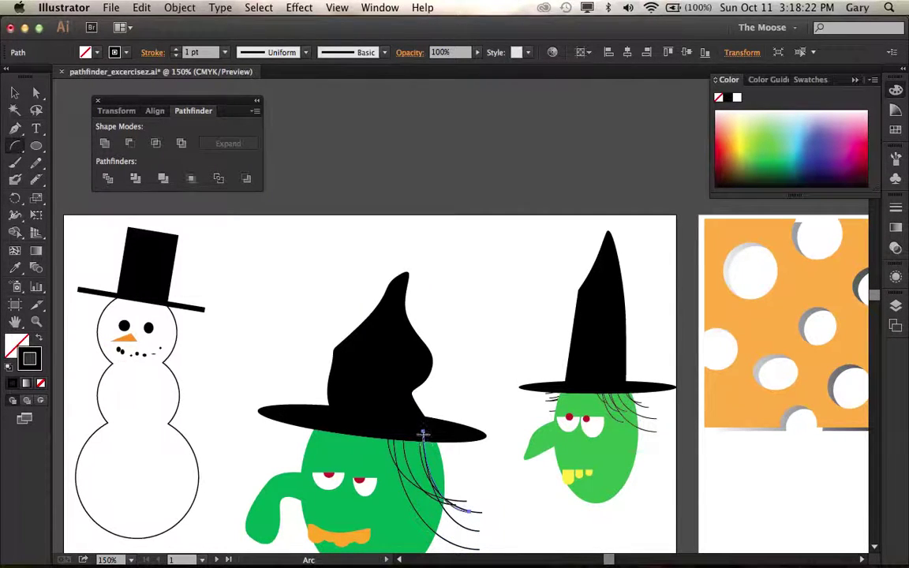
drag(429, 427, 507, 513)
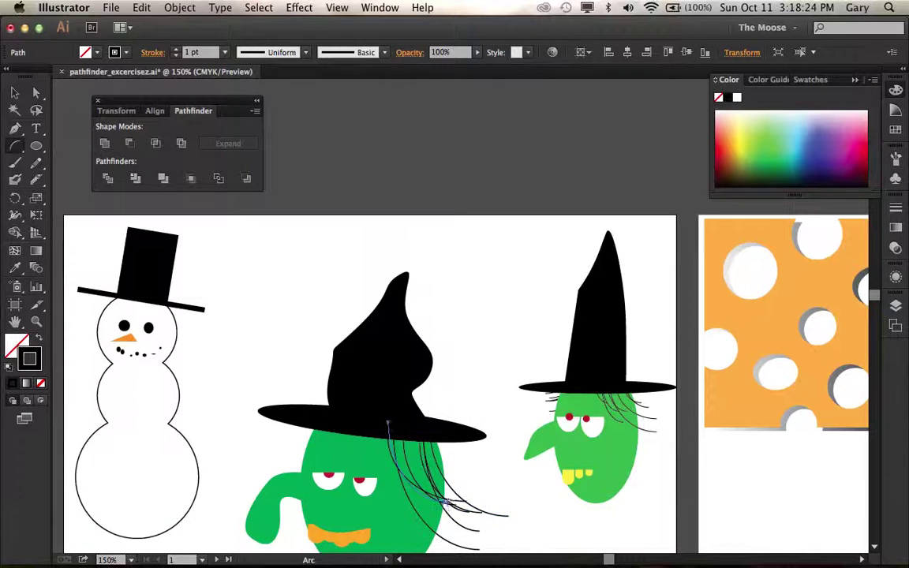
drag(395, 433, 438, 532)
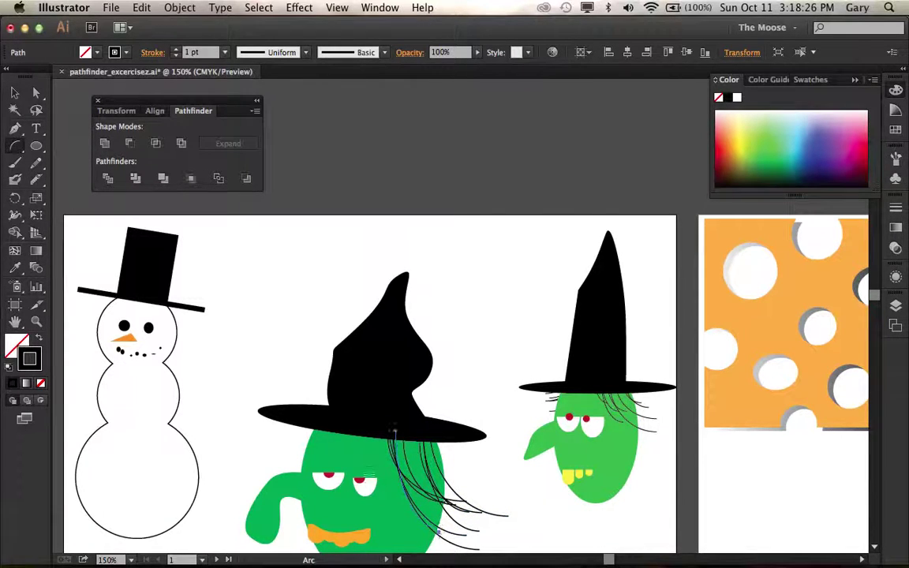
drag(326, 419, 384, 471)
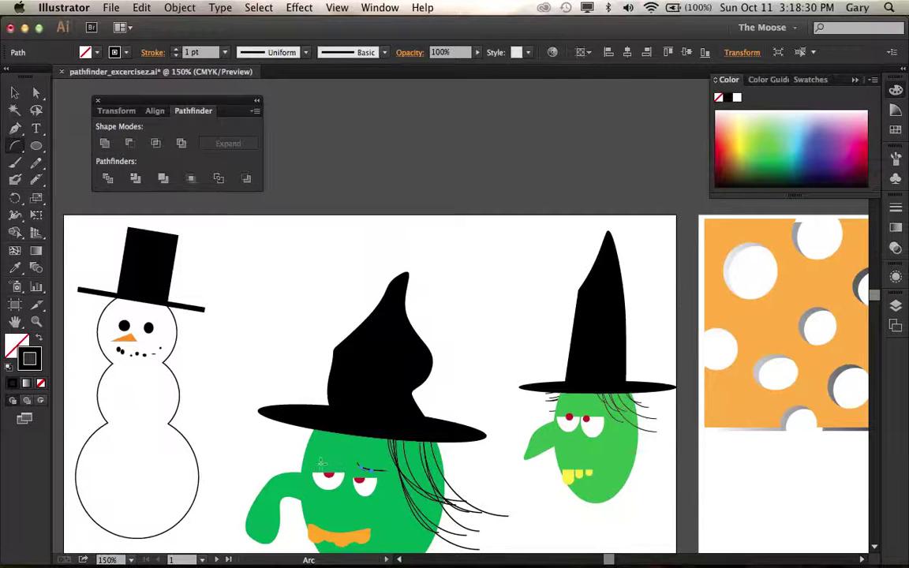
drag(310, 466, 307, 462)
drag(293, 444, 377, 507)
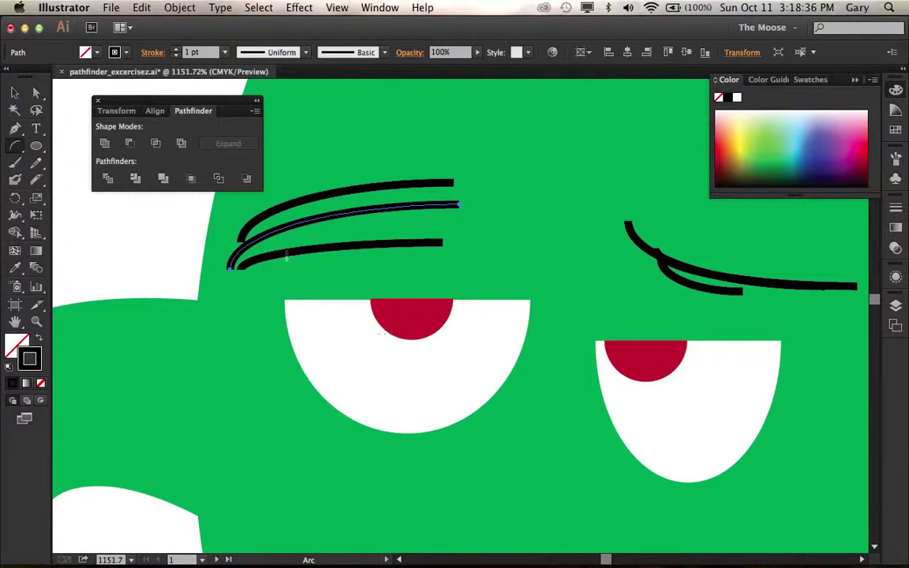
key(super+z)
key(super+z)
key(super+z)
key(super+z)
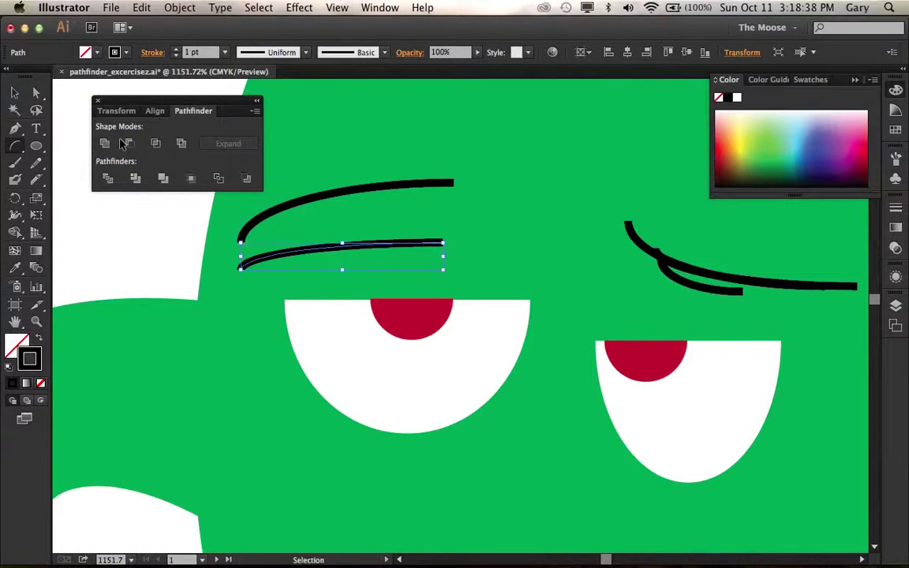
Flip the arc direction and draw about six overlapping black arcs above the nose-side eye as a bushy brow sweeping down toward the nose
key(f)
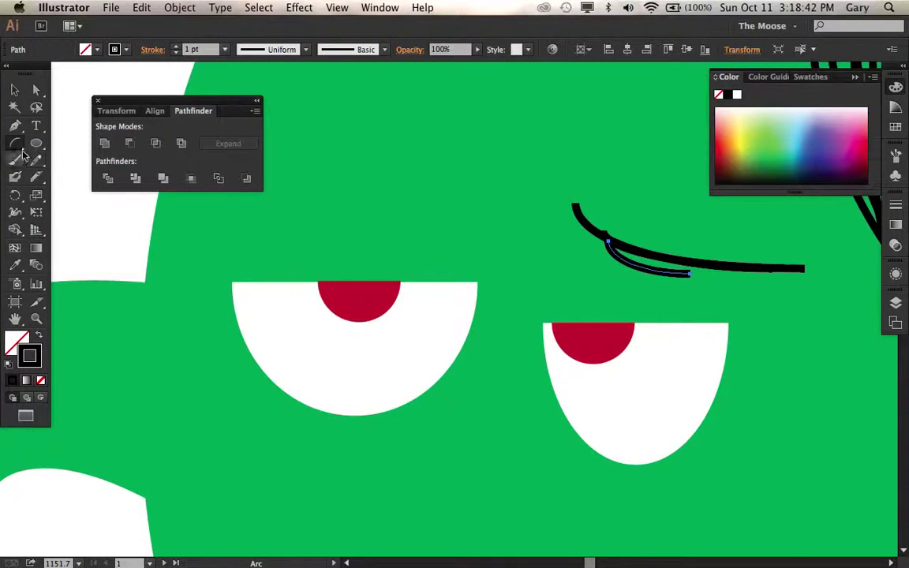
drag(242, 231, 400, 205)
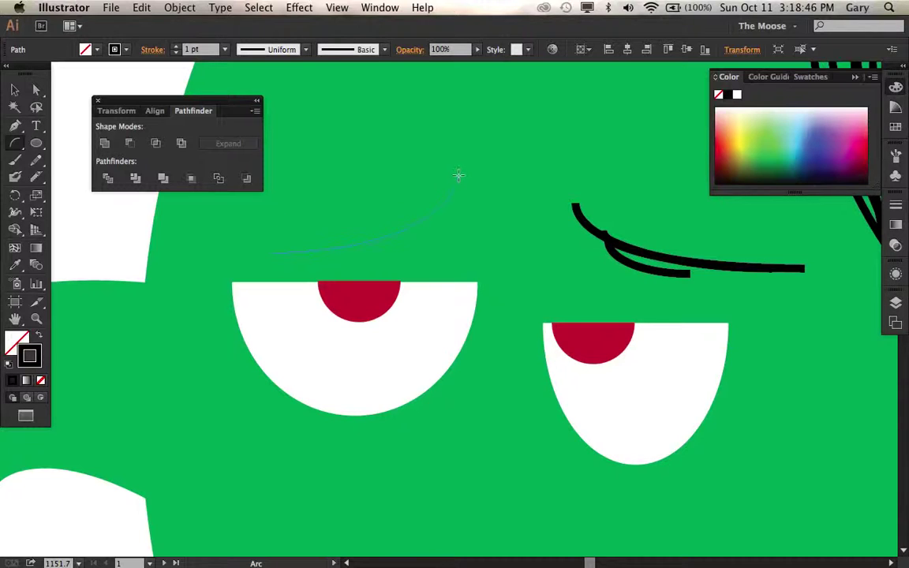
drag(459, 175, 459, 175)
drag(223, 231, 422, 175)
drag(218, 247, 404, 197)
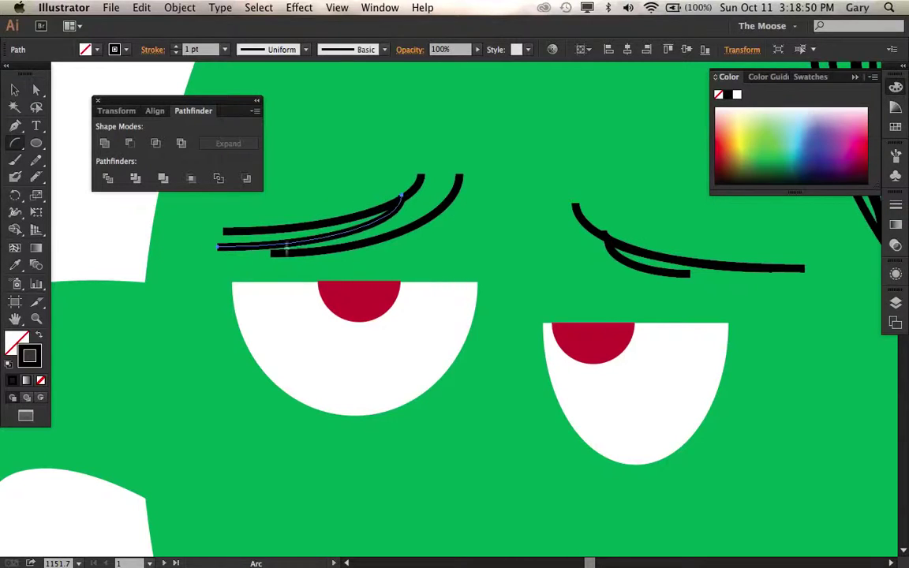
drag(174, 296, 412, 226)
drag(197, 272, 426, 186)
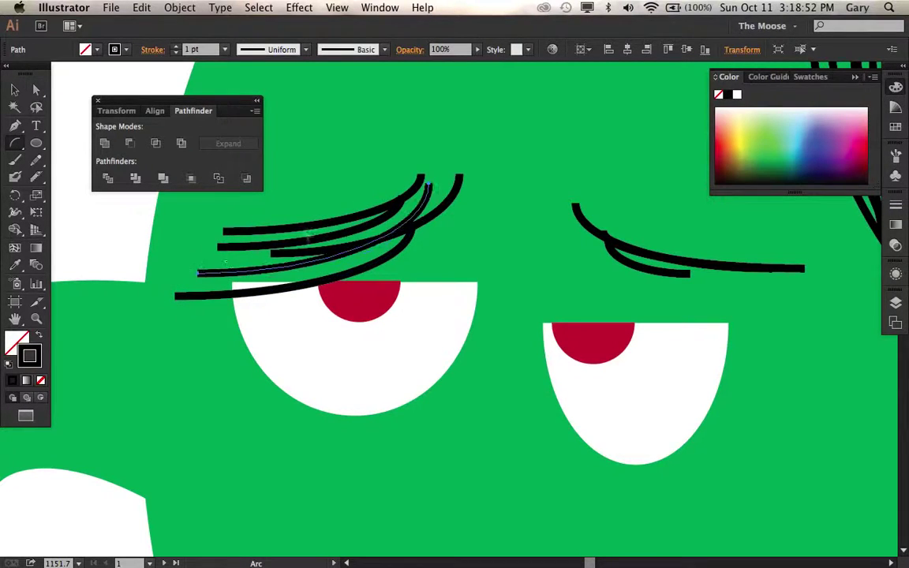
mouse_move(186, 243)
mouse_down()
mouse_move(386, 183)
mouse_move(438, 201)
mouse_up()
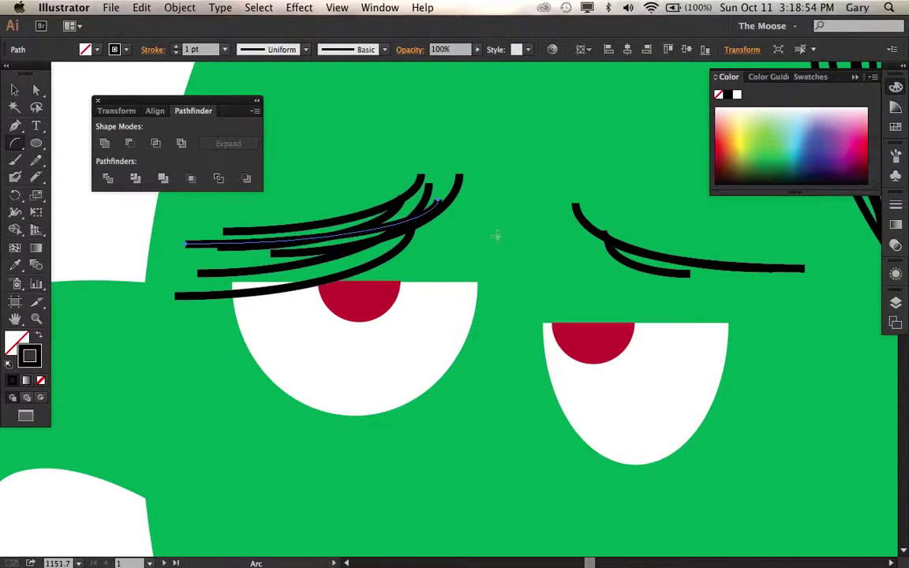
Build up the brow above the eye farther from the nose with several overlapping black arcs sweeping down and outward
key(f)
drag(564, 169, 765, 257)
drag(572, 171, 696, 241)
drag(744, 259, 784, 270)
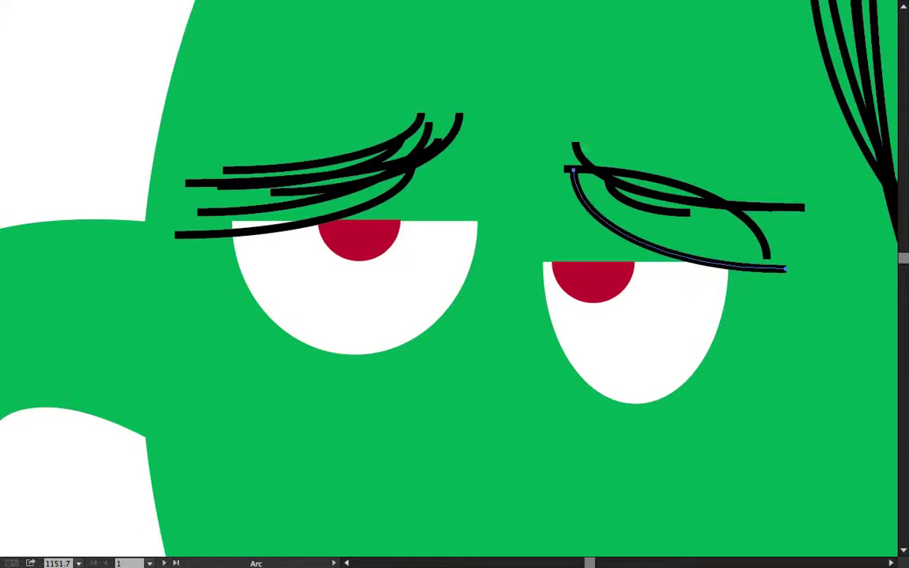
mouse_move(573, 143)
mouse_down()
mouse_move(807, 263)
mouse_move(820, 261)
mouse_move(721, 221)
mouse_move(796, 243)
mouse_up()
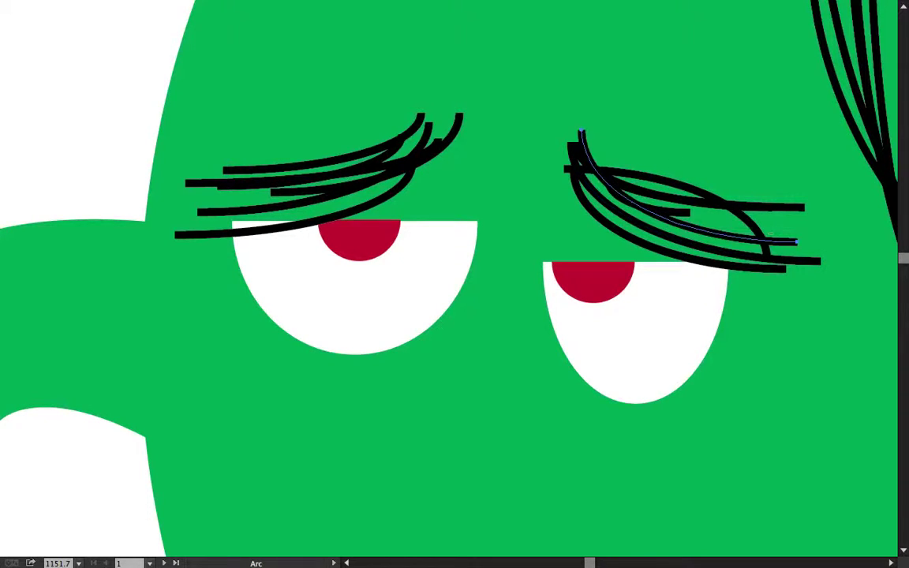
drag(603, 132, 784, 248)
drag(603, 160, 751, 236)
drag(545, 167, 753, 267)
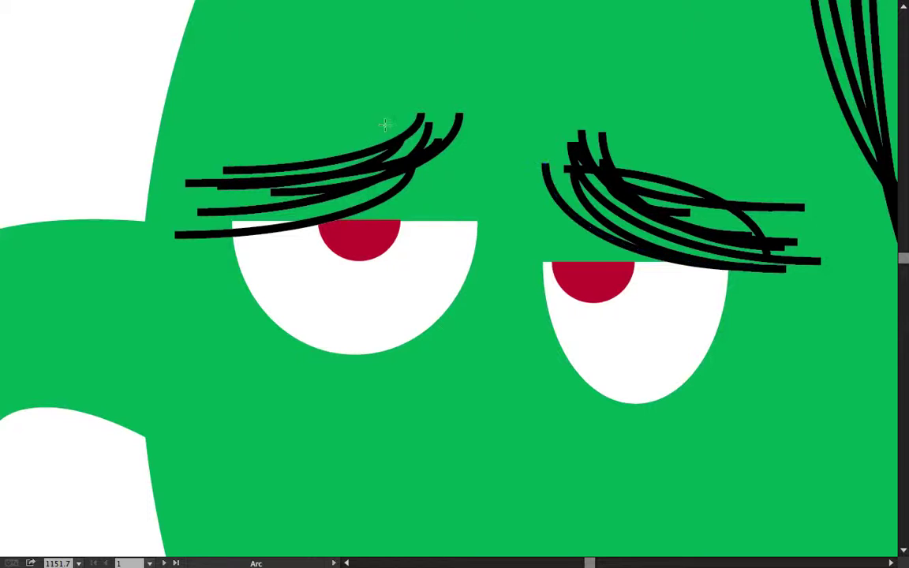
Add one more long, steeper arc across the nose-side brow, overlapping the eye, and return to the normal screen mode
drag(291, 128, 175, 150)
key(x)
drag(196, 302, 185, 254)
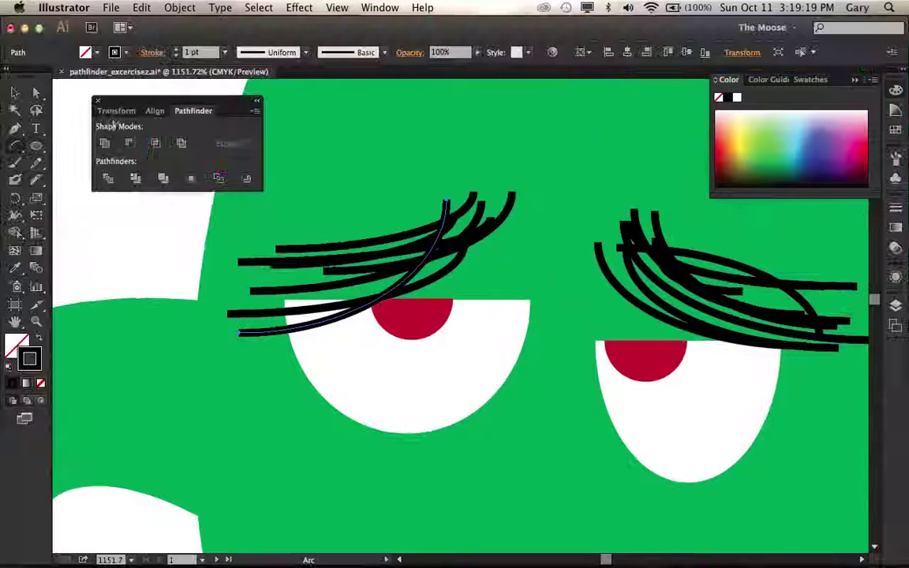
click(14, 93)
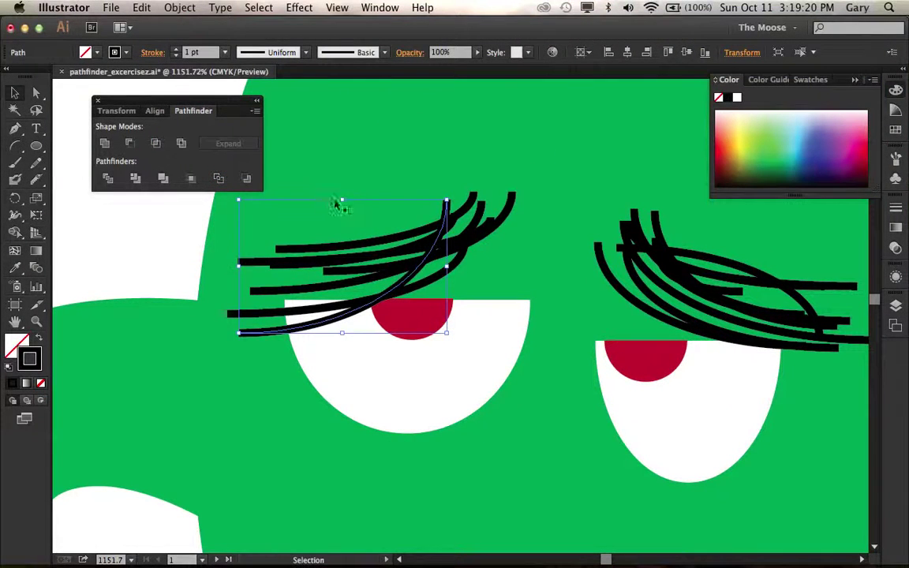
Draw about ten black arc strands from under the brim on the nose side, curving outward across the face and over the hooked nose
drag(361, 177, 340, 292)
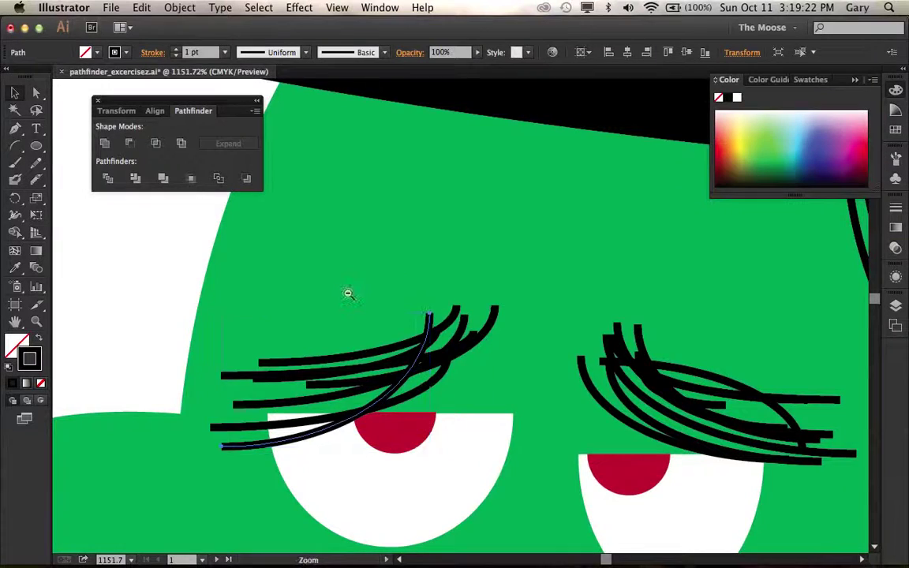
scroll(349, 292, down, 3)
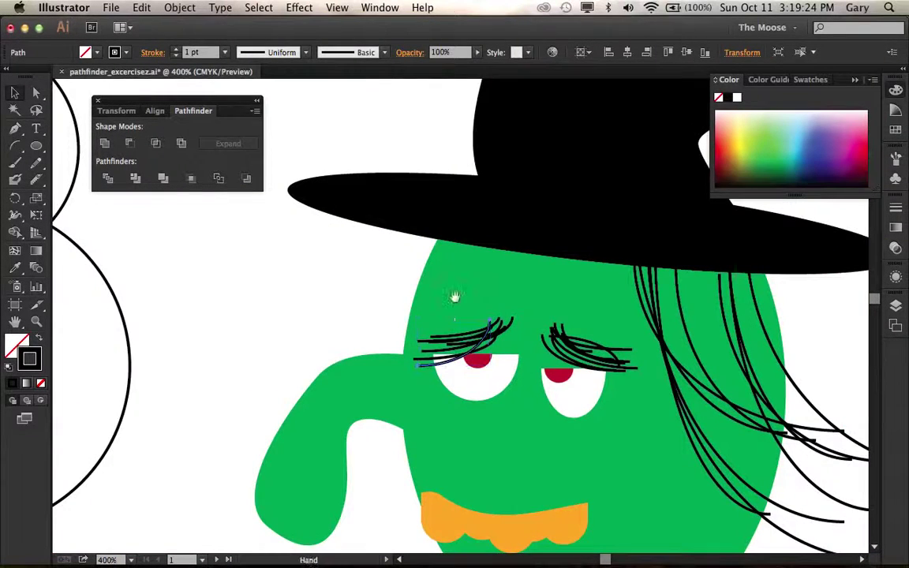
scroll(452, 294, right, 3)
scroll(452, 294, down, 2)
click(93, 229)
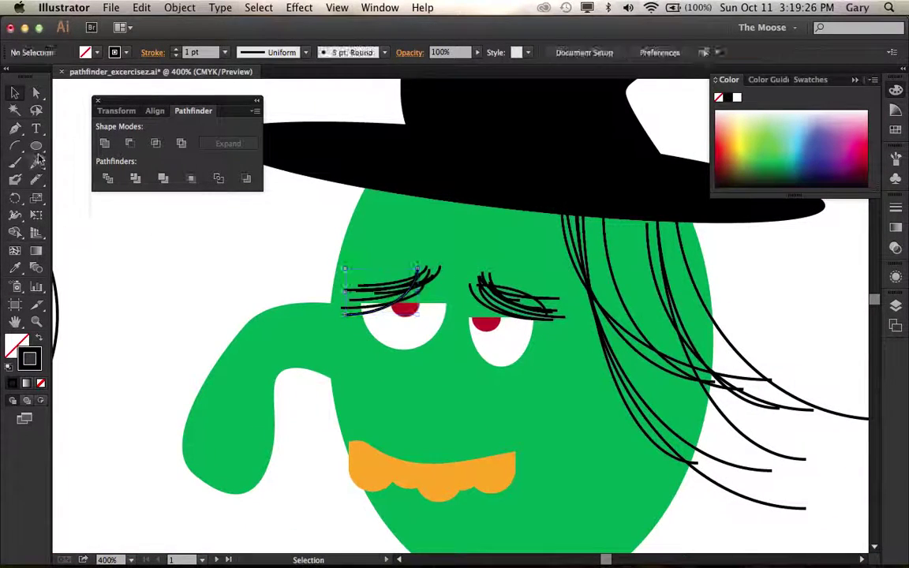
click(14, 145)
drag(335, 228, 387, 192)
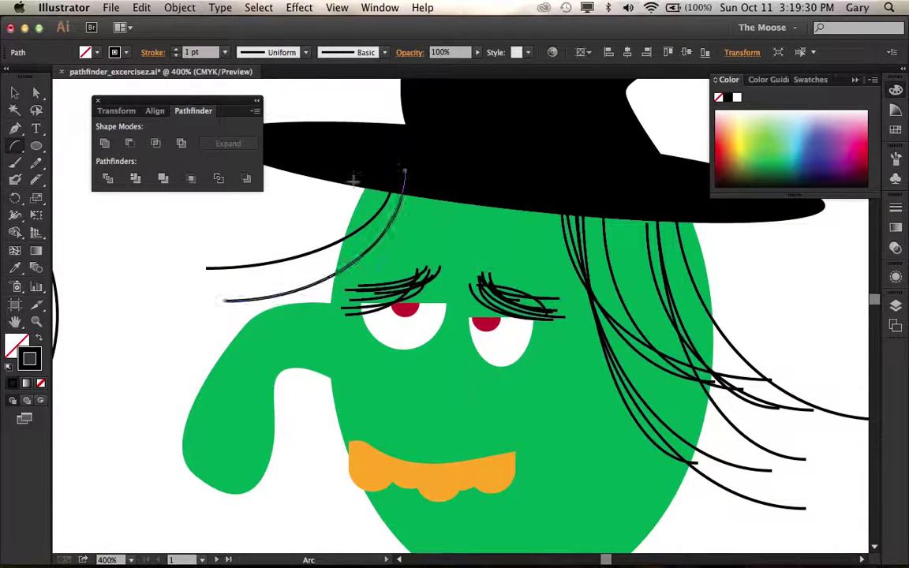
mouse_move(217, 300)
mouse_down()
mouse_move(355, 172)
mouse_move(377, 175)
mouse_move(224, 406)
mouse_up()
drag(418, 176, 192, 355)
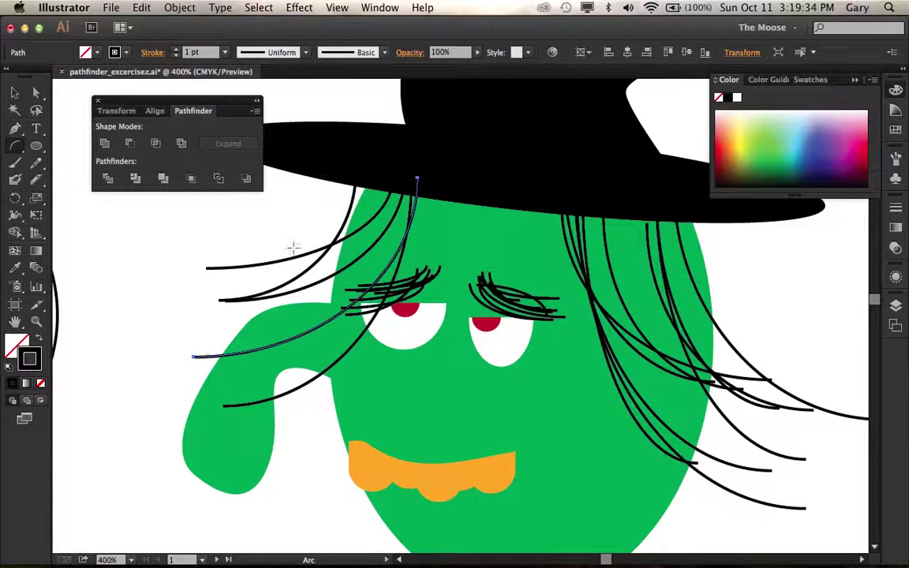
drag(356, 184, 162, 383)
drag(436, 204, 236, 467)
drag(406, 173, 293, 312)
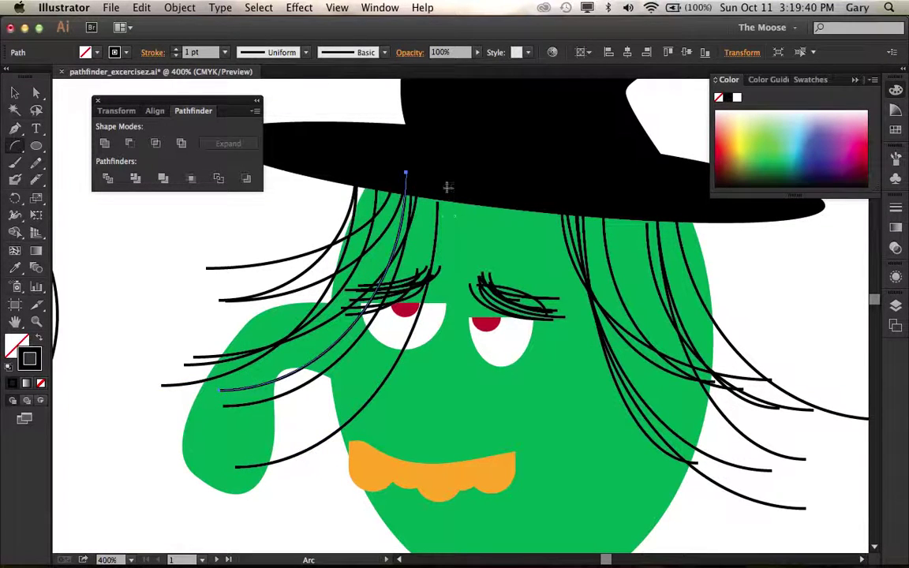
drag(416, 171, 211, 364)
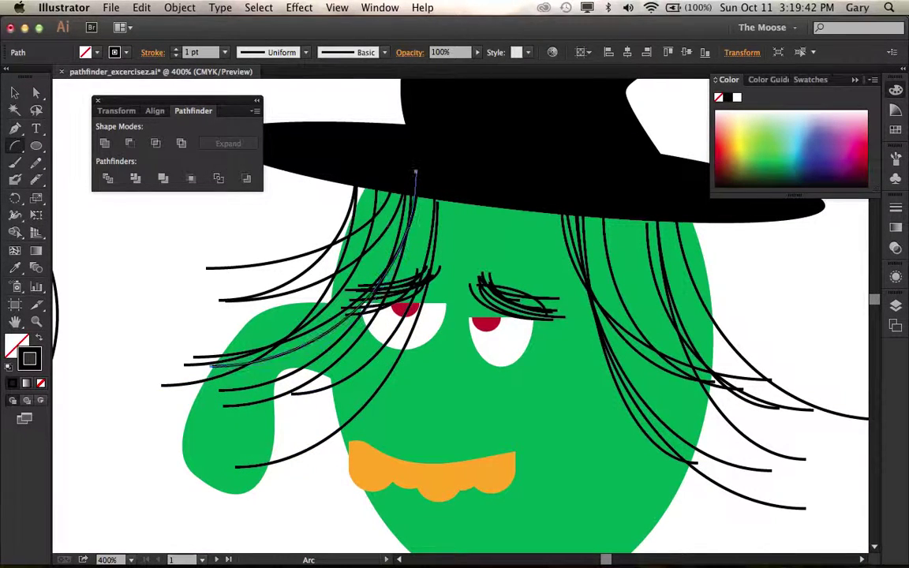
Draw one more long arc strand from under the hat brim outward across the hooked nose, and deselect it
mouse_move(394, 188)
mouse_down()
mouse_move(178, 339)
mouse_move(202, 376)
mouse_up()
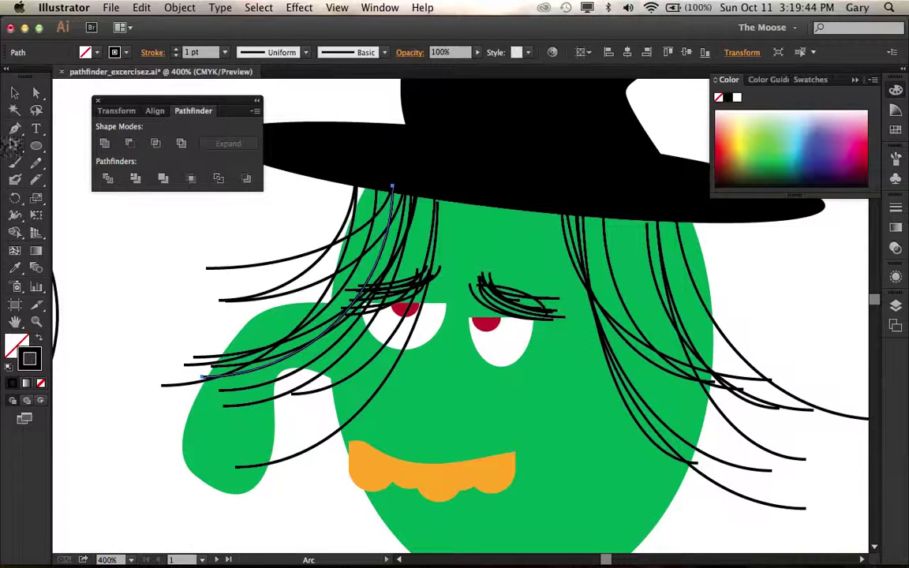
click(14, 94)
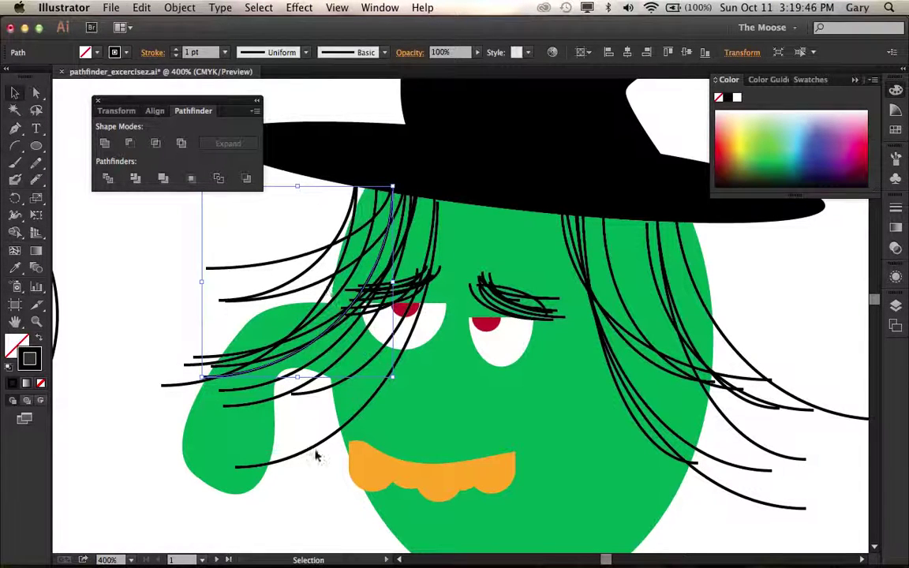
click(313, 479)
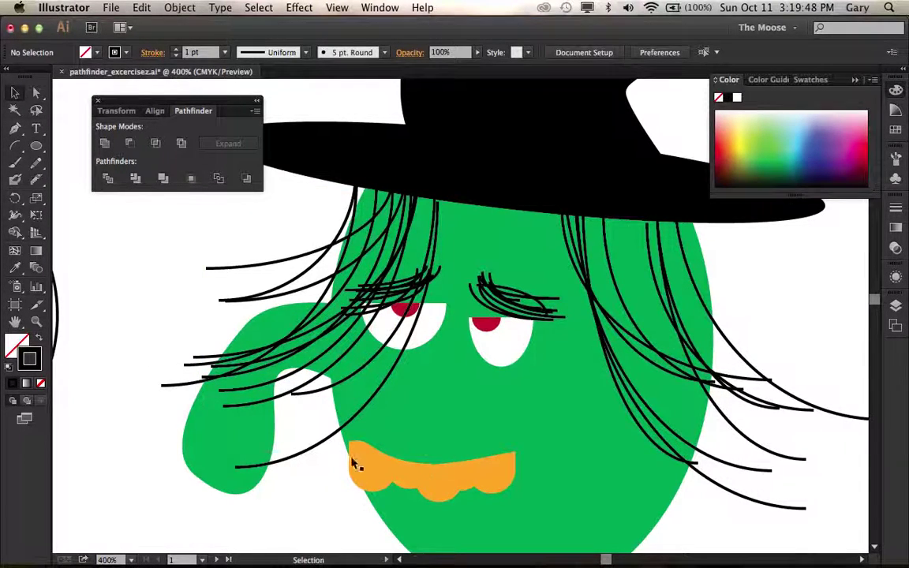
Select all the nose-side hair strands without the green face shape and send them to the back, behind the face and nose
drag(313, 479, 244, 207)
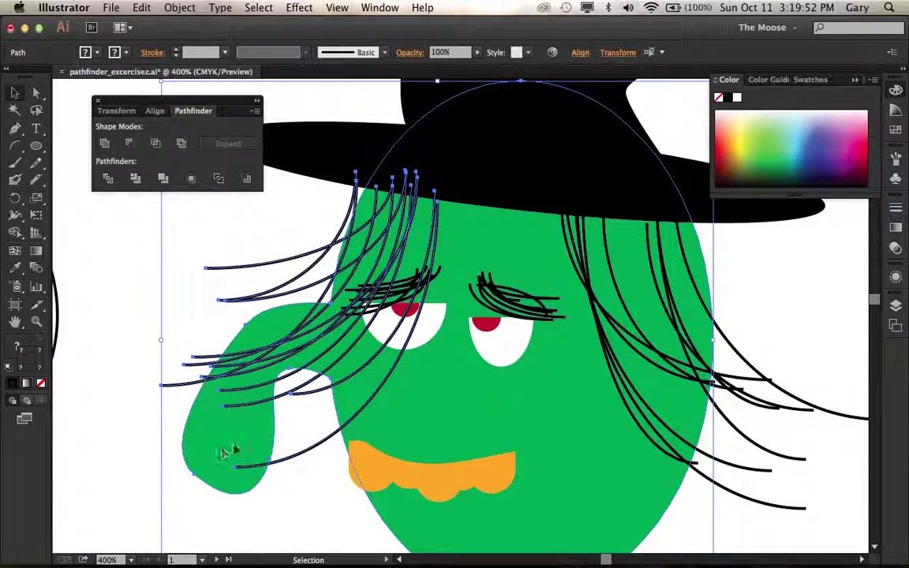
click(292, 521)
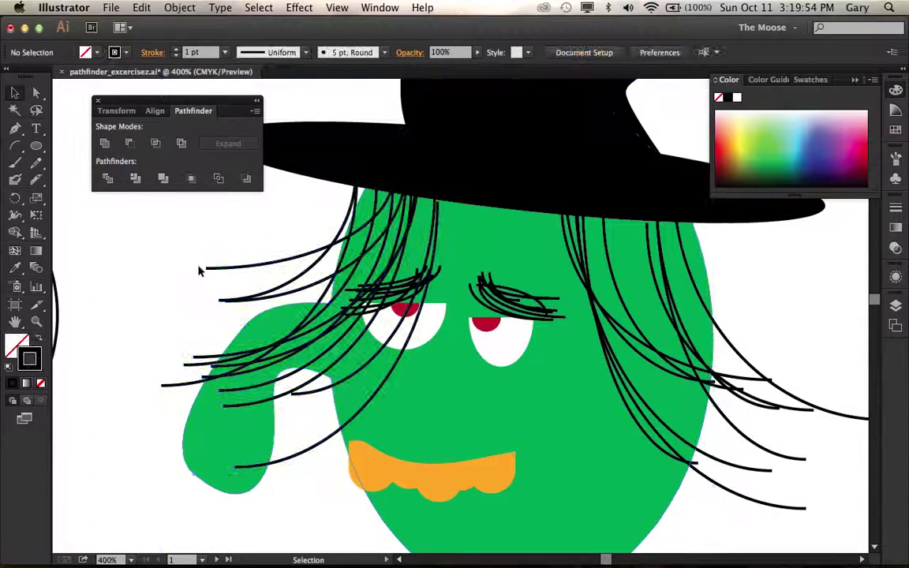
drag(167, 245, 308, 503)
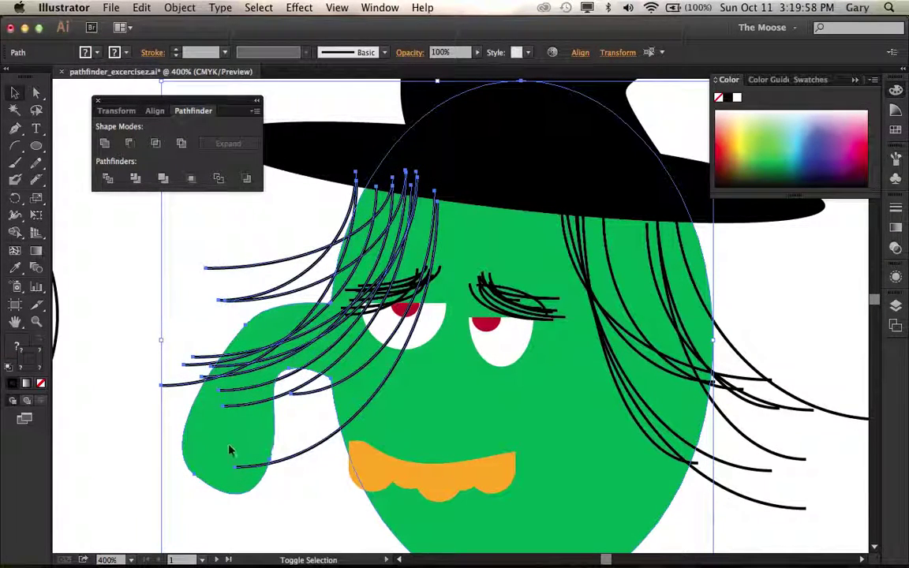
shift+click(558, 442)
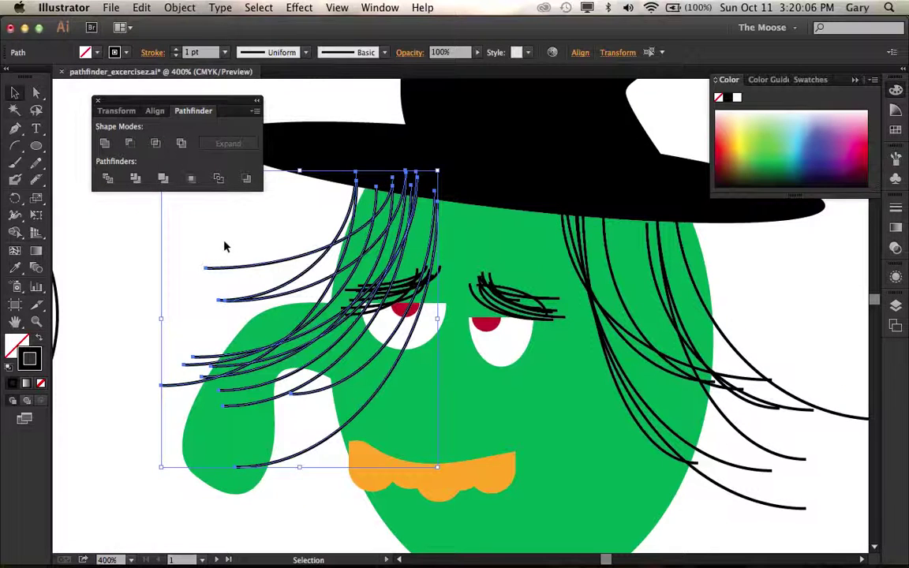
key(a)
key(super)
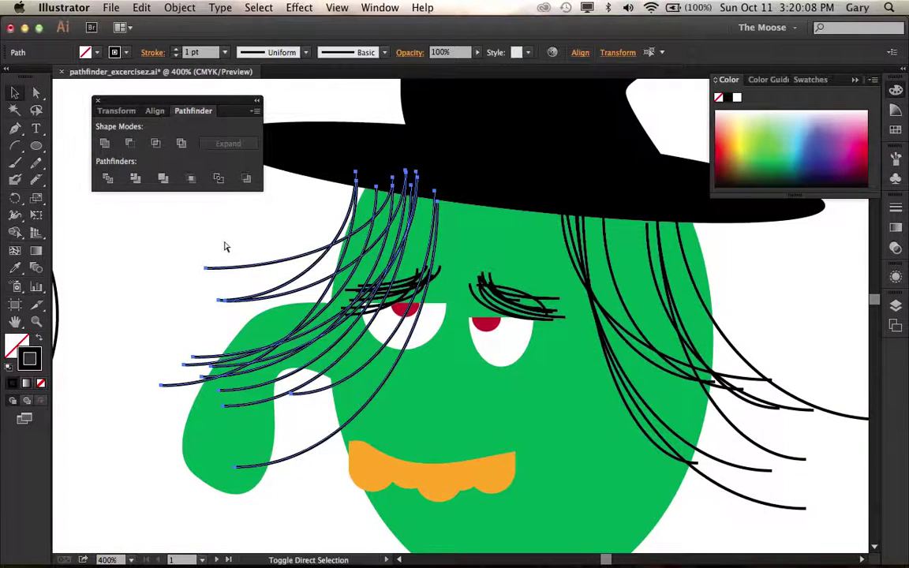
key(super+shift+bracketleft)
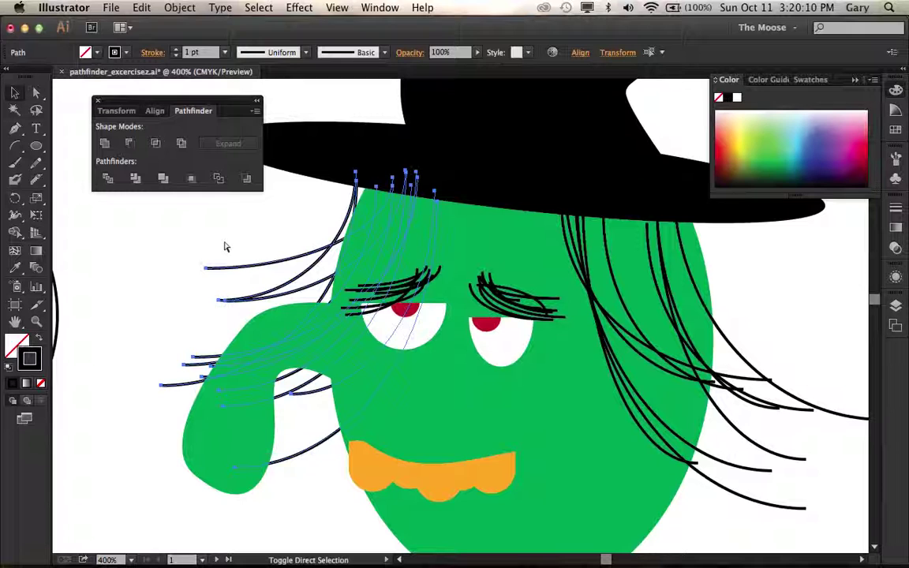
Undo and redo sending the strands to the back several times to compare both arrangements, keeping them at the back, and deselect
key(super+z)
key(super+shift+z)
key(super+z)
key(super+shift+z)
key(super+z)
key(super+shift+z)
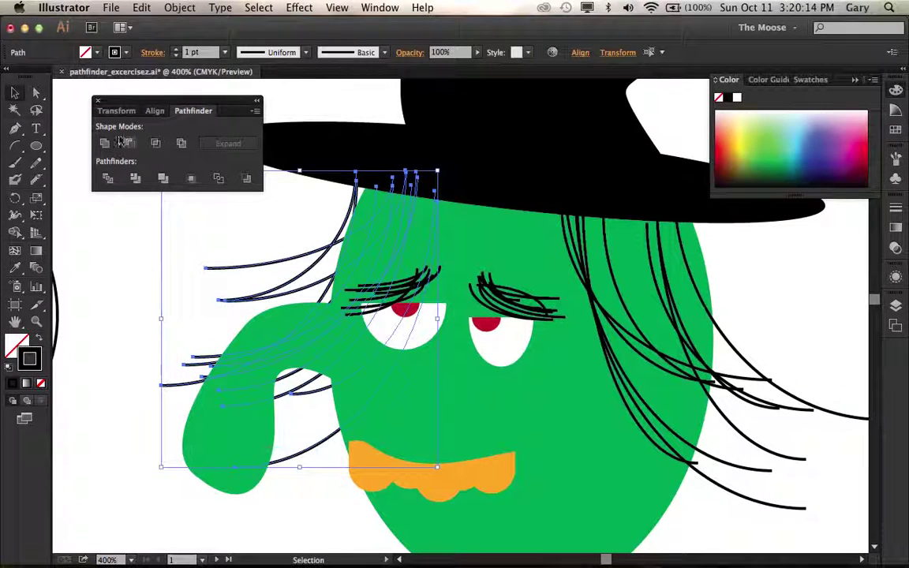
click(87, 258)
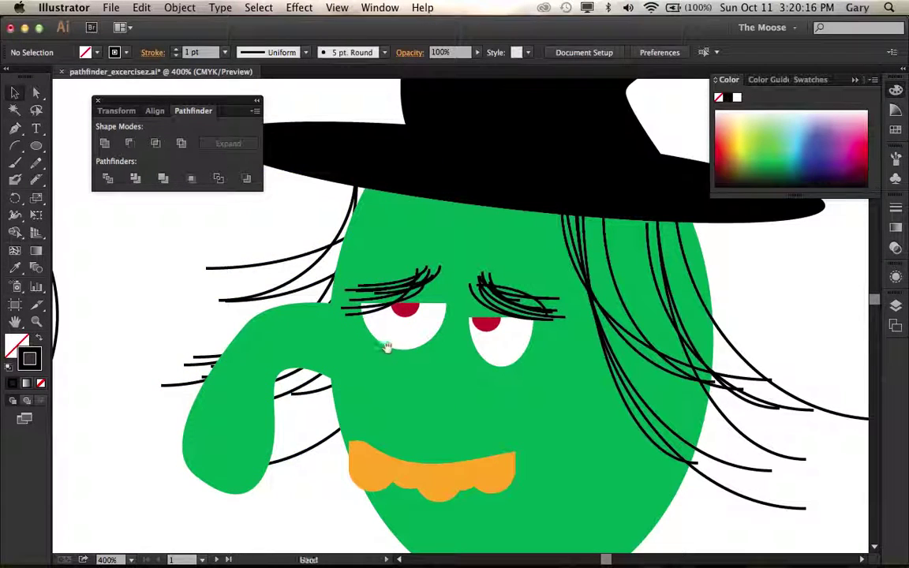
Draw an unfilled ellipse on the empty area below the green witch and a tilted five-pointed star just above it
alt+super+click(420, 340)
alt+click(484, 334)
alt+click(454, 347)
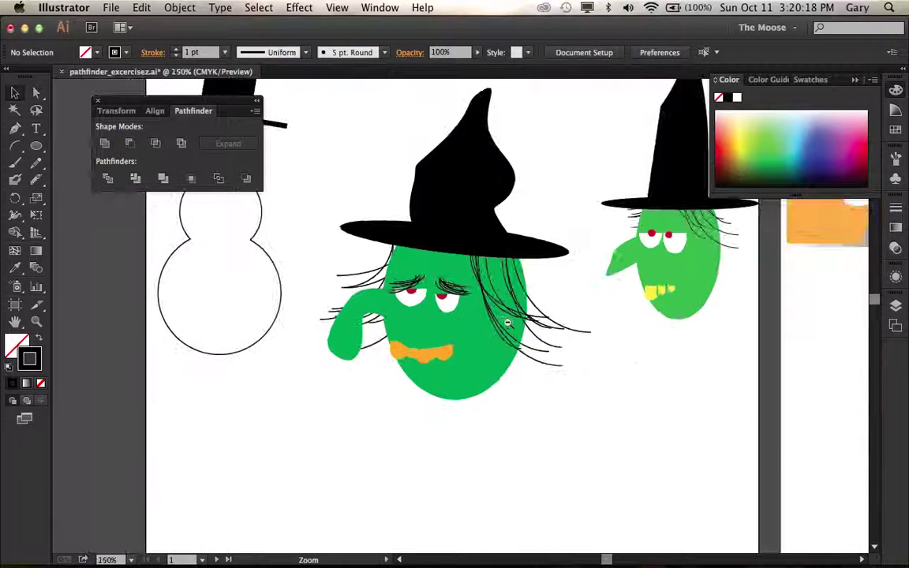
alt+click(453, 351)
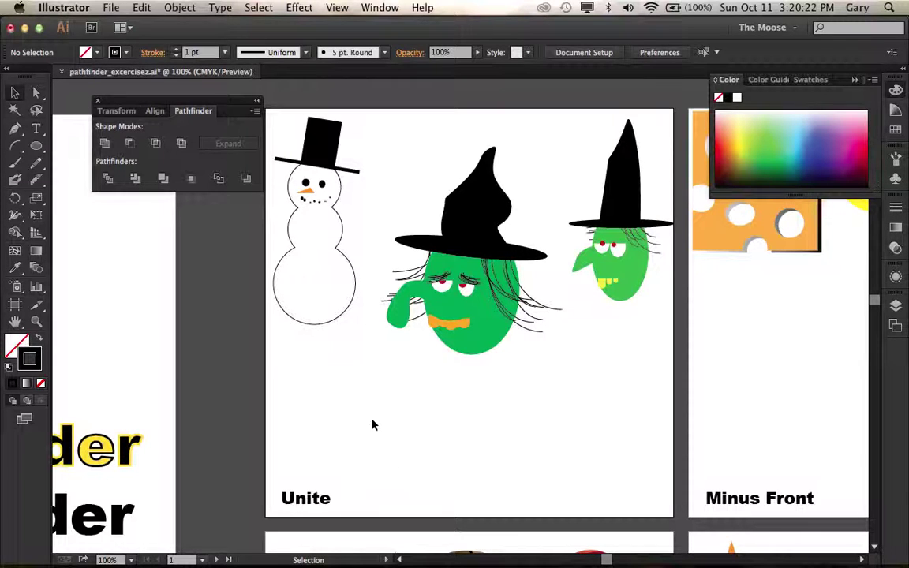
mouse_move(36, 146)
mouse_down()
mouse_move(74, 164)
mouse_move(81, 179)
mouse_up()
drag(347, 390, 441, 452)
drag(36, 146, 87, 214)
drag(368, 367, 359, 327)
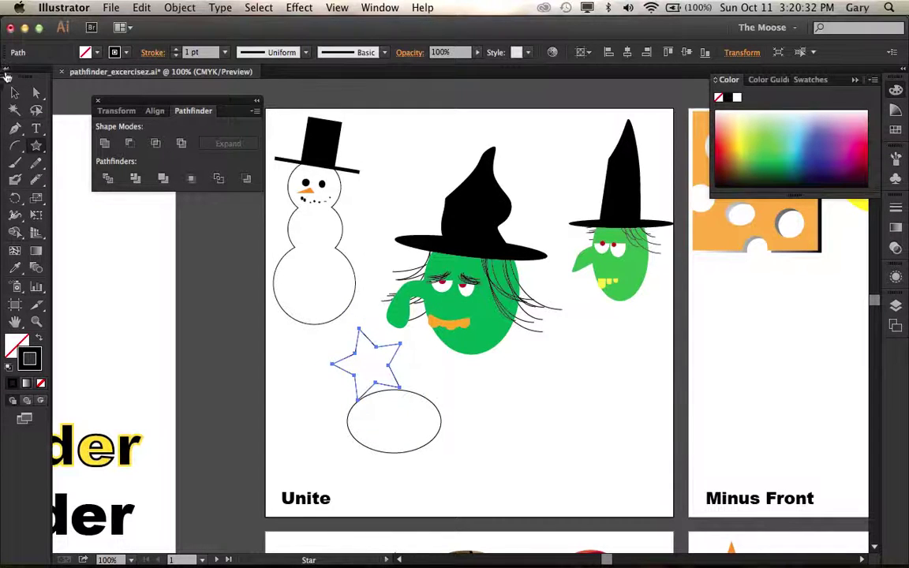
Move the star down to overlap the ellipse, unite the two shapes with Pathfinder, and deselect the result
click(14, 92)
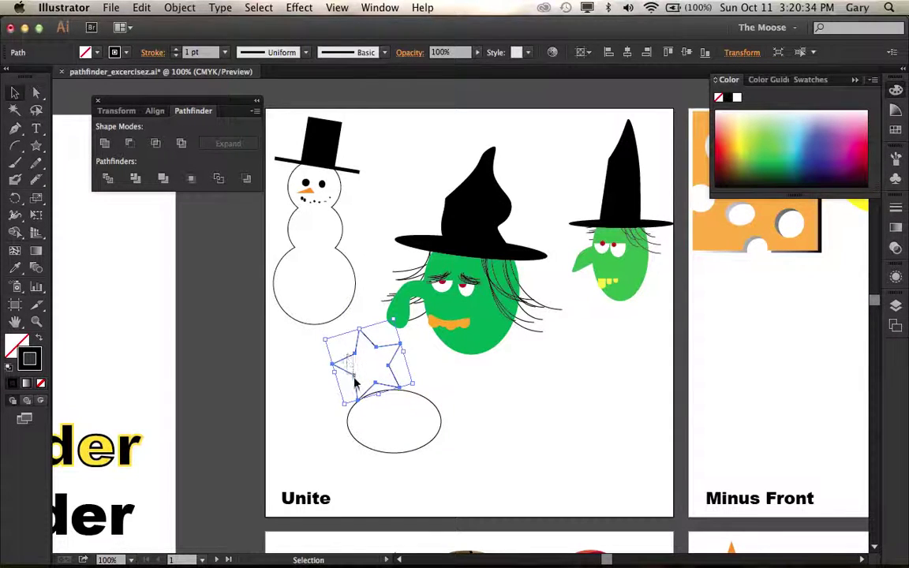
drag(349, 367, 359, 386)
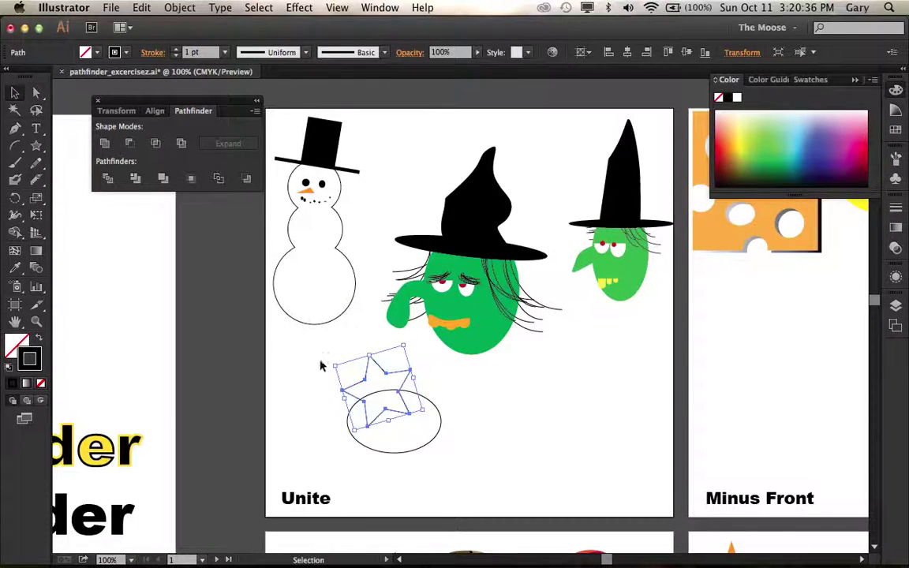
drag(320, 359, 438, 442)
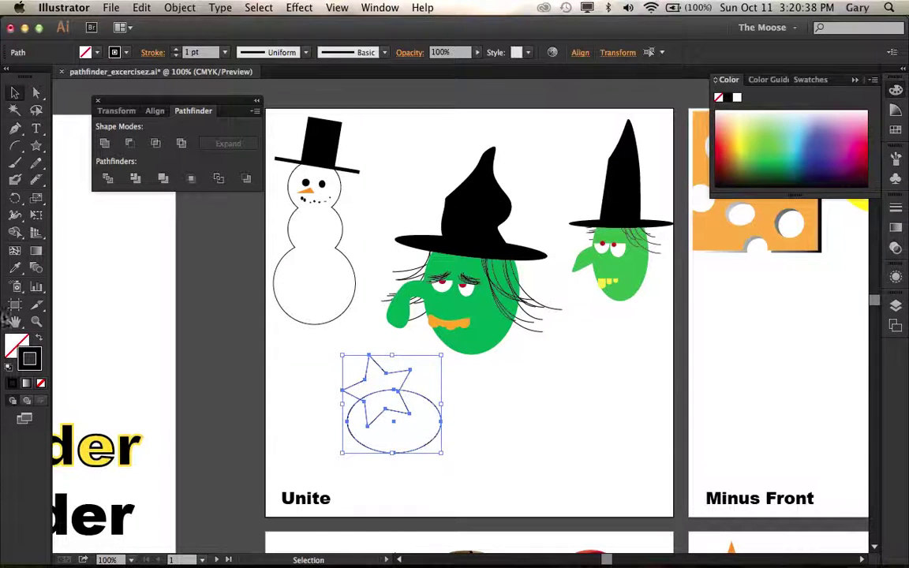
click(104, 143)
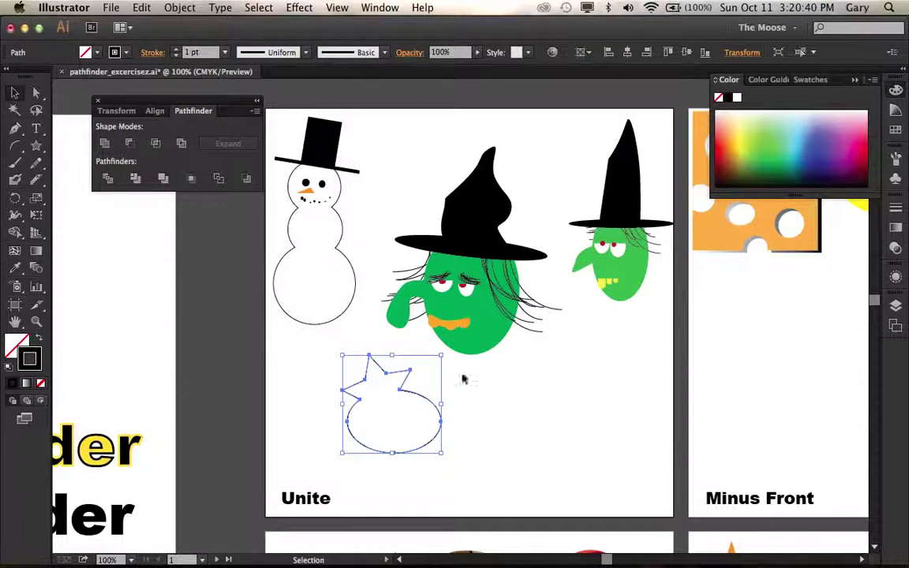
click(548, 416)
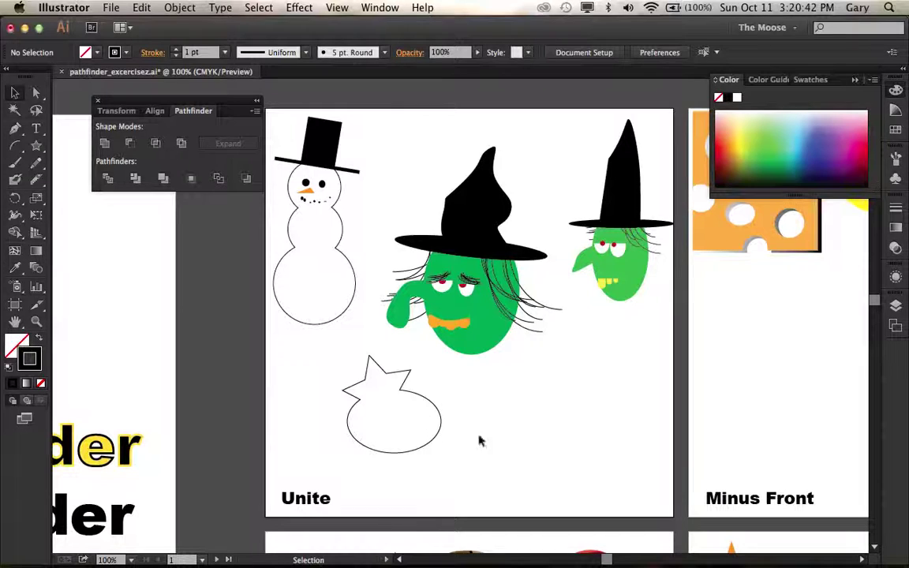